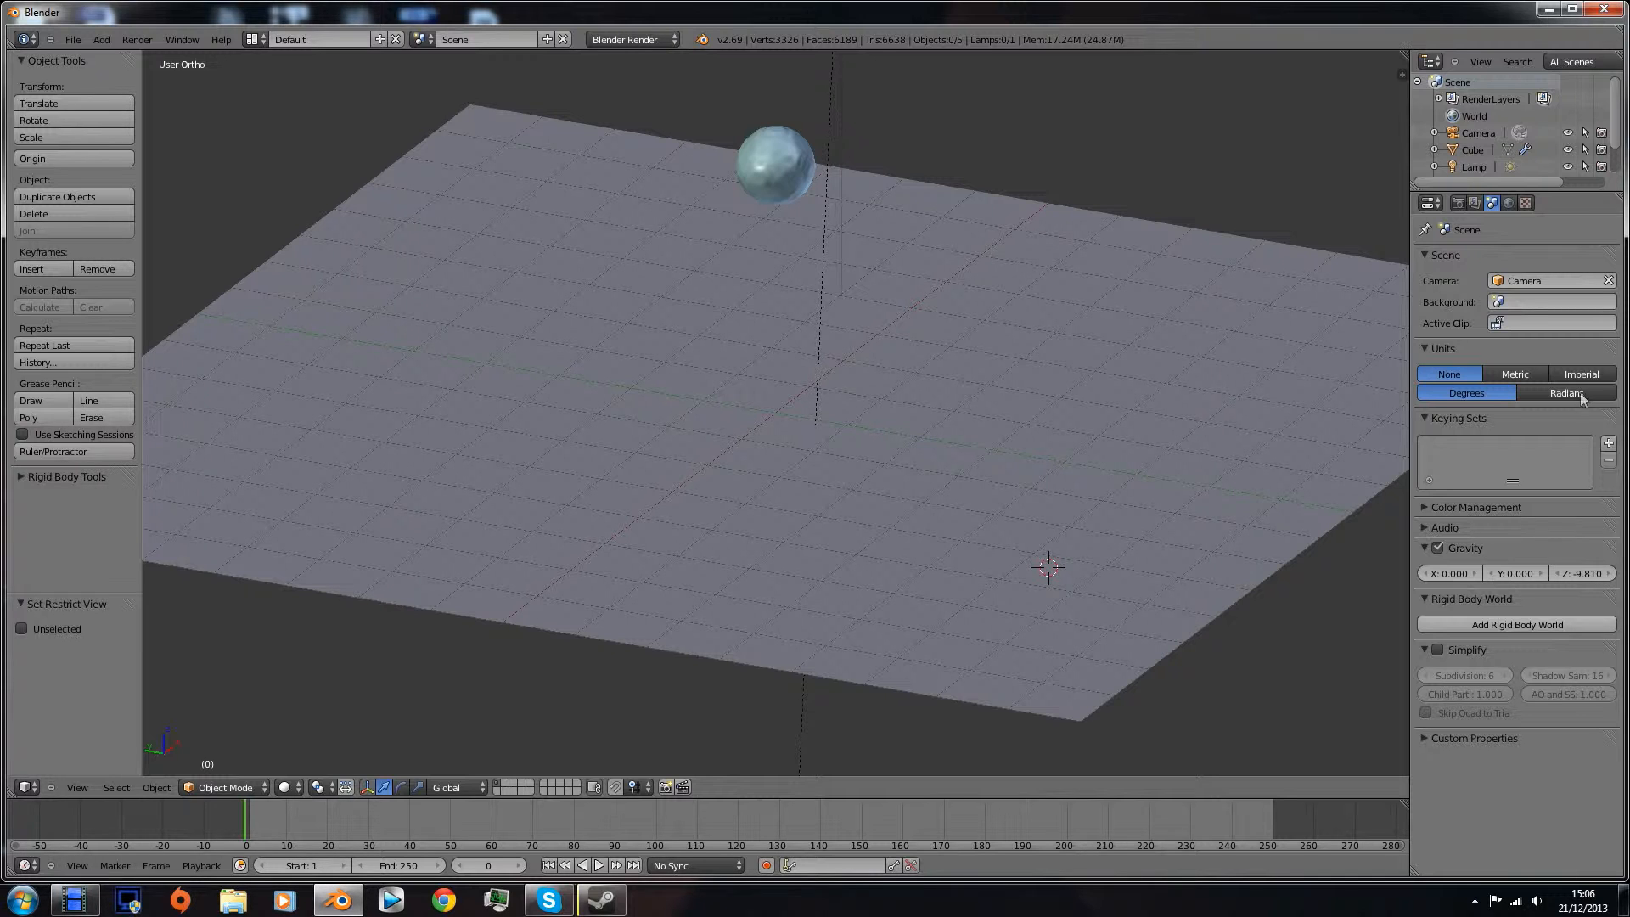
- Select the fluid object and scrub through the simulation's frames, examining the splash from several angles
{"action": "right_click", "coordinate": [774, 166]}
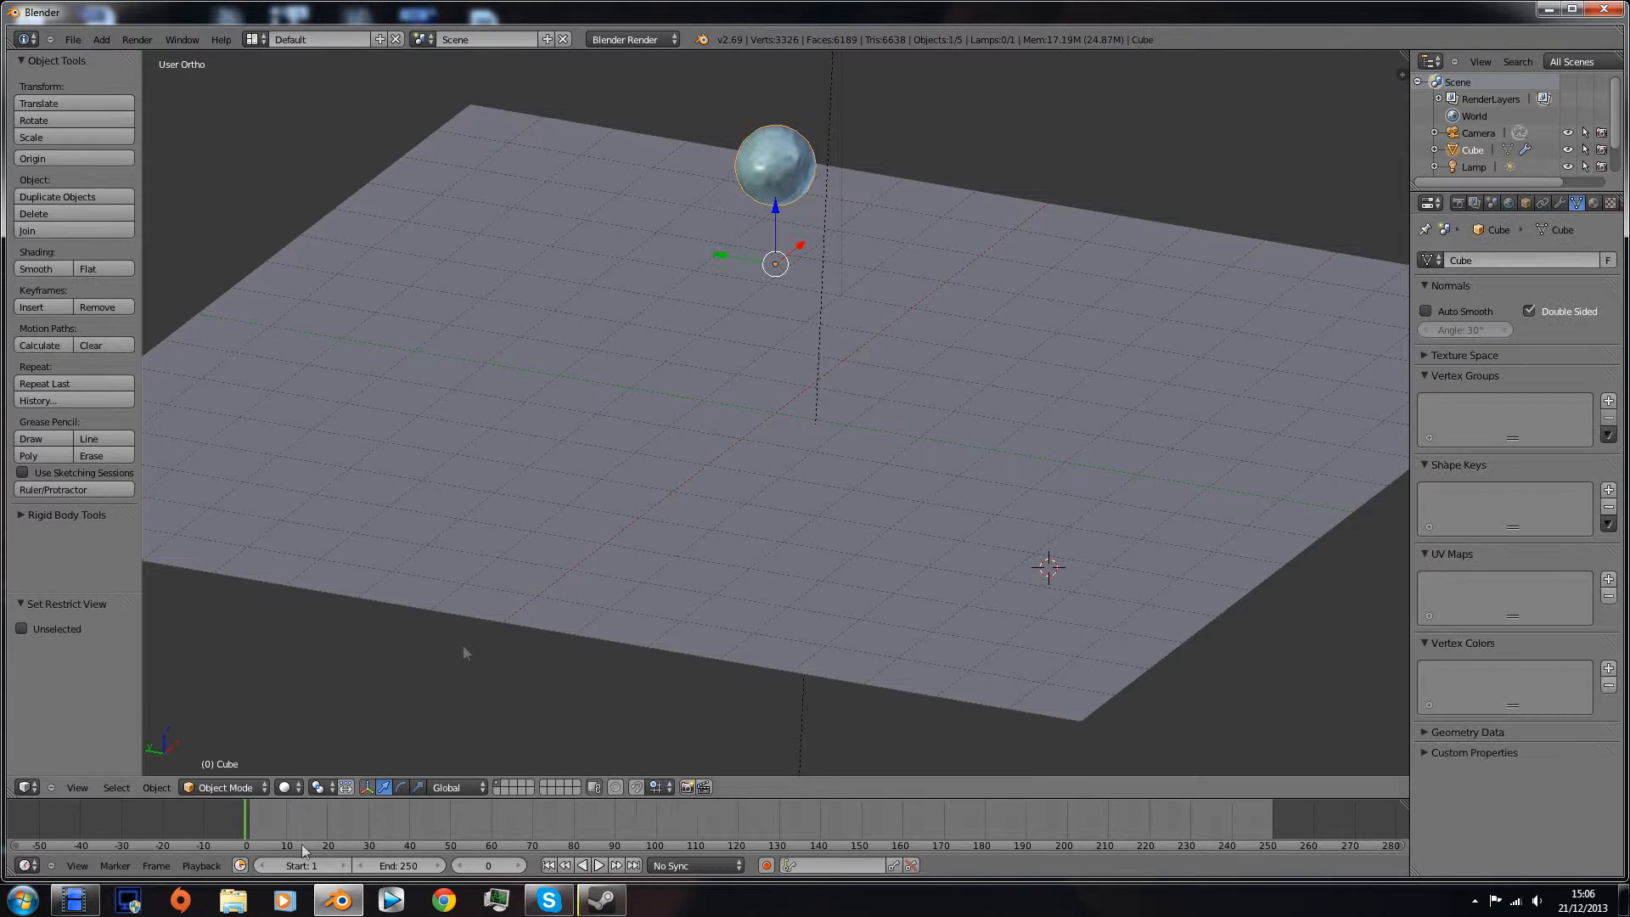
{"action": "left_click_drag", "start_coordinate": [251, 823], "coordinate": [512, 820]}
{"action": "middle_click_drag", "start_coordinate": [704, 462], "coordinate": [867, 470]}
{"action": "middle_click_drag", "start_coordinate": [751, 504], "coordinate": [682, 489]}
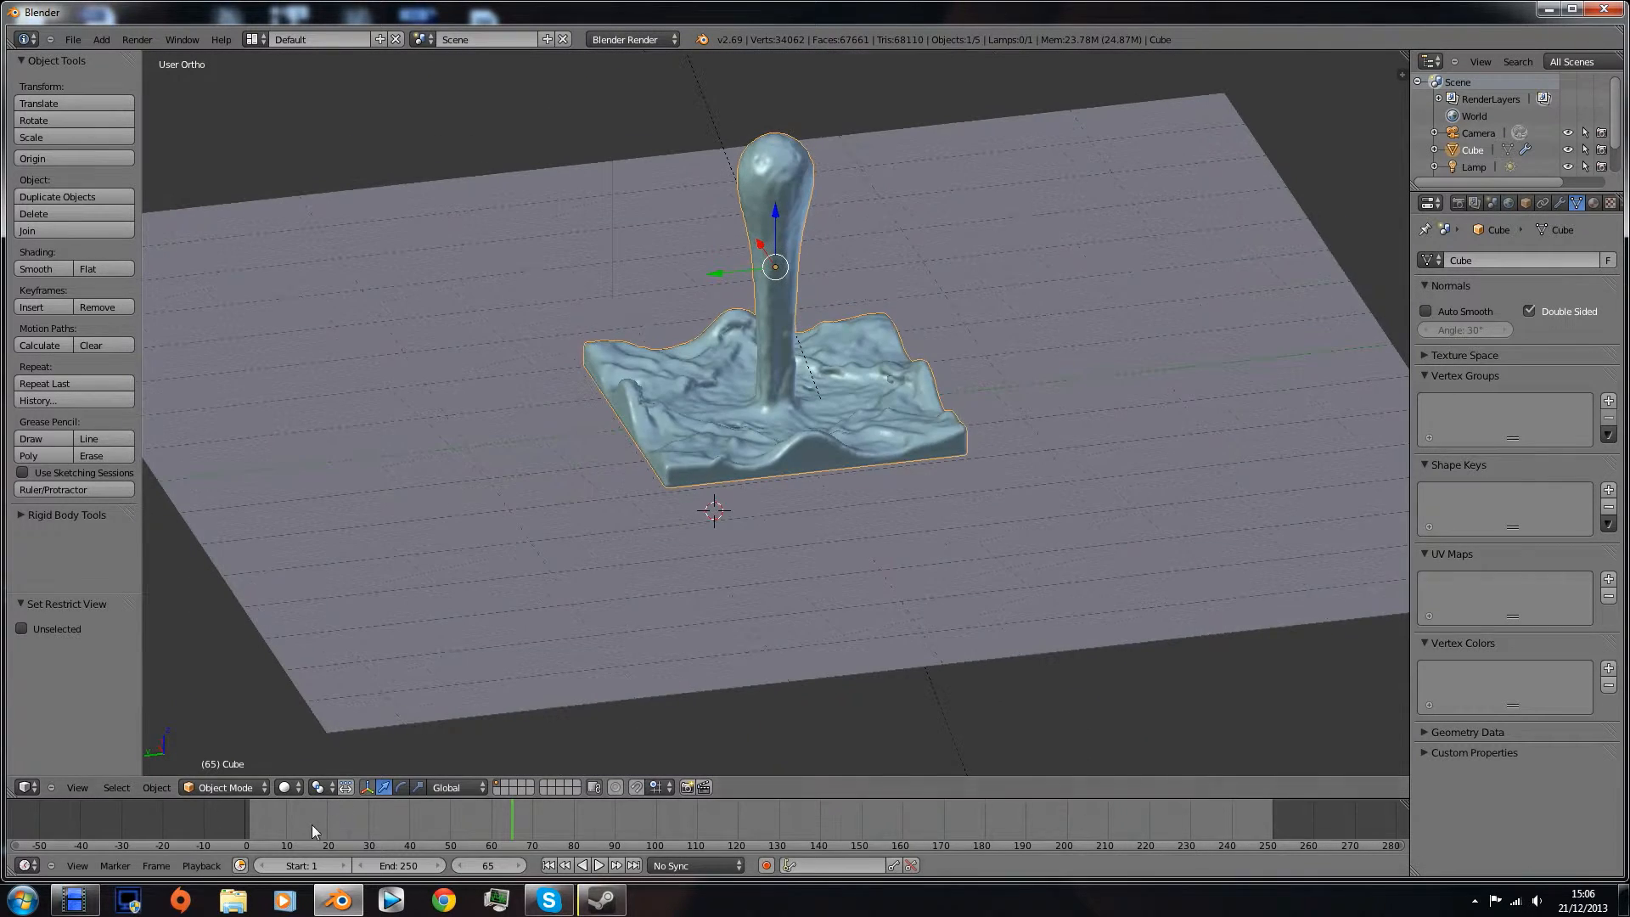
{"action": "left_click_drag", "start_coordinate": [312, 823], "coordinate": [447, 821]}
{"action": "middle_click_drag", "start_coordinate": [654, 533], "coordinate": [582, 655]}
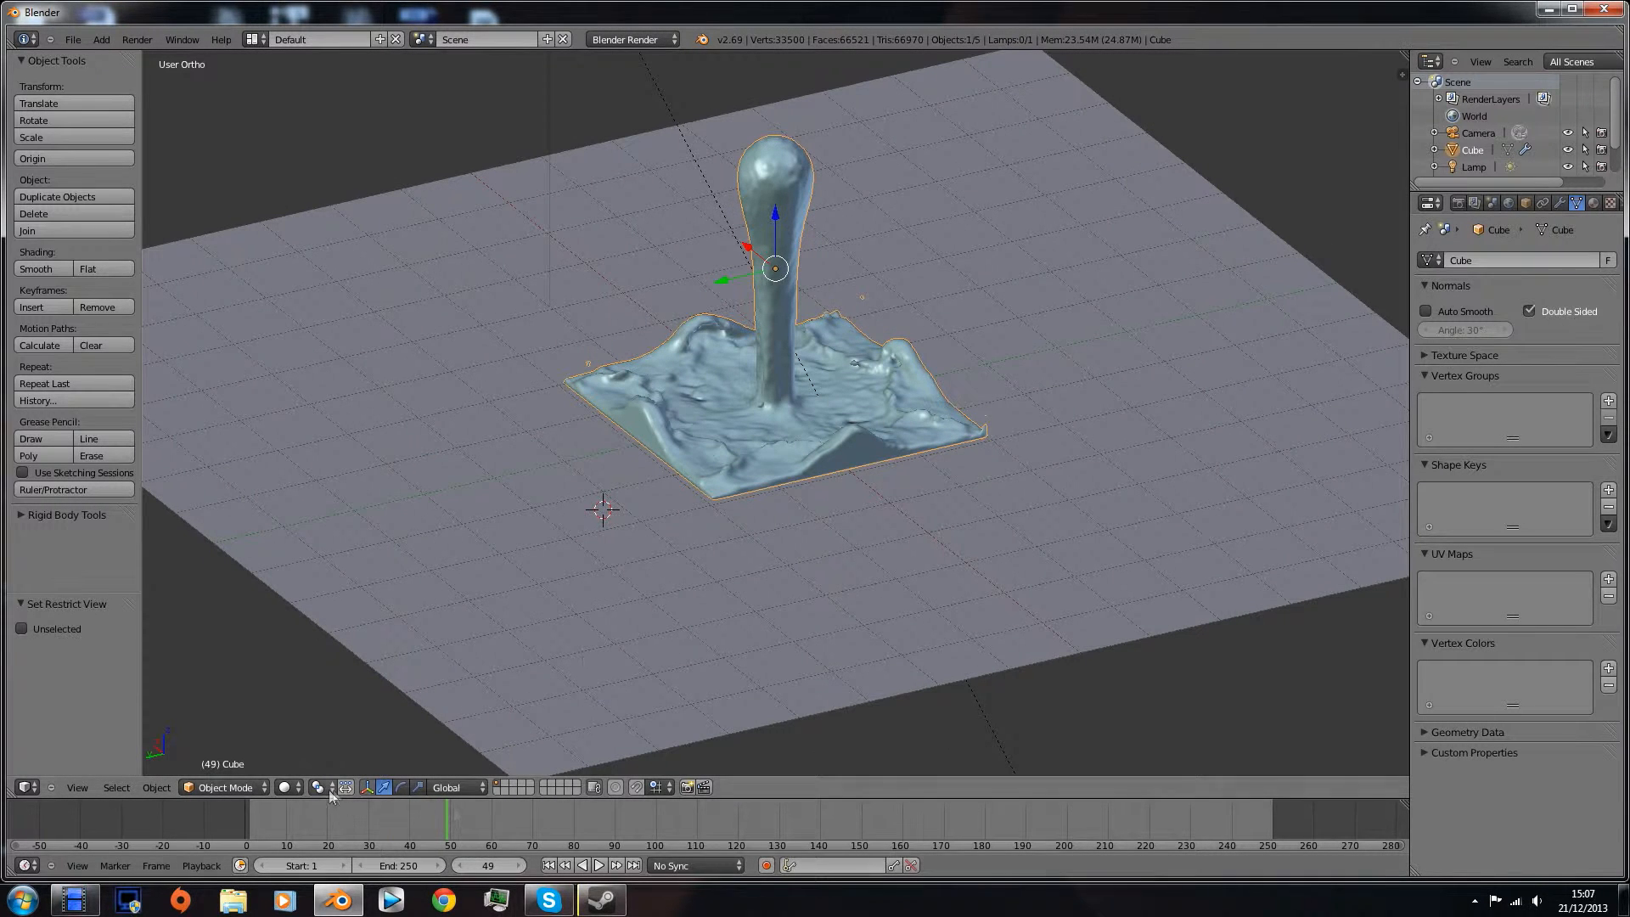
- Preview the fluid in Rendered viewport shading, then return to Solid shading
{"action": "left_click", "coordinate": [284, 787]}
{"action": "left_click", "coordinate": [322, 698]}
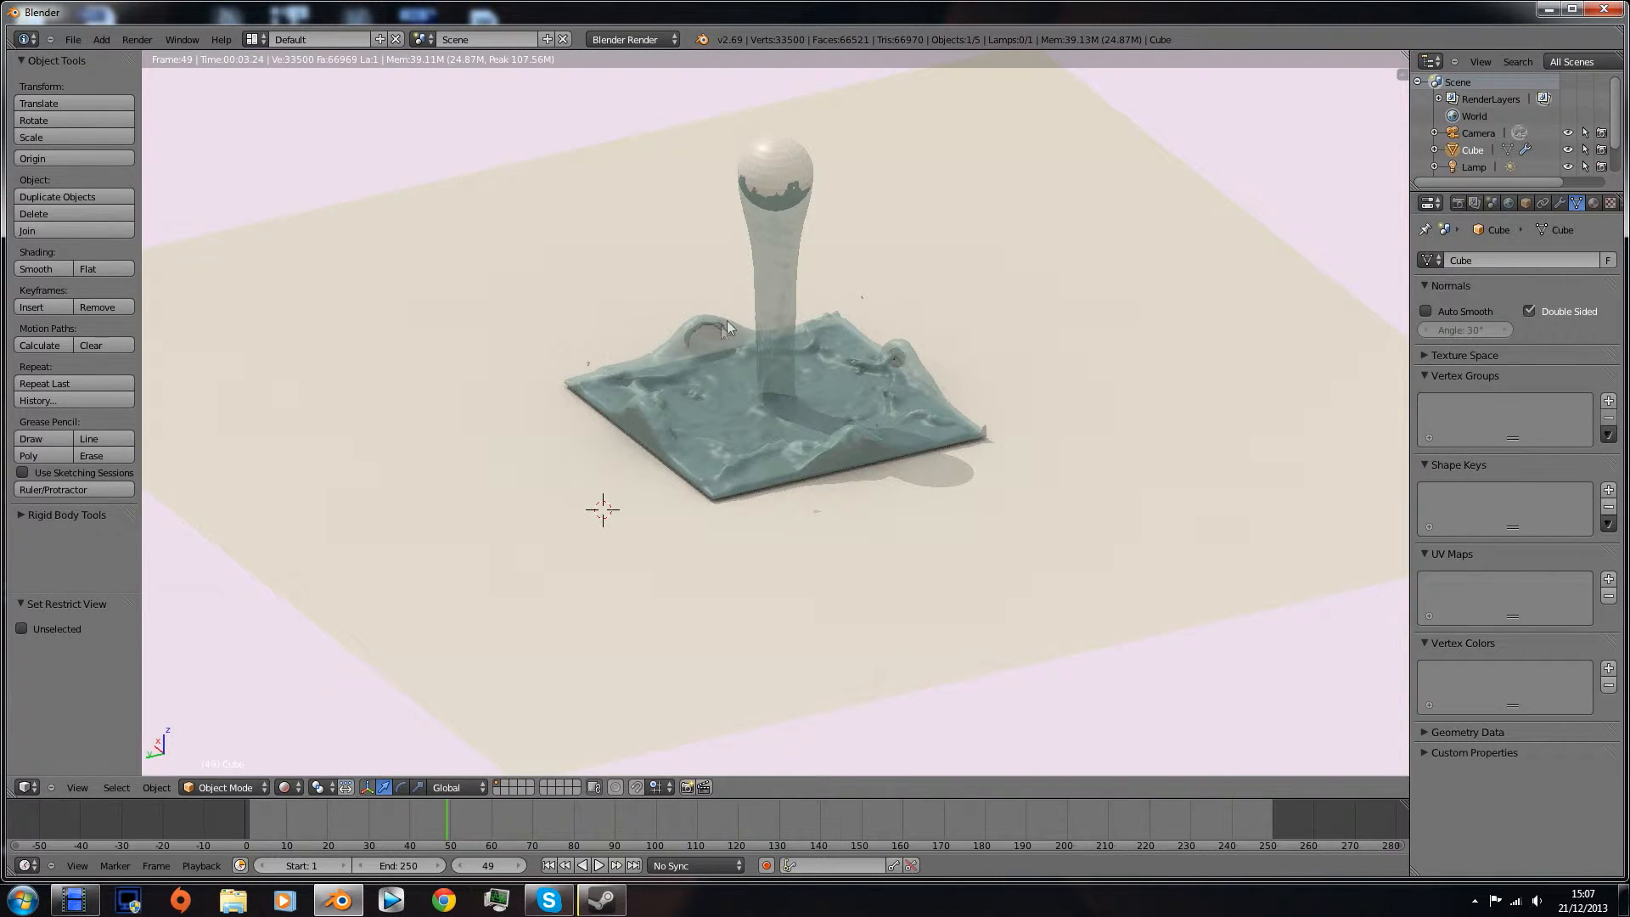
{"action": "left_click", "coordinate": [284, 787]}
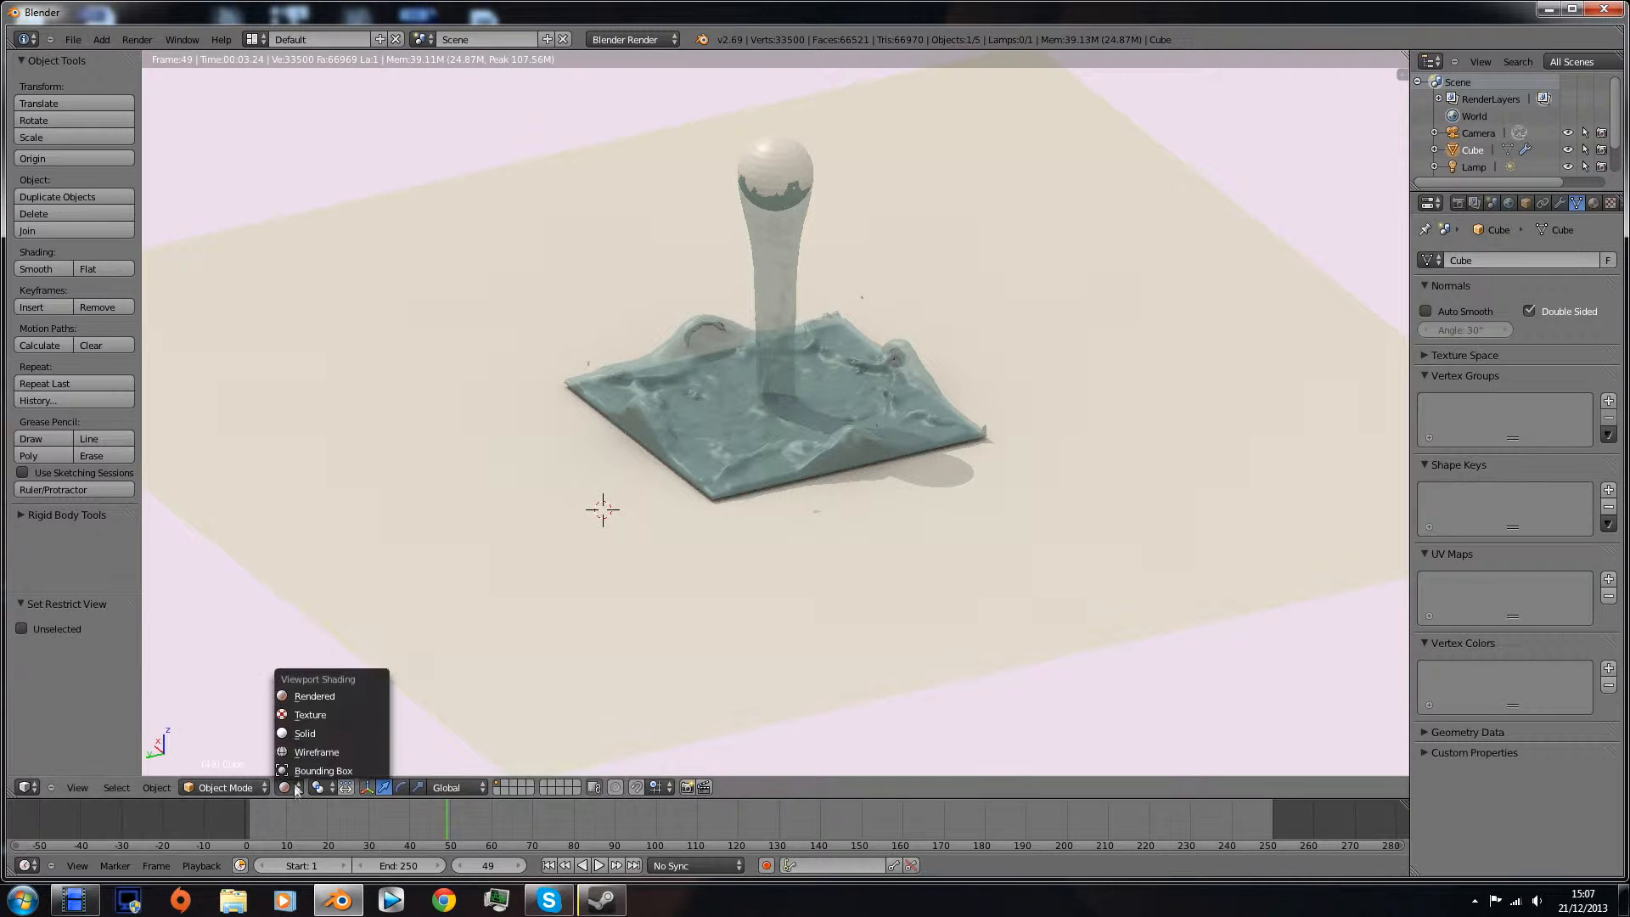
{"action": "left_click", "coordinate": [308, 737]}
{"action": "middle_click_drag", "start_coordinate": [731, 338], "coordinate": [711, 339]}
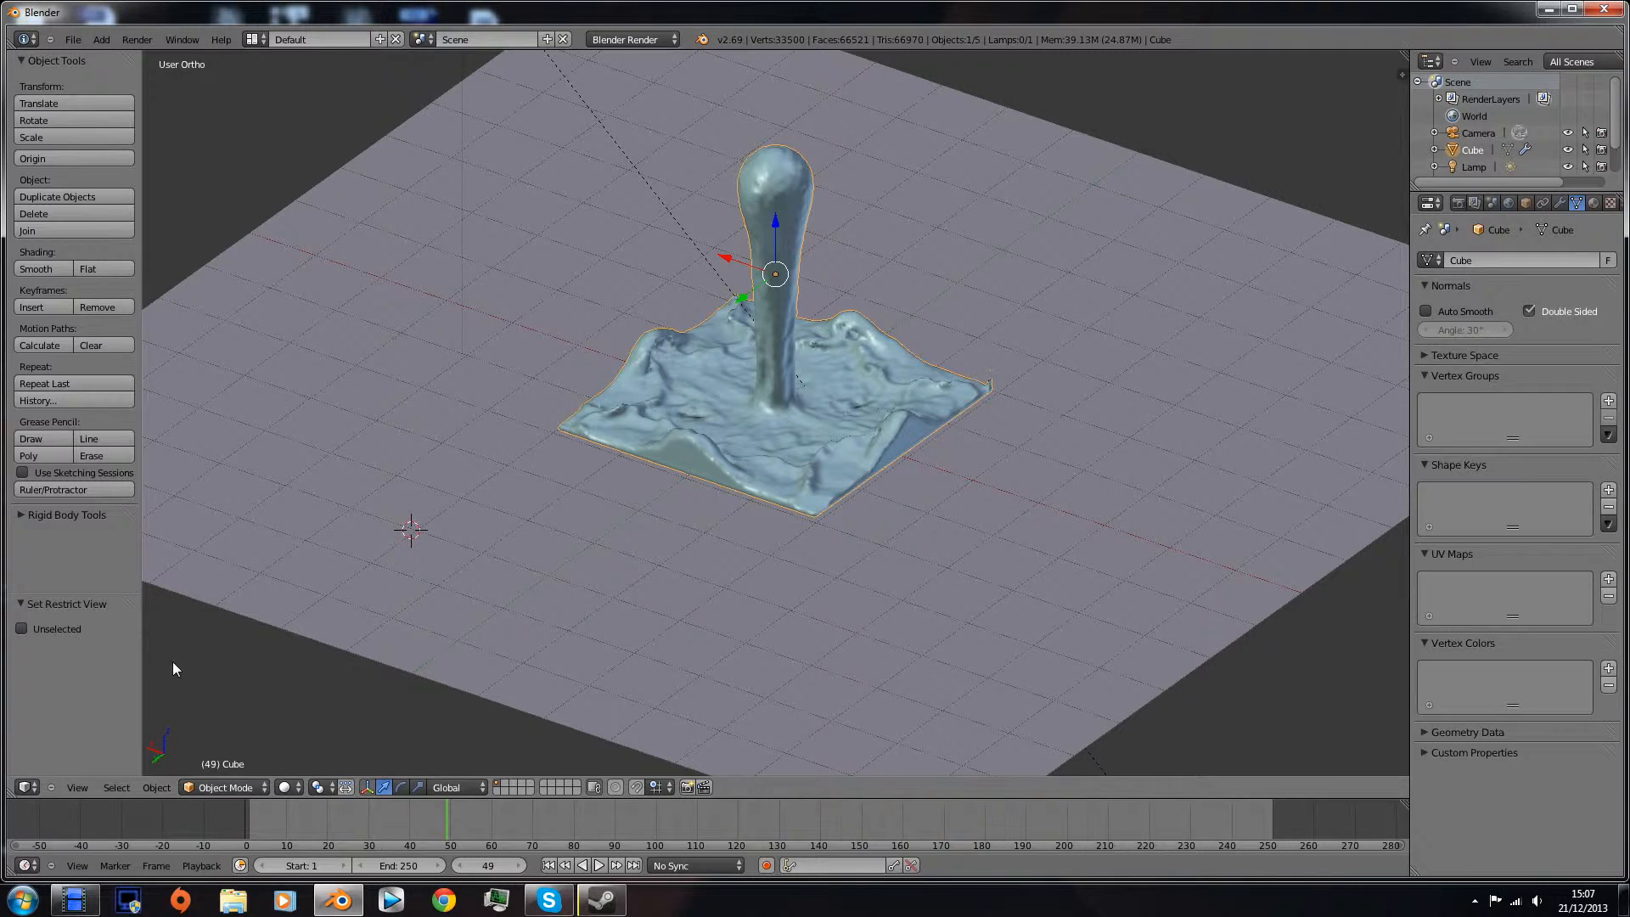
- Start a new file with the default startup scene
{"action": "left_click", "coordinate": [72, 40]}
{"action": "left_click", "coordinate": [69, 40]}
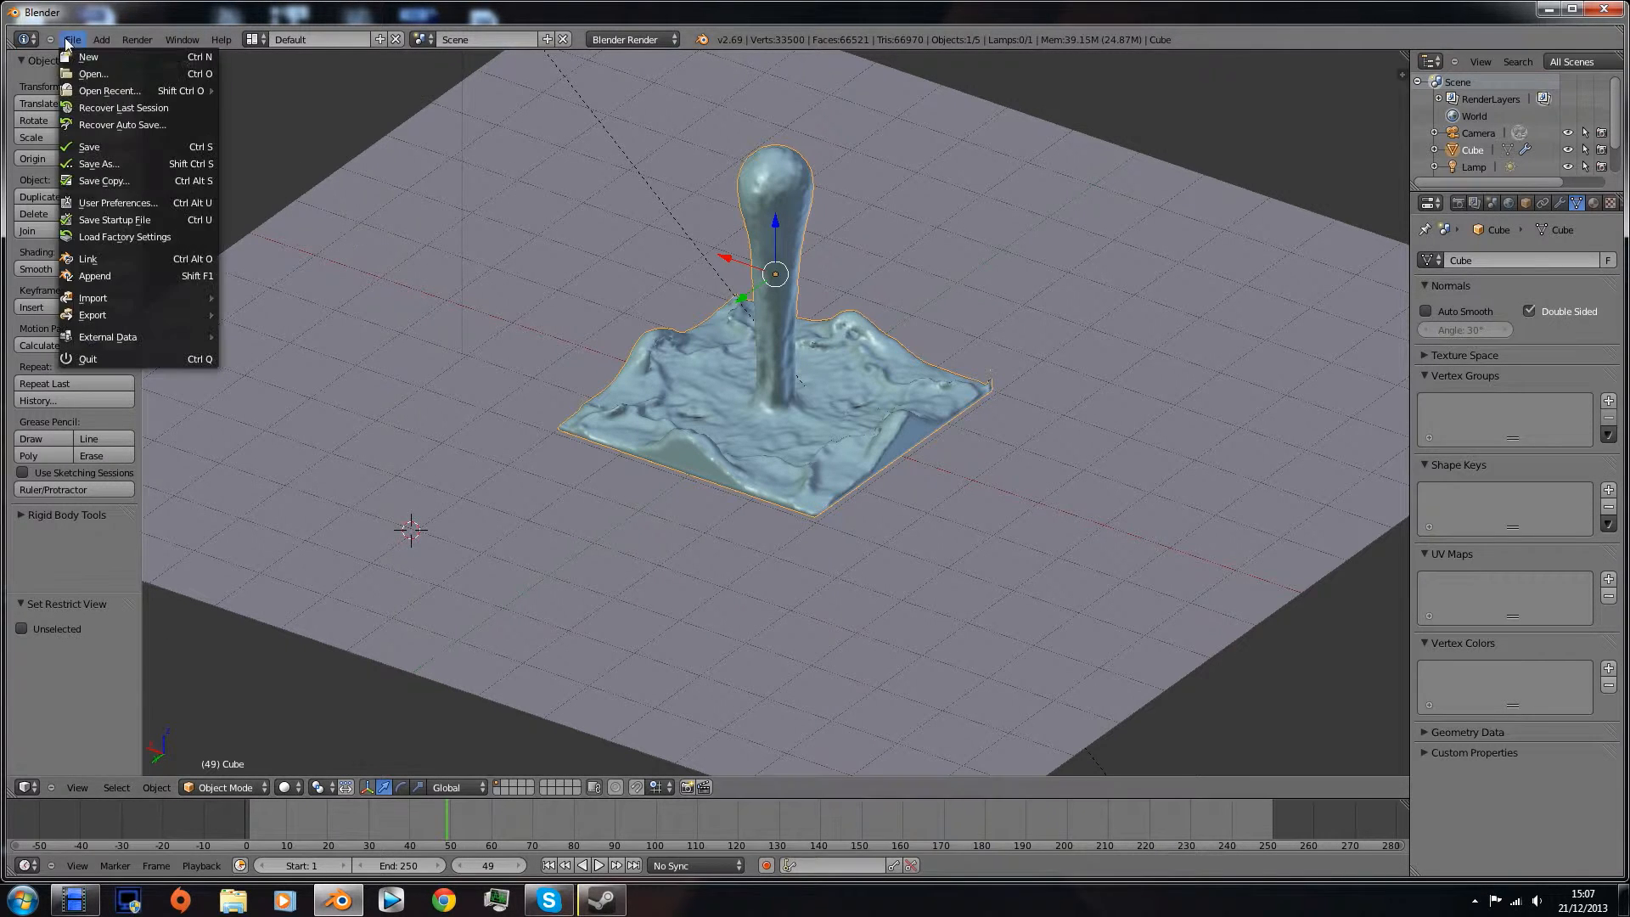
{"action": "left_click", "coordinate": [88, 57]}
{"action": "left_click", "coordinate": [73, 56]}
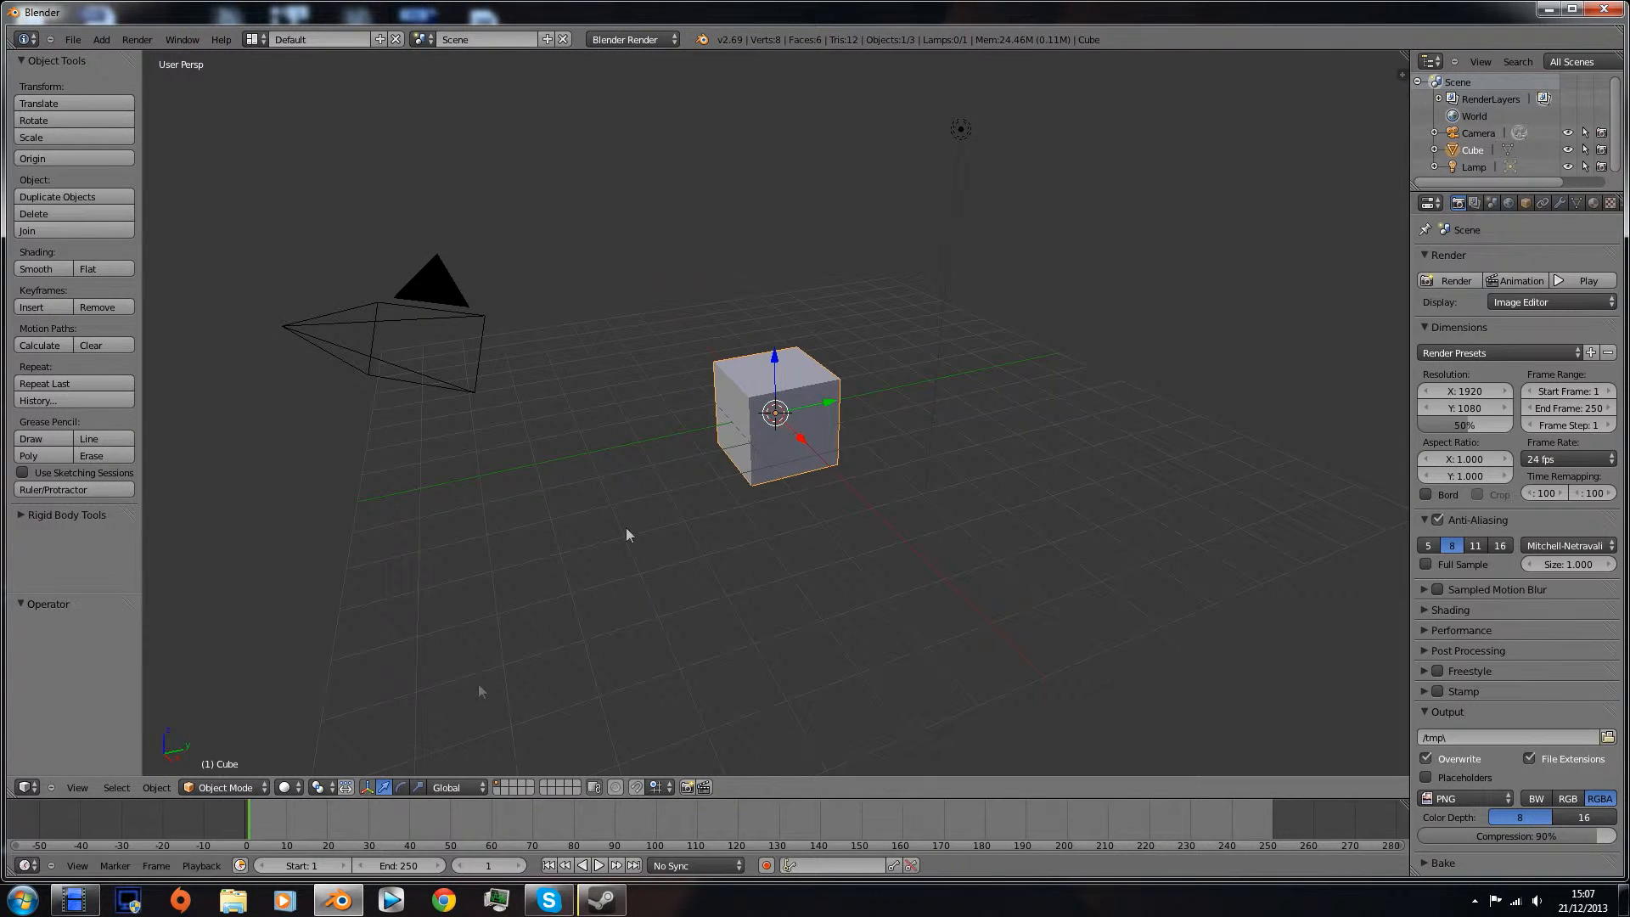
- Add a mesh plane and scale it by 8 to serve as the ground
{"action": "key", "text": "KP_1"}
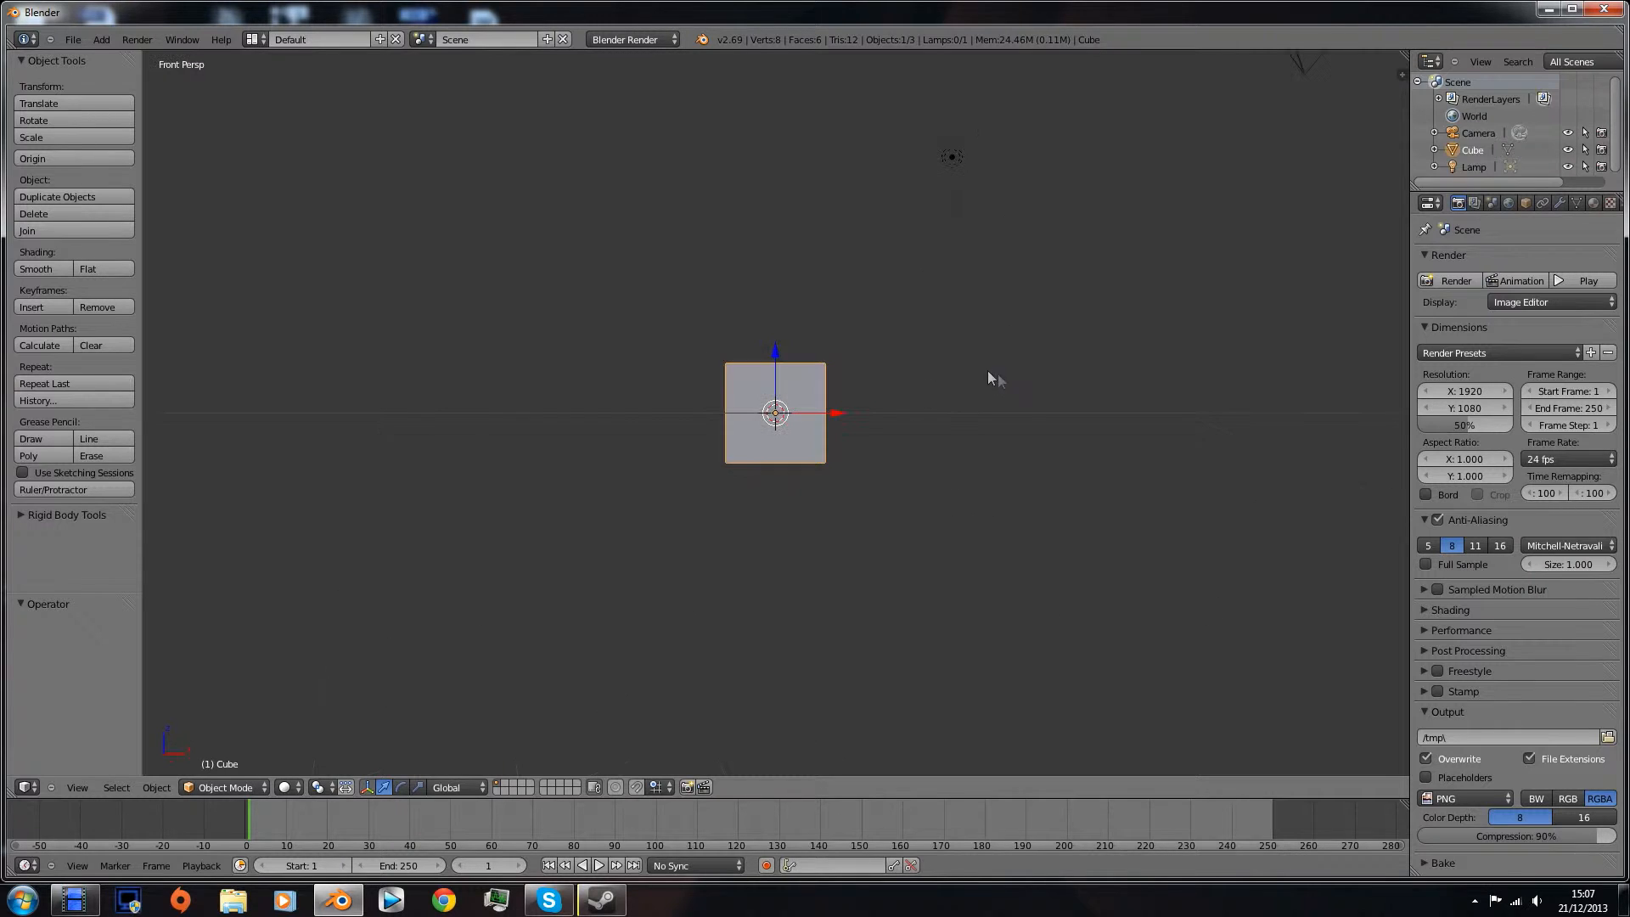
{"action": "middle_click_drag", "start_coordinate": [880, 440], "coordinate": [811, 475]}
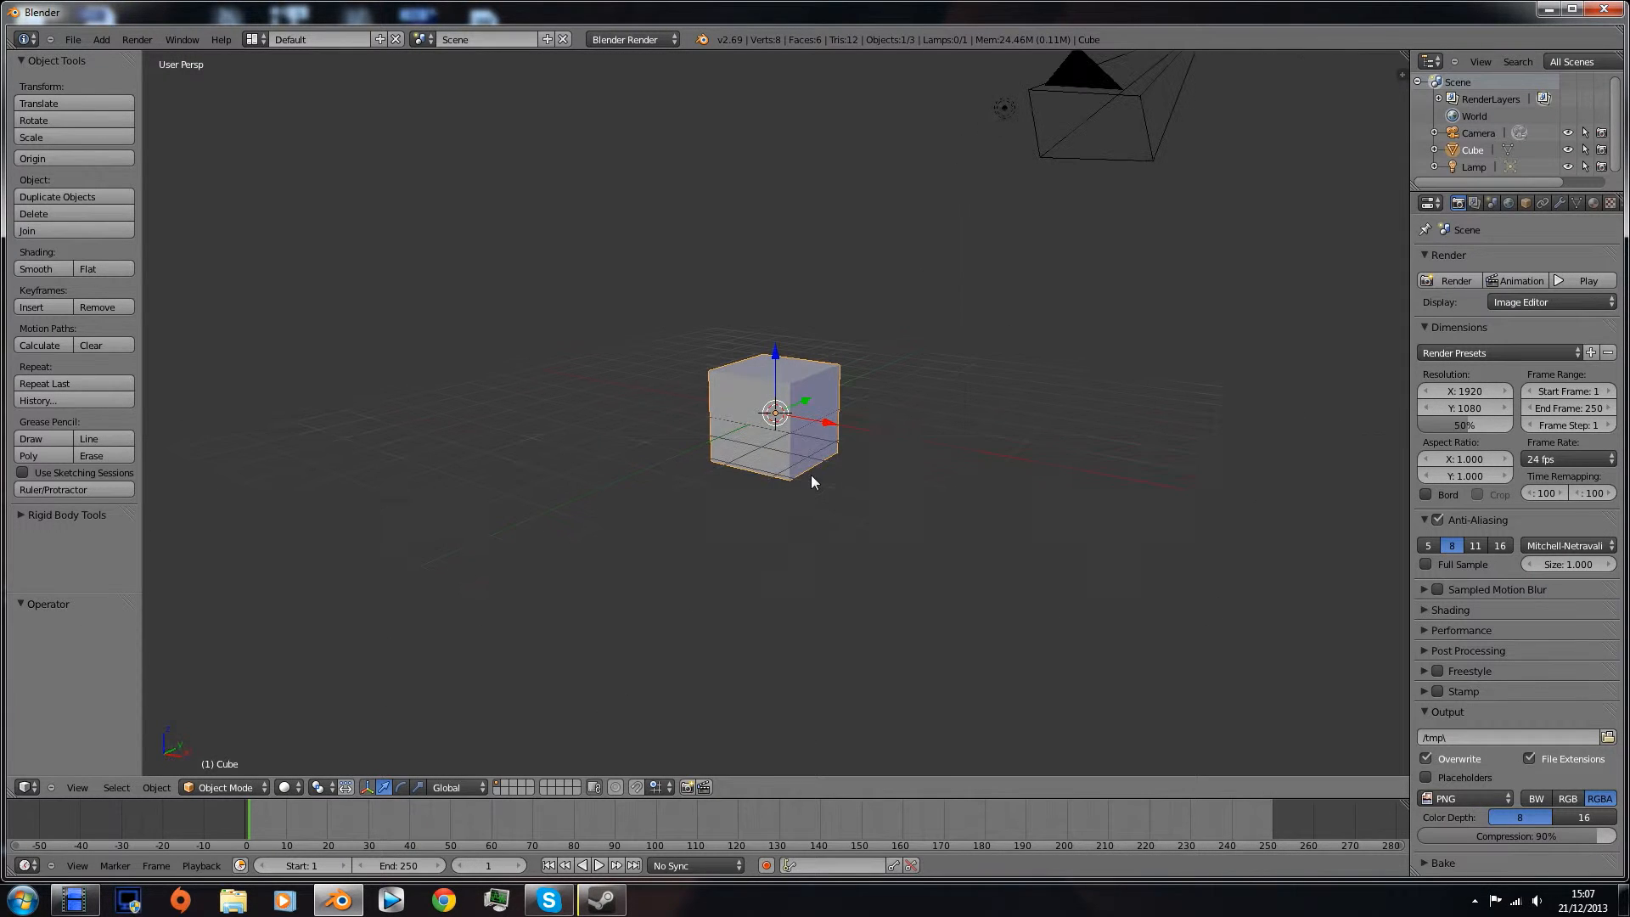
{"action": "key", "text": "shift+a"}
{"action": "mouse_move", "coordinate": [764, 472]}
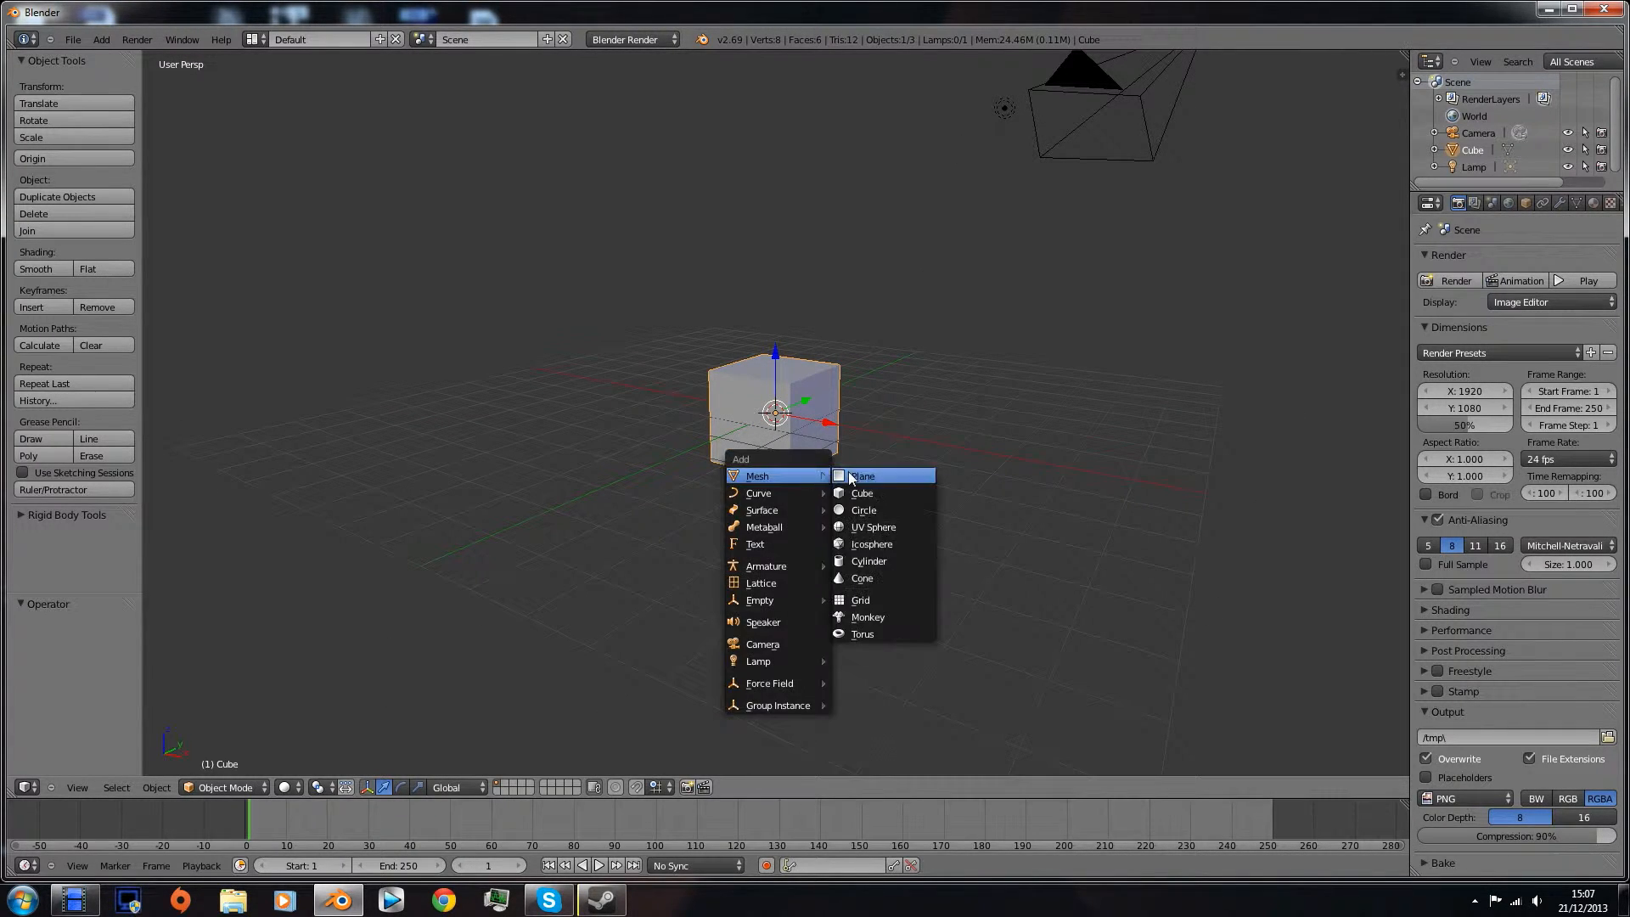
{"action": "left_click", "coordinate": [873, 473]}
{"action": "type", "text": "s8"}
{"action": "left_click", "coordinate": [1443, 485]}
- Move the cube up 1 unit along the Z axis so it sits on the plane
{"action": "right_click", "coordinate": [827, 384]}
{"action": "type", "text": "gz"}
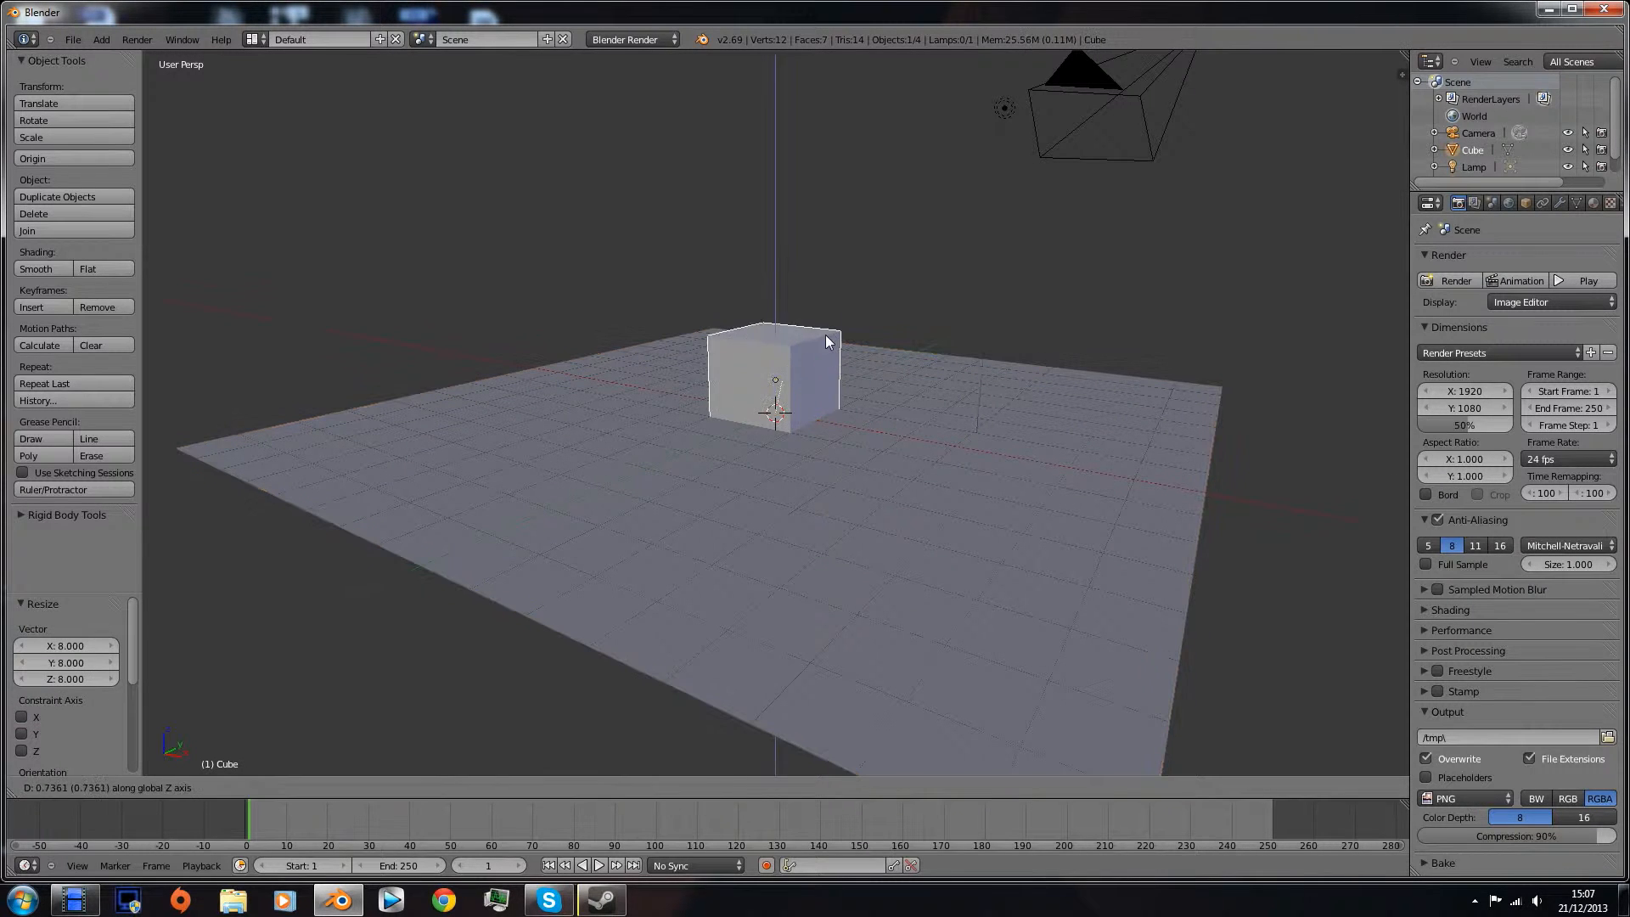
{"action": "type", "text": "1"}
{"action": "left_click", "coordinate": [832, 322]}
{"action": "middle_click_drag", "start_coordinate": [833, 322], "coordinate": [1477, 205]}
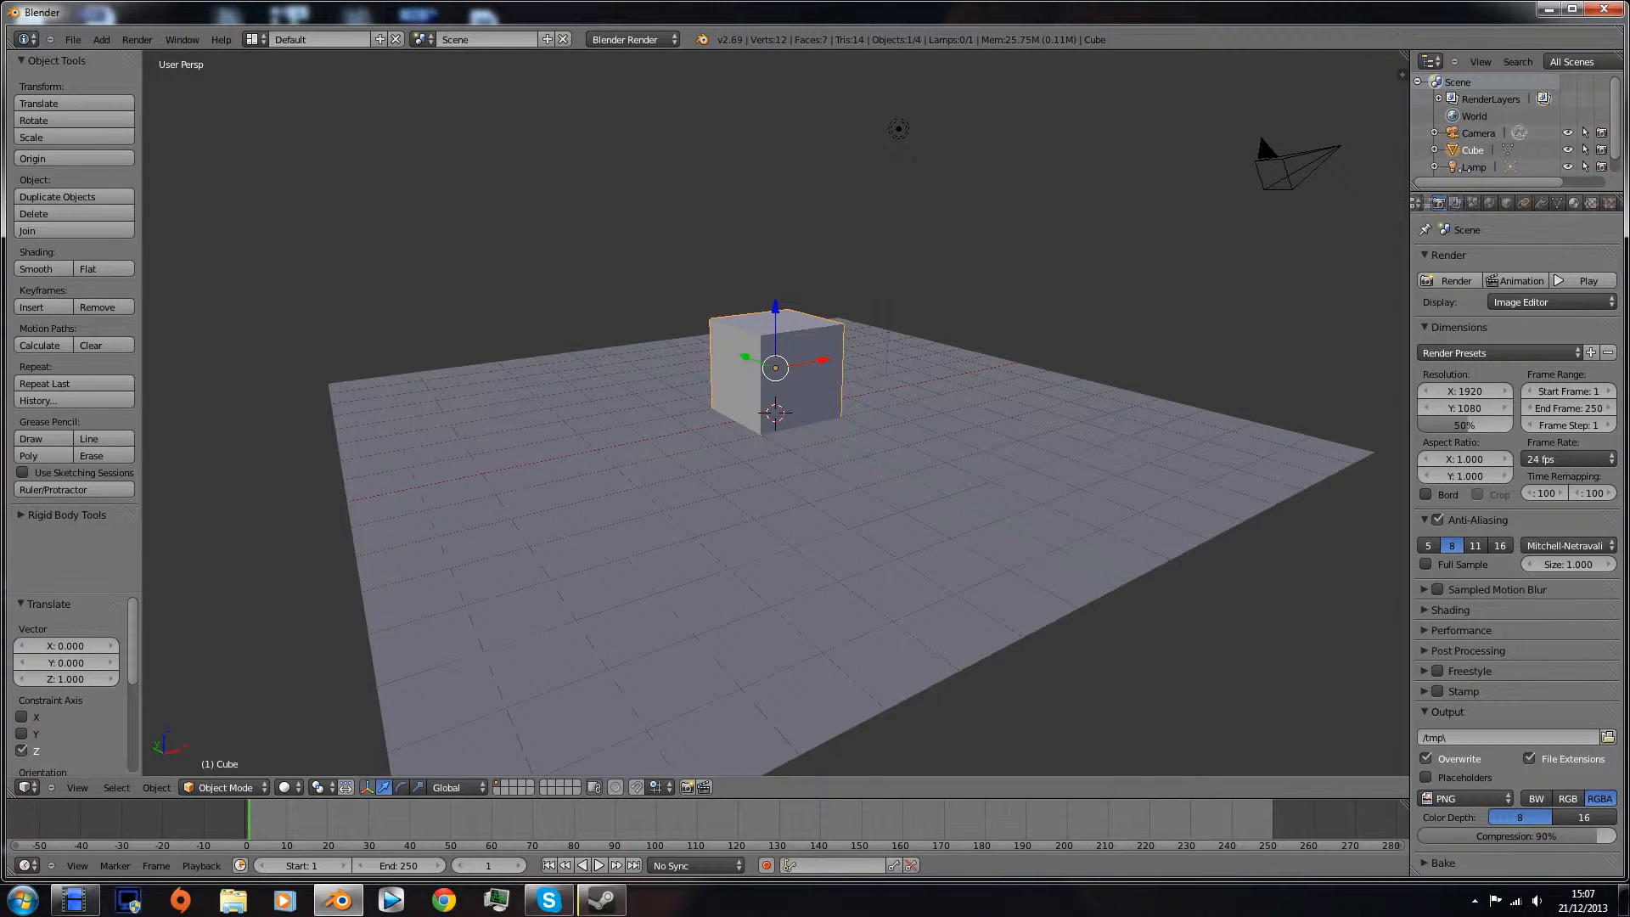
- Scale the cube by 2 and raise it another 1 unit along the Z axis
{"action": "key", "text": "s"}
{"action": "left_click", "coordinate": [1007, 260]}
{"action": "key", "text": "g"}
{"action": "key", "text": "z"}
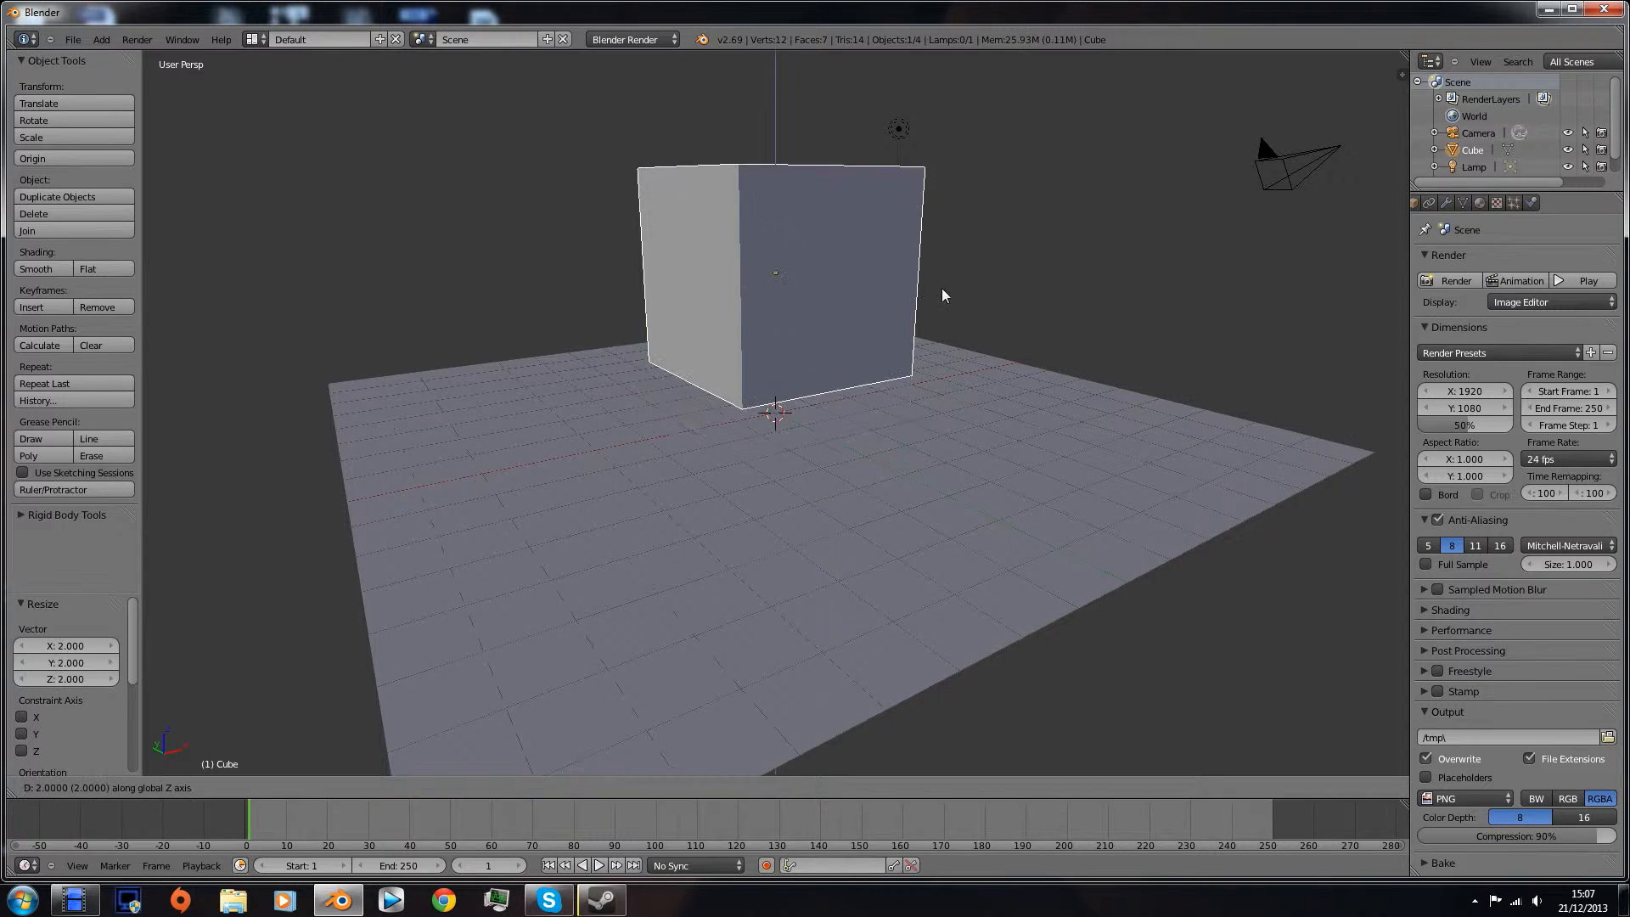
{"action": "left_click", "coordinate": [942, 328]}
{"action": "middle_click_drag", "start_coordinate": [943, 330], "coordinate": [971, 421]}
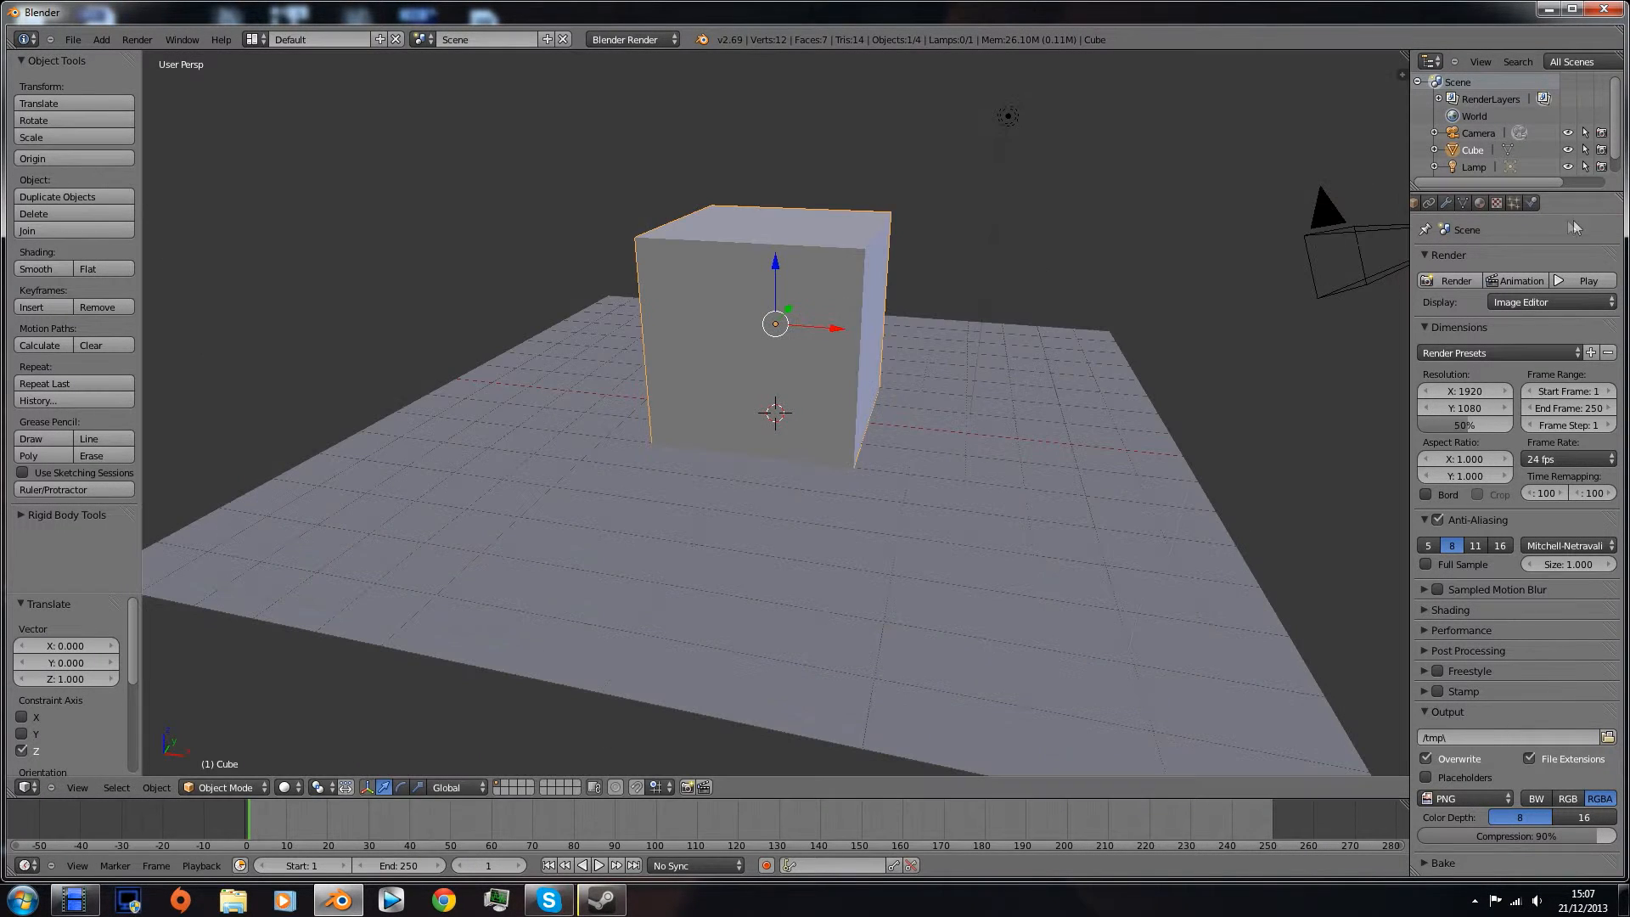
- Enable Fluid physics on the cube and set its type to Domain
{"action": "left_click", "coordinate": [1534, 202]}
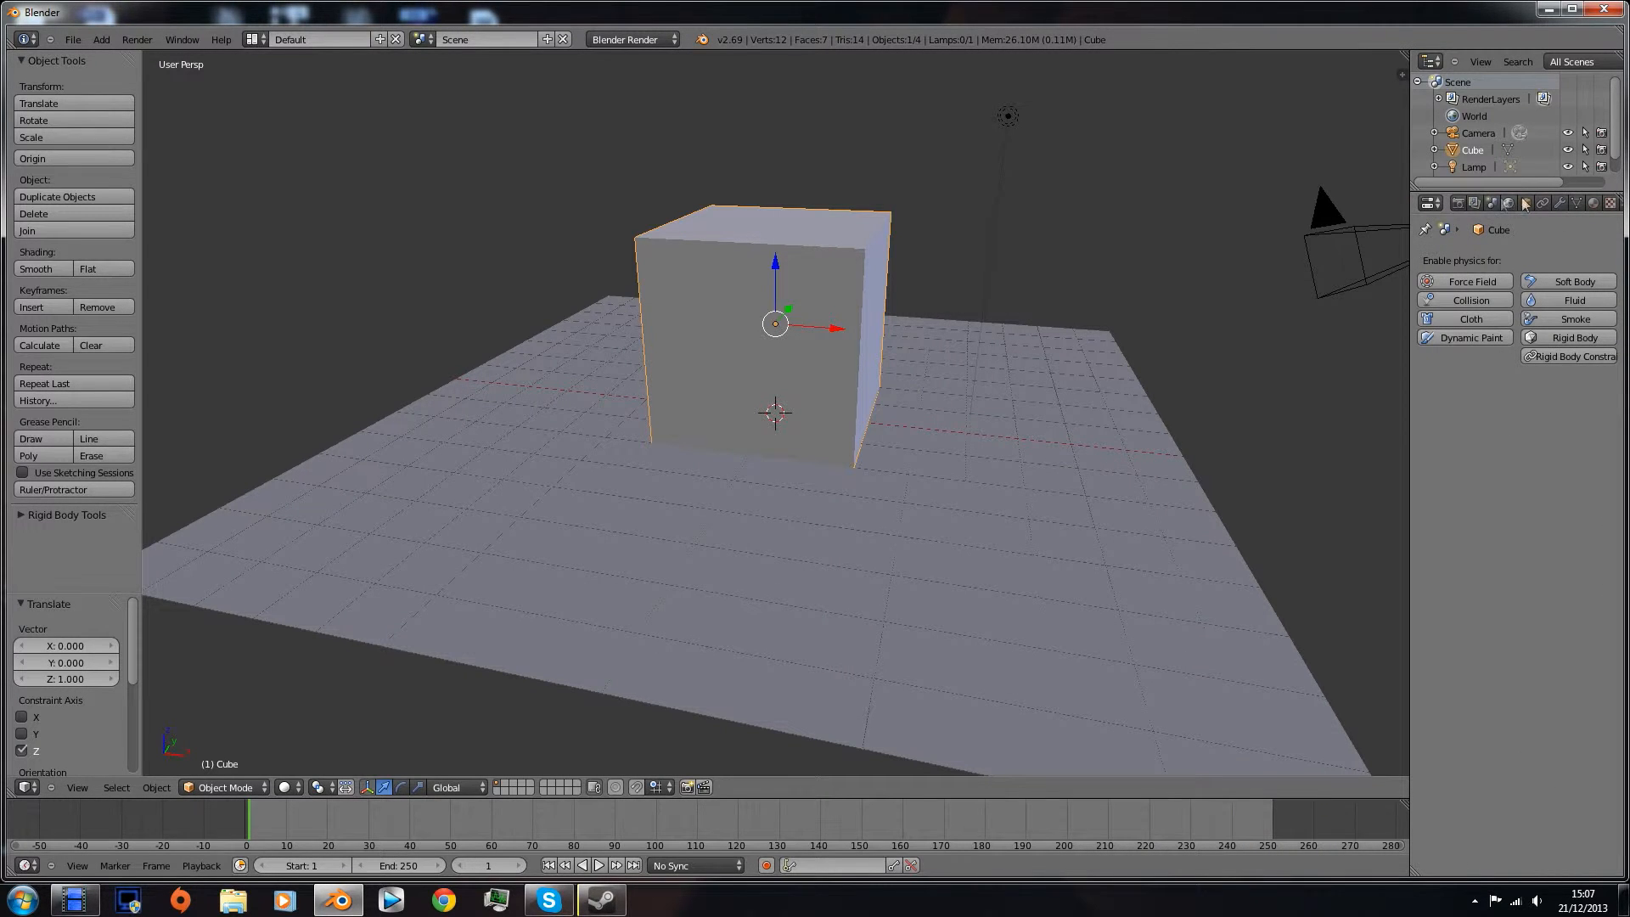
{"action": "scroll", "coordinate": [1579, 205], "scroll_direction": "down", "scroll_amount": 5}
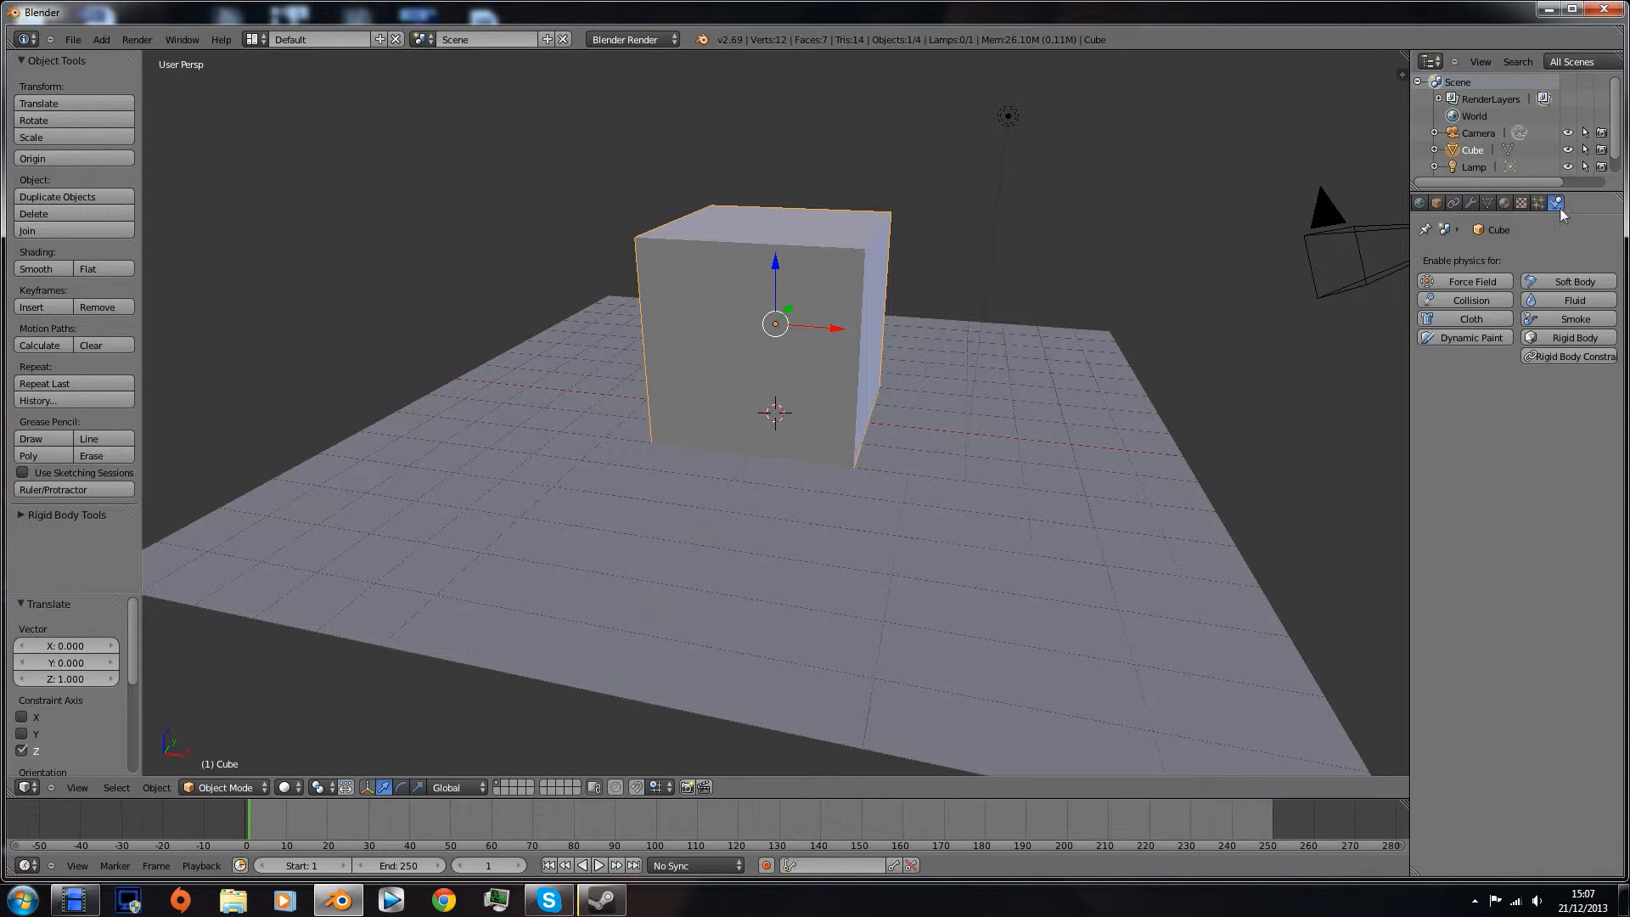
{"action": "left_click", "coordinate": [1574, 300]}
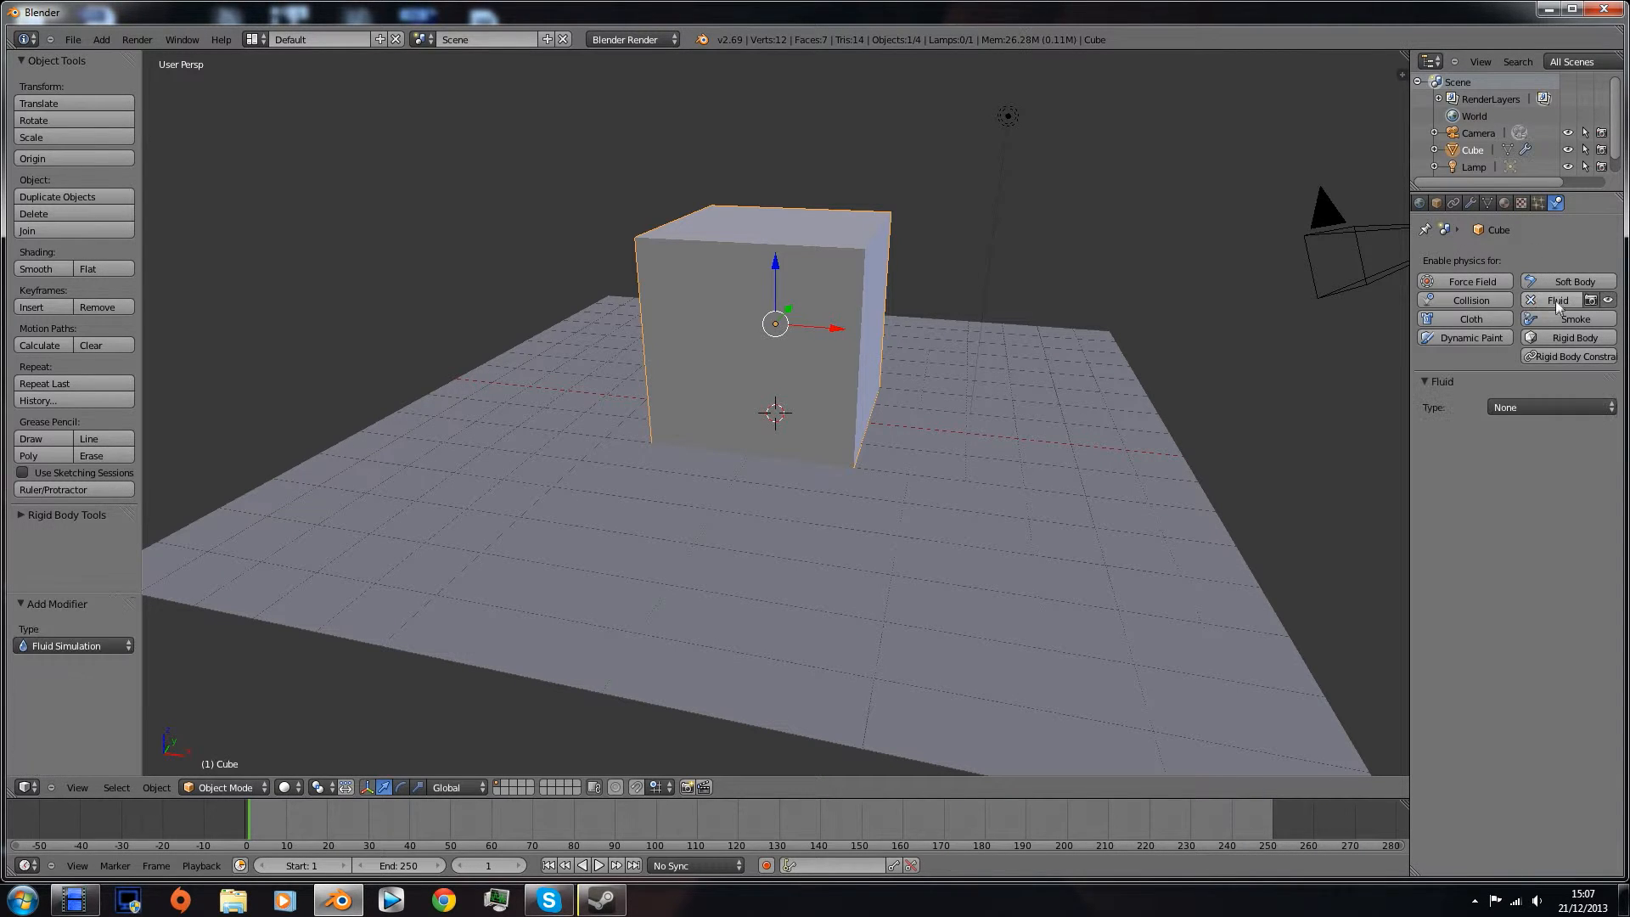
{"action": "left_click", "coordinate": [1548, 407]}
{"action": "left_click", "coordinate": [1507, 372]}
{"action": "left_click", "coordinate": [599, 808]}
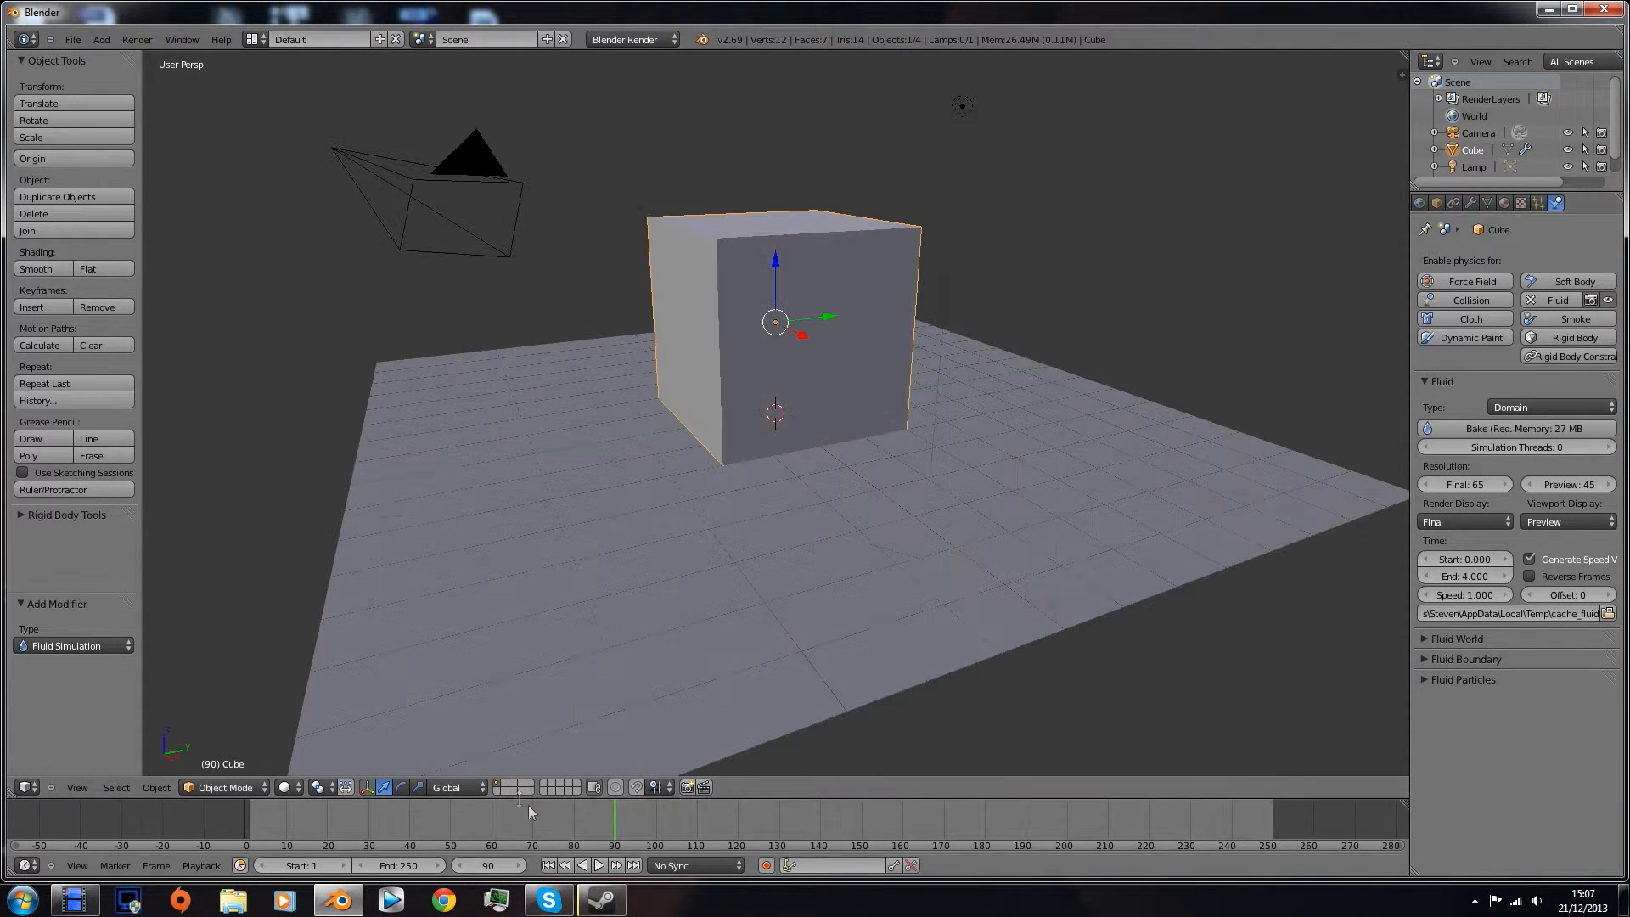
{"action": "left_click", "coordinate": [516, 810]}
{"action": "left_click_drag", "start_coordinate": [466, 822], "coordinate": [607, 815]}
{"action": "middle_click_drag", "start_coordinate": [798, 416], "coordinate": [742, 457]}
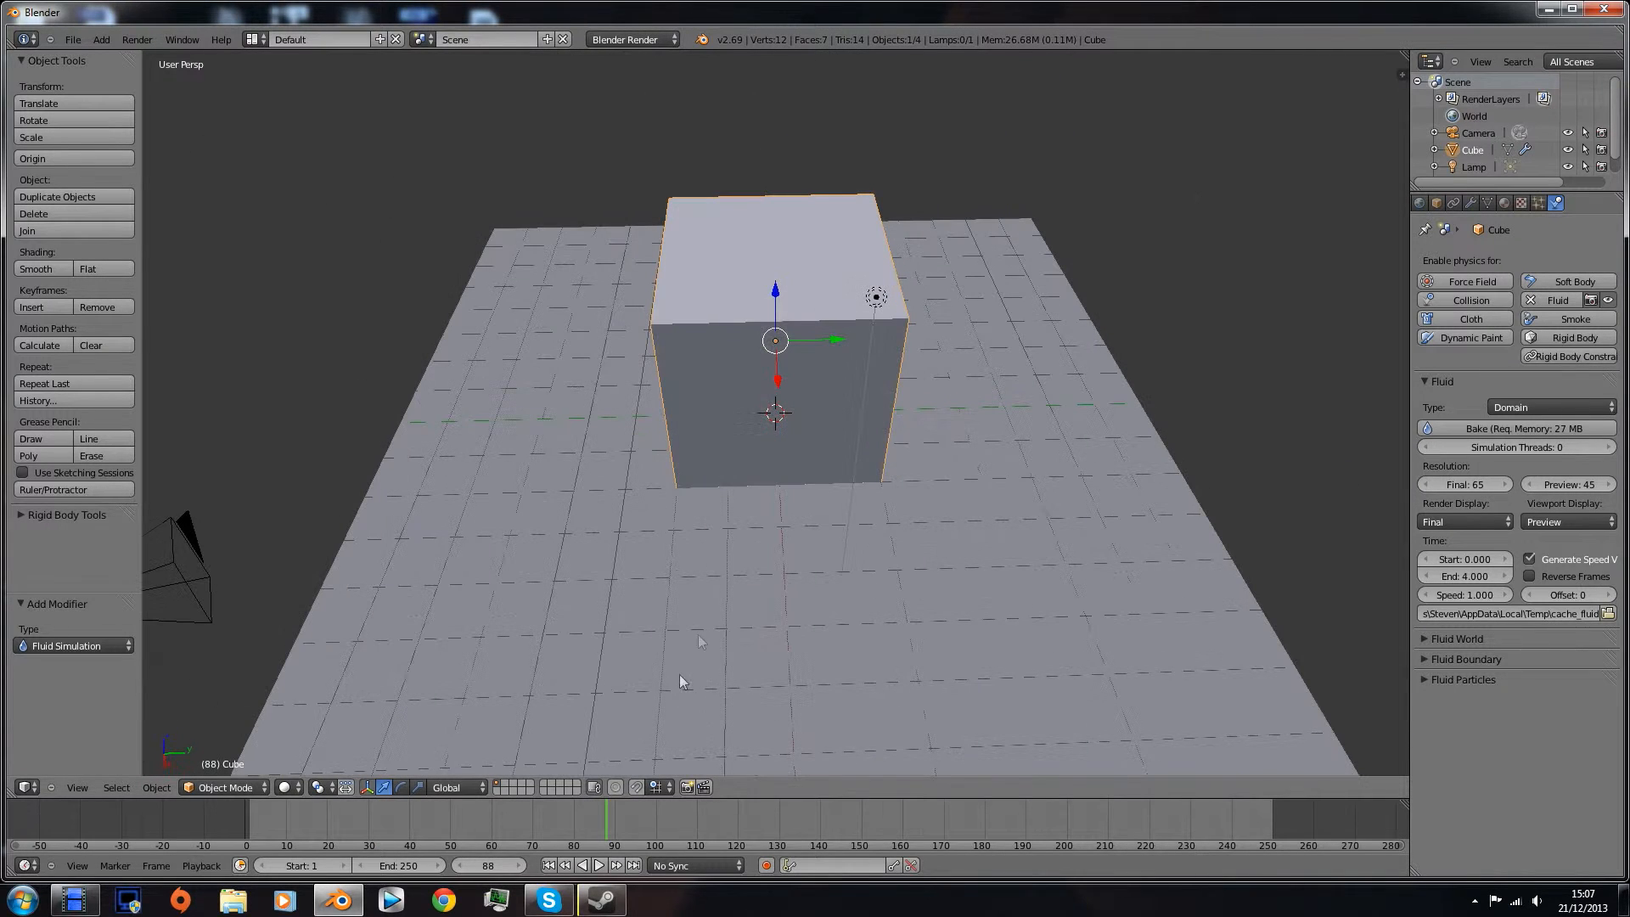
{"action": "middle_click_drag", "start_coordinate": [852, 325], "coordinate": [527, 320]}
{"action": "scroll", "coordinate": [527, 320], "scroll_direction": "up", "scroll_amount": 2}
{"action": "key", "text": "shift+a"}
{"action": "mouse_move", "coordinate": [592, 309]}
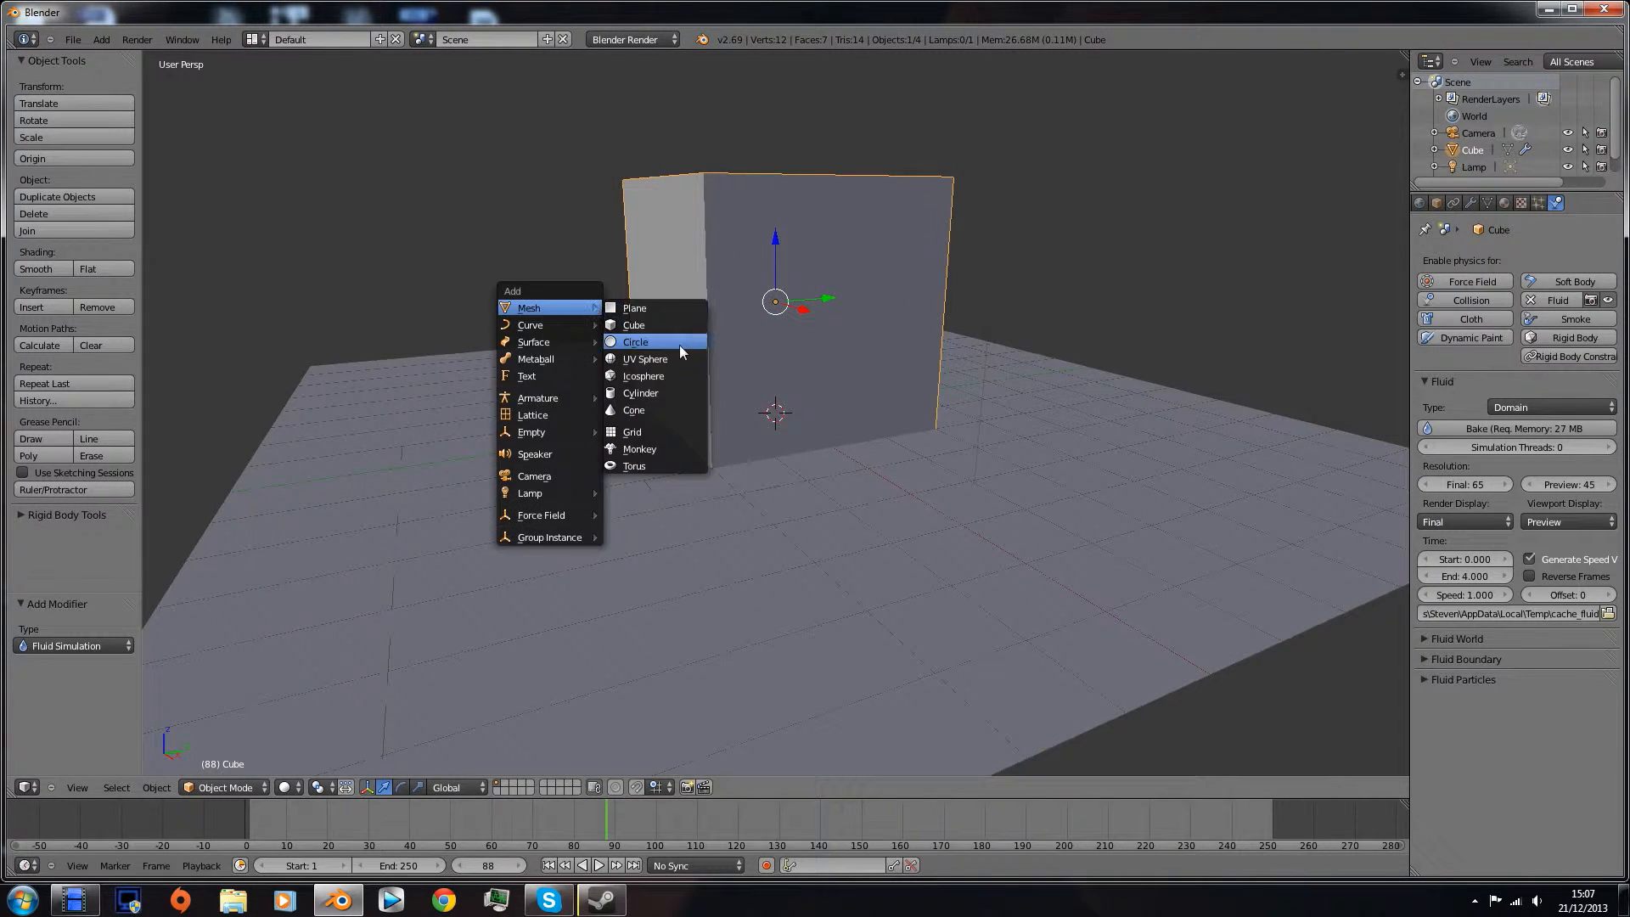
- Set the cube's maximum draw type to Wire in its display settings
{"action": "left_click", "coordinate": [1435, 202]}
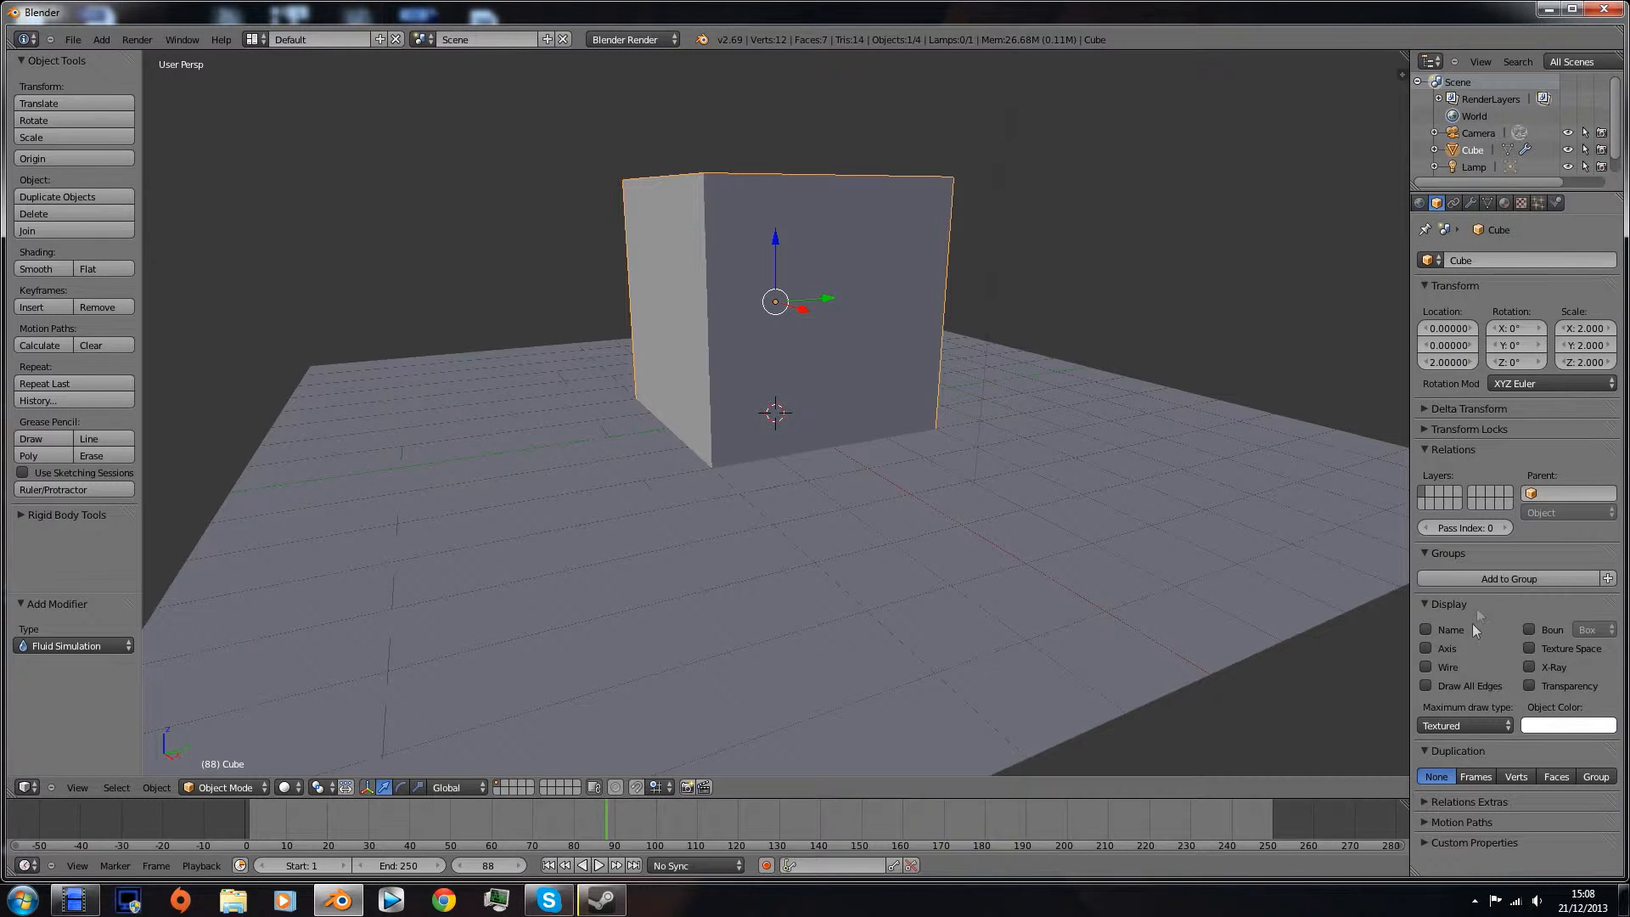
{"action": "left_click", "coordinate": [1464, 724]}
{"action": "left_click", "coordinate": [1461, 690]}
{"action": "scroll", "coordinate": [920, 319], "scroll_direction": "down", "scroll_amount": 2}
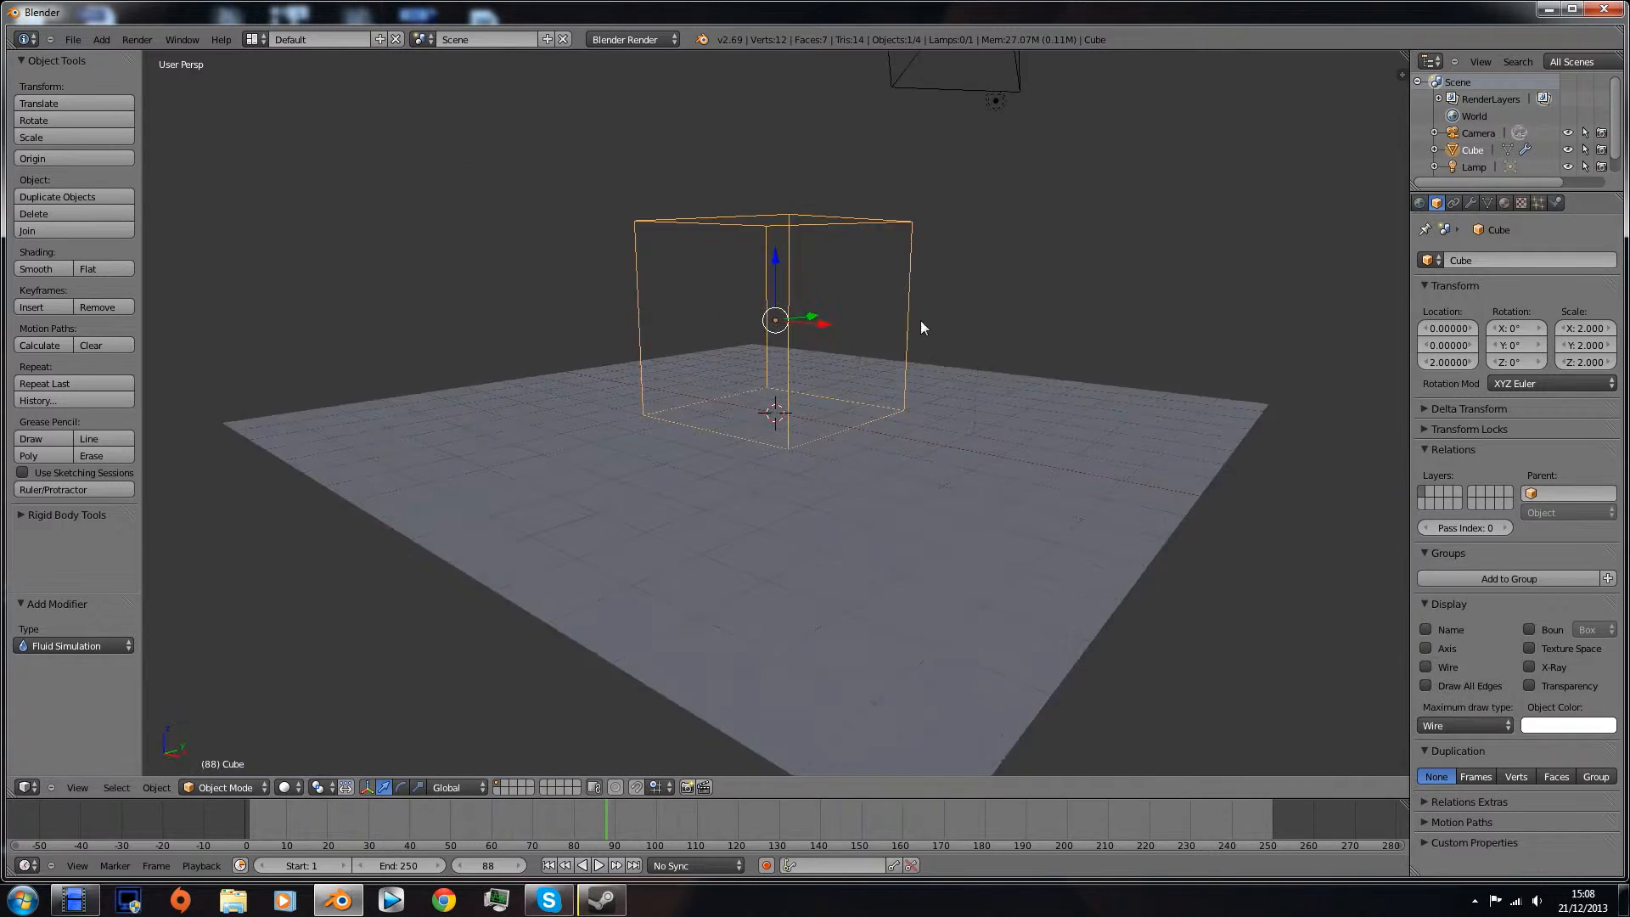
- Add a UV sphere and scale it down to about 0.3
{"action": "key", "text": "shift+a"}
{"action": "mouse_move", "coordinate": [892, 331]}
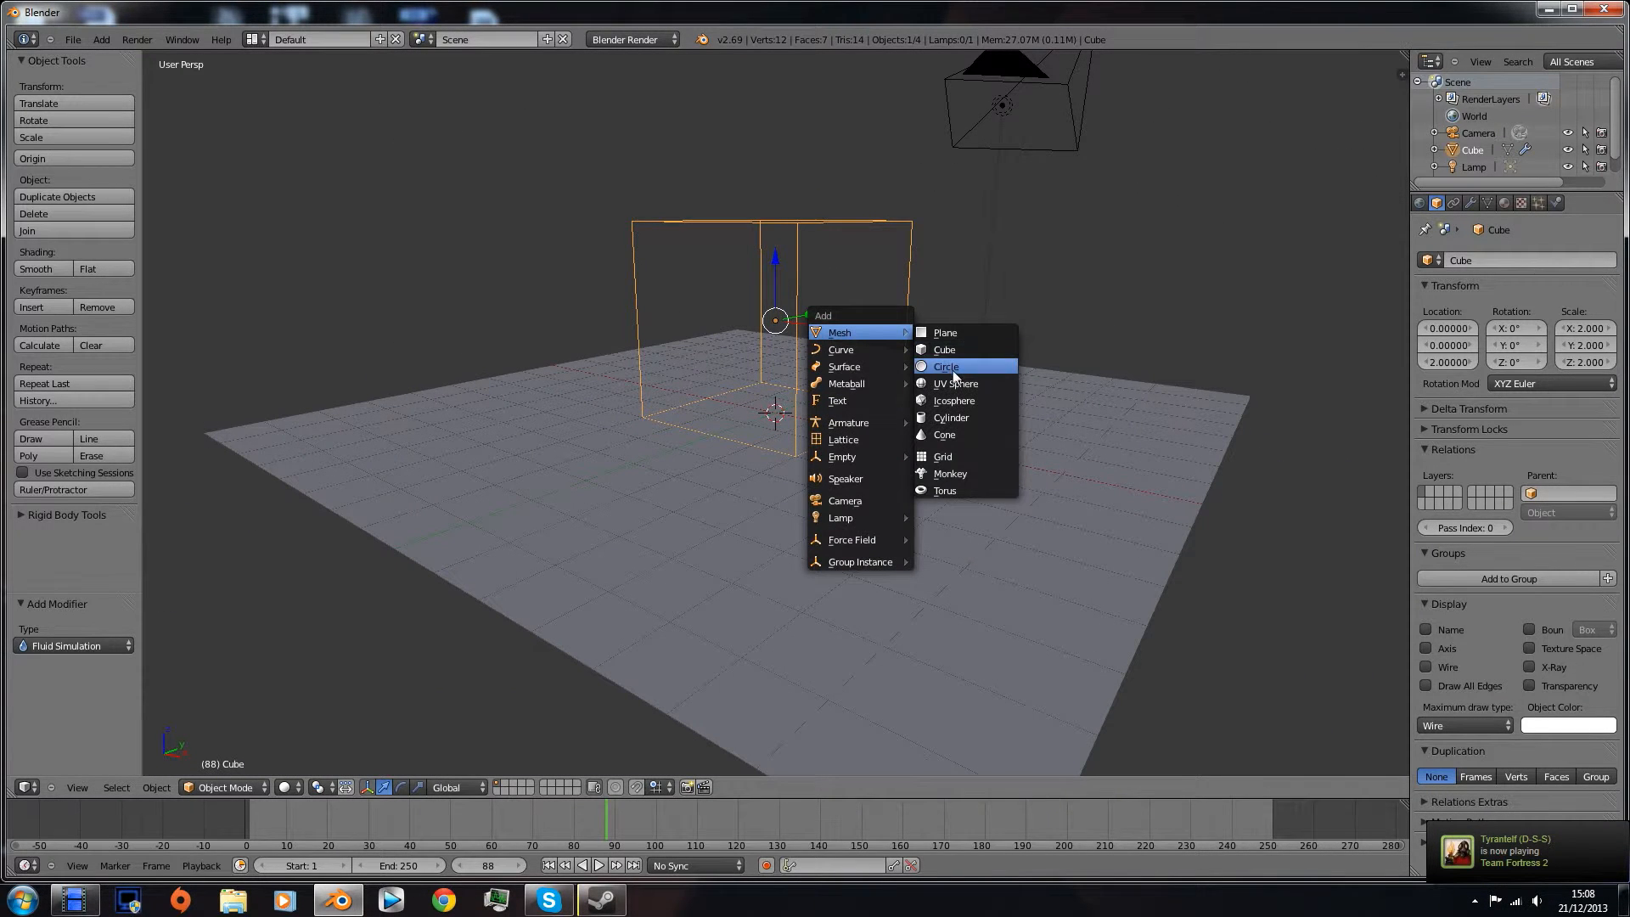
{"action": "left_click", "coordinate": [955, 382]}
{"action": "key", "text": "s"}
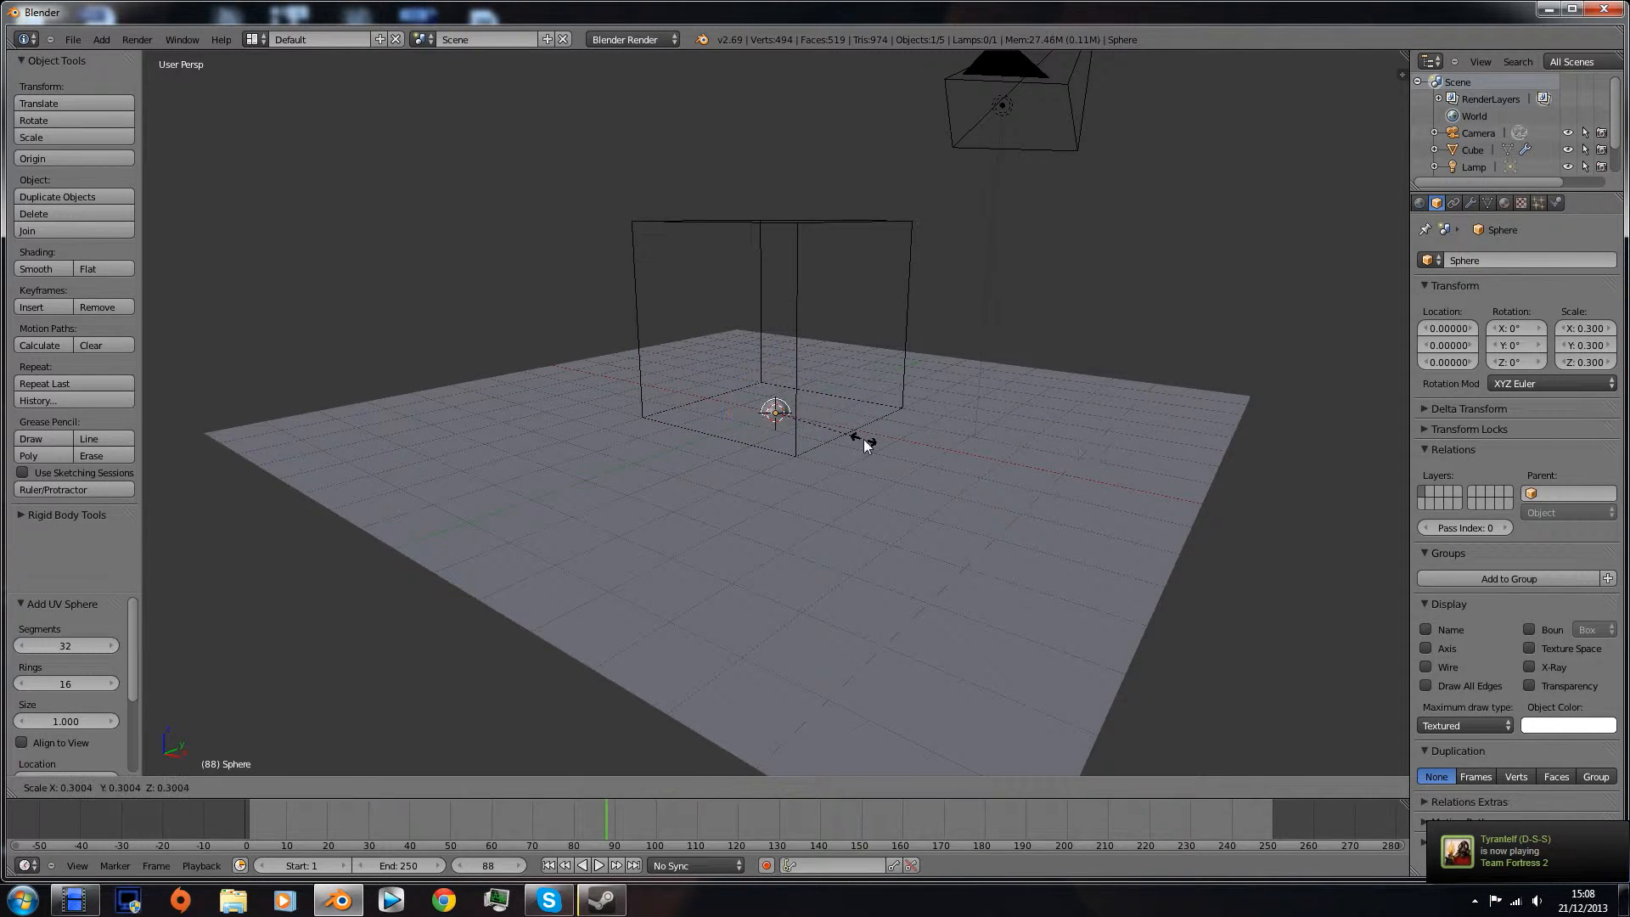
{"action": "left_click", "coordinate": [864, 441]}
- Move the sphere up about 3.6 units along the Z axis, near the top inside the domain cube
{"action": "key", "text": "g"}
{"action": "key", "text": "z"}
{"action": "left_click", "coordinate": [864, 267]}
{"action": "mouse_move", "coordinate": [859, 275]}
{"action": "middle_mouse_down"}
{"action": "mouse_move", "coordinate": [917, 283]}
{"action": "mouse_move", "coordinate": [847, 277]}
{"action": "middle_mouse_up"}
{"action": "scroll", "coordinate": [916, 284], "scroll_direction": "up", "scroll_amount": 2}
{"action": "mouse_move", "coordinate": [826, 174]}
{"action": "middle_mouse_down", "text": "shift"}
{"action": "mouse_move", "coordinate": [809, 294]}
{"action": "mouse_move", "coordinate": [824, 146]}
{"action": "middle_mouse_up", "text": "shift"}
{"action": "middle_click_drag", "start_coordinate": [907, 194], "coordinate": [898, 177]}
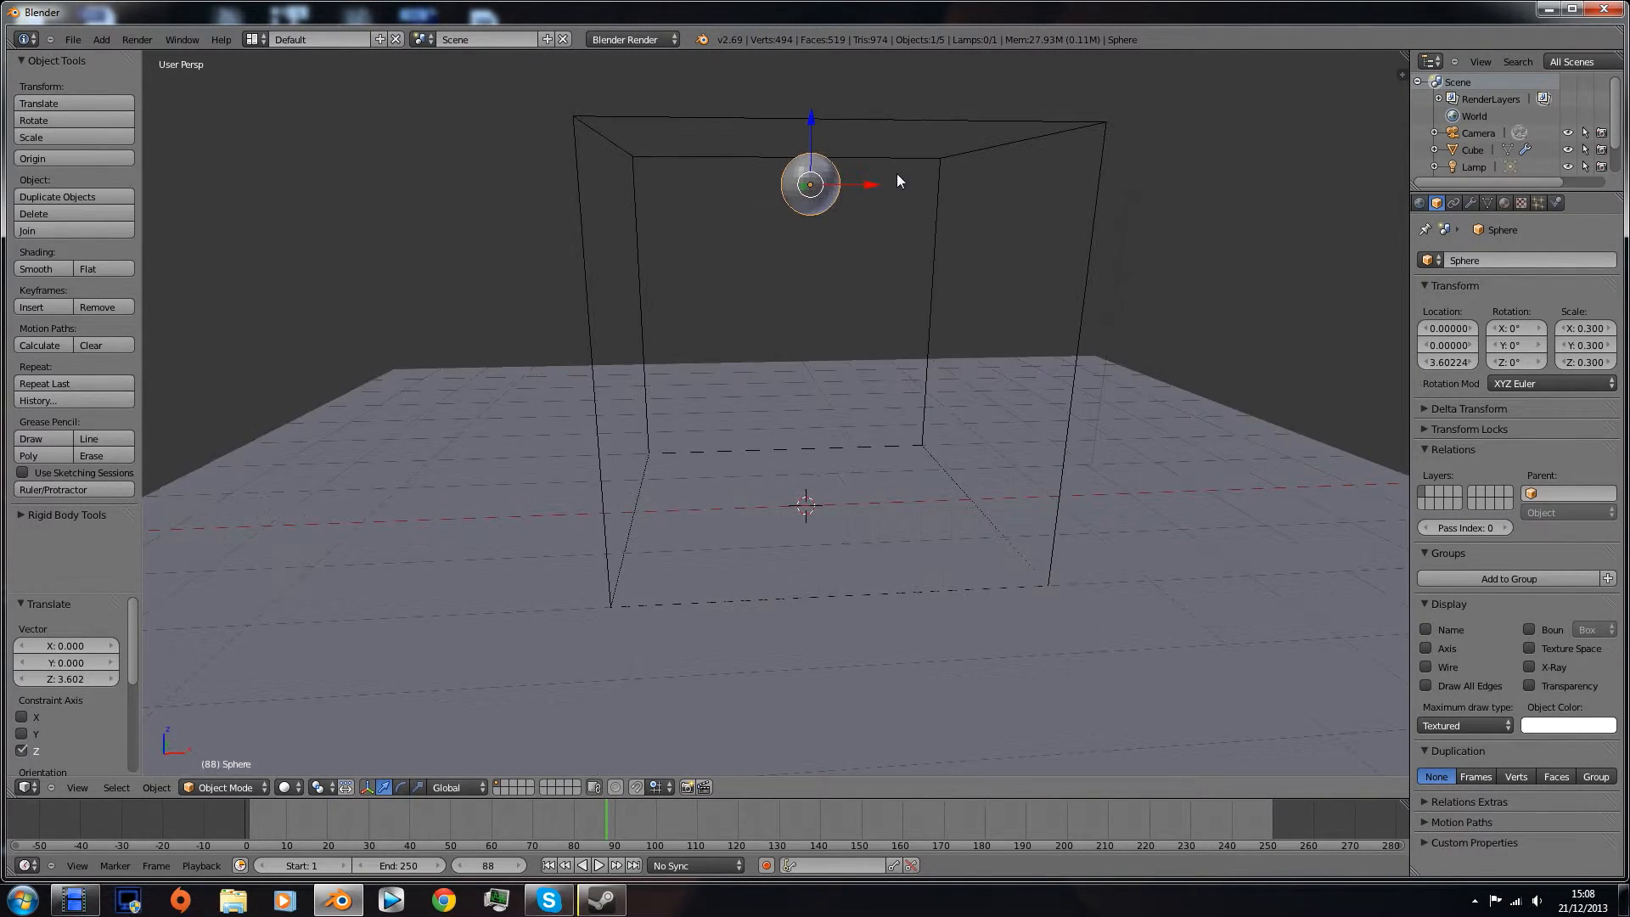
- Scale the sphere down slightly, by a factor of about 0.86
{"action": "left_click", "coordinate": [284, 787]}
{"action": "key", "text": "shift+a"}
{"action": "mouse_move", "coordinate": [674, 440]}
{"action": "key", "text": "s"}
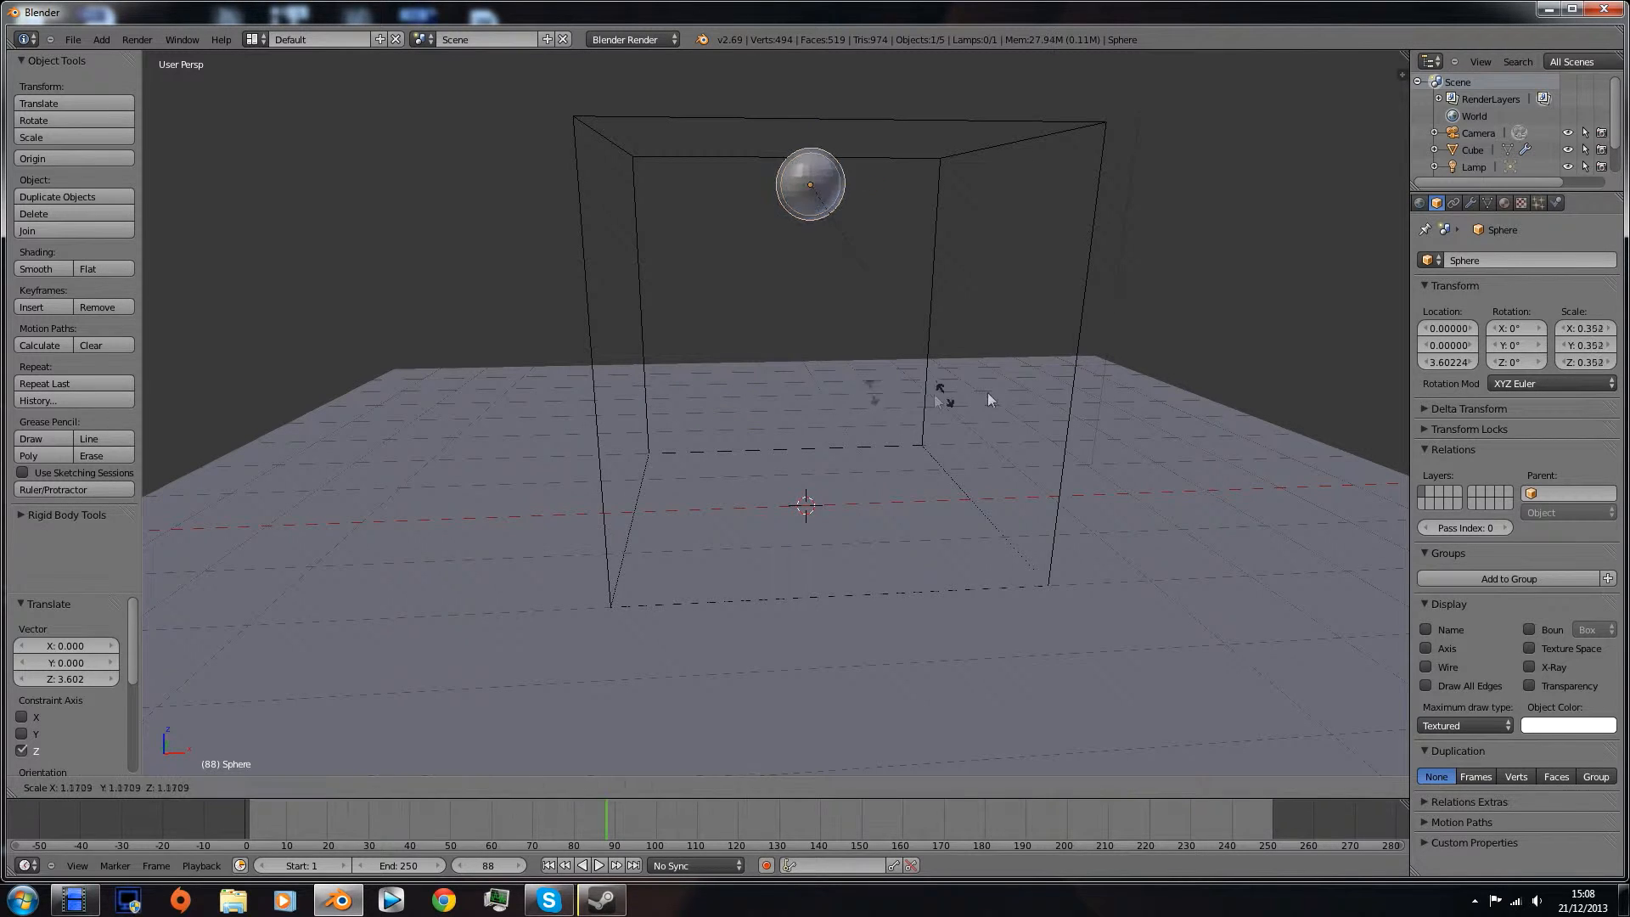
{"action": "left_click", "coordinate": [891, 359]}
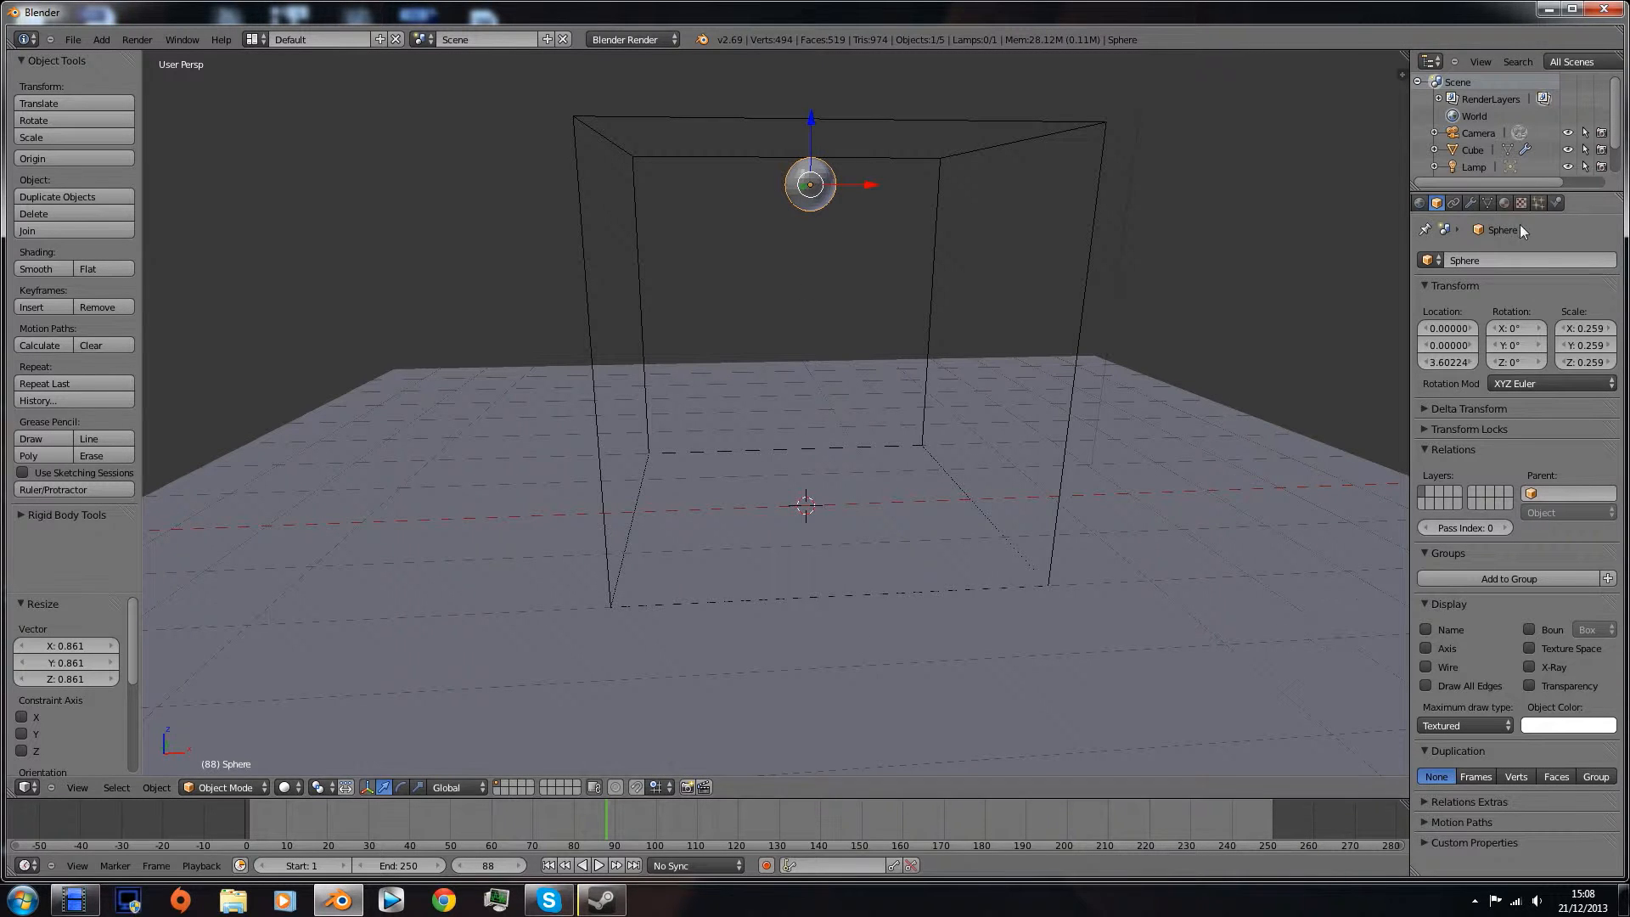
- Enable Fluid physics on the sphere and set its type to Inflow
{"action": "left_click", "coordinate": [1557, 203]}
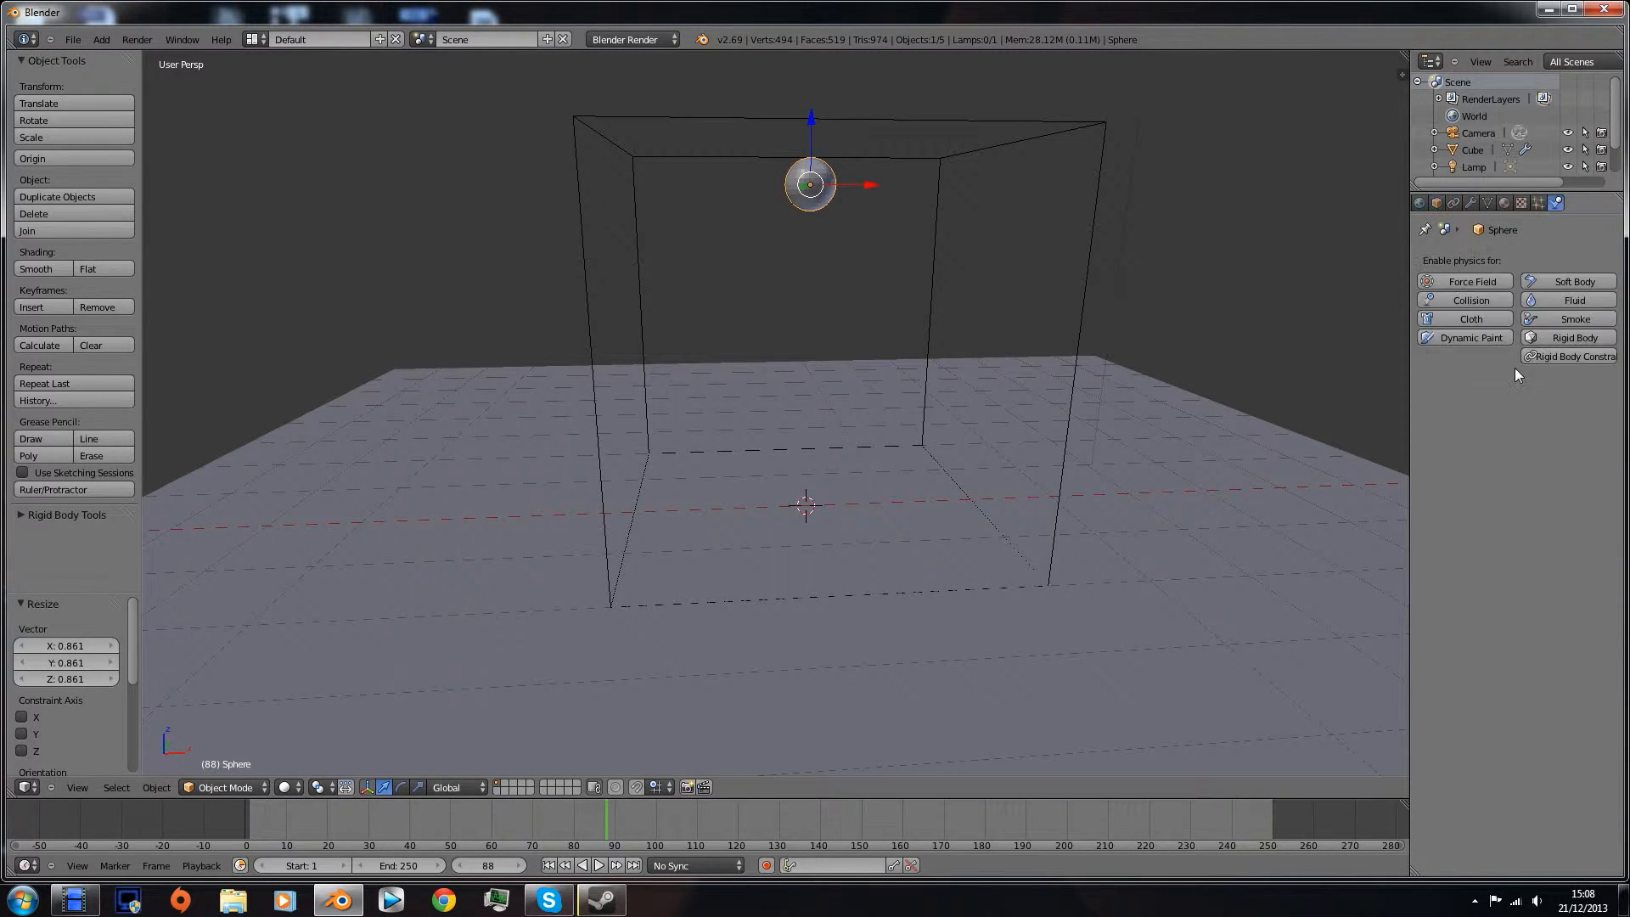
{"action": "left_click", "coordinate": [1558, 301]}
{"action": "left_click", "coordinate": [1537, 413]}
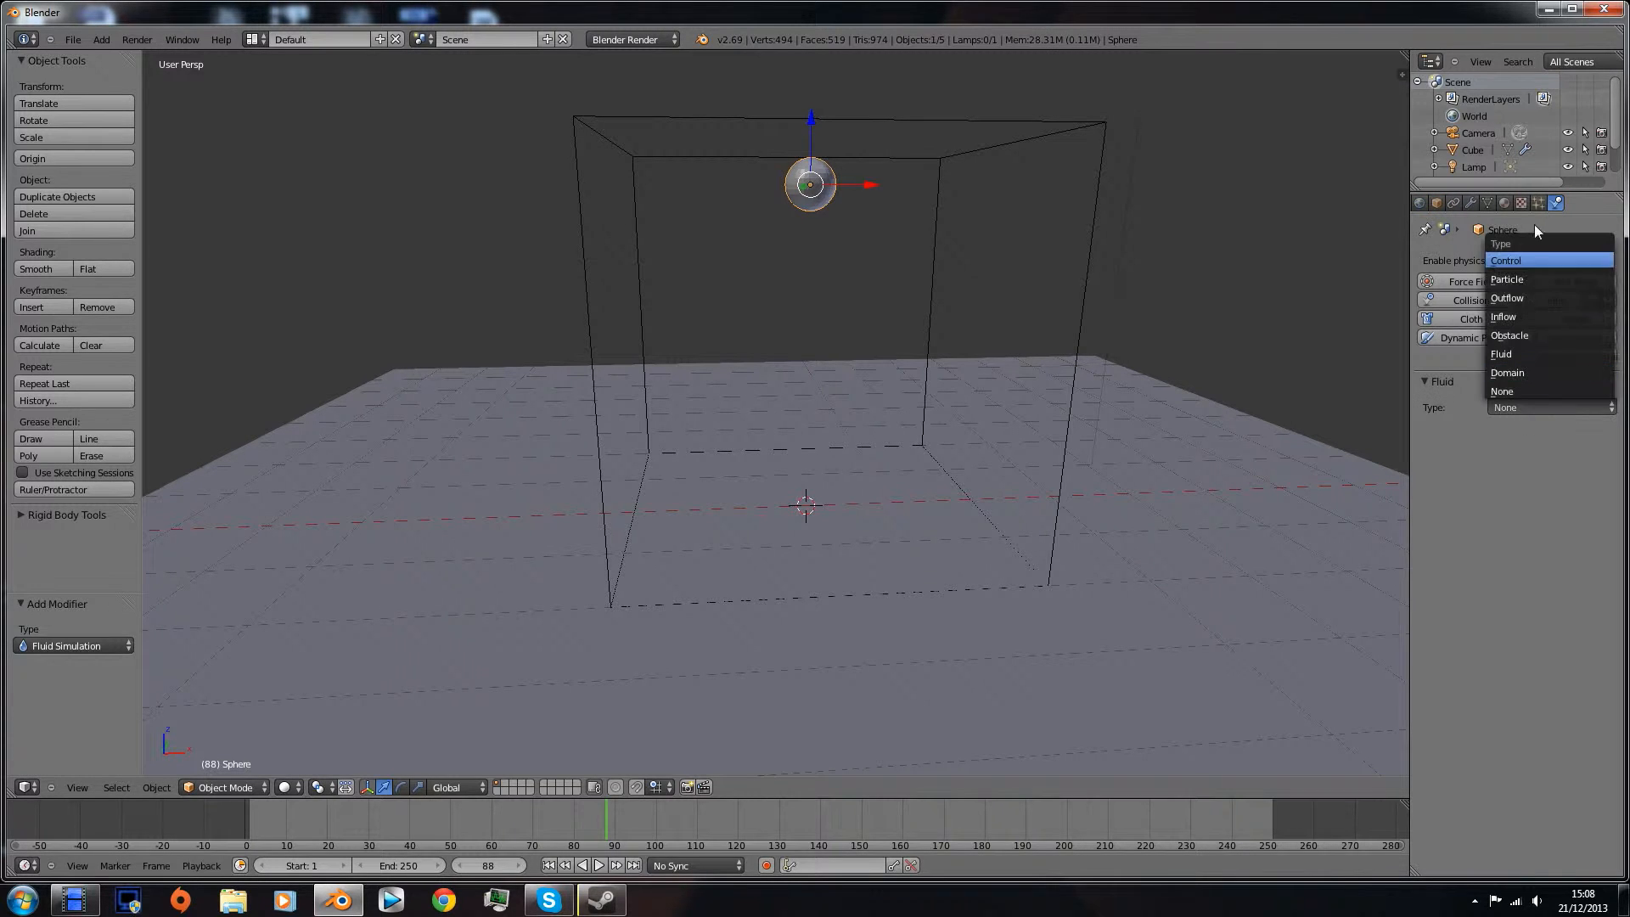
{"action": "left_click", "coordinate": [1535, 318]}
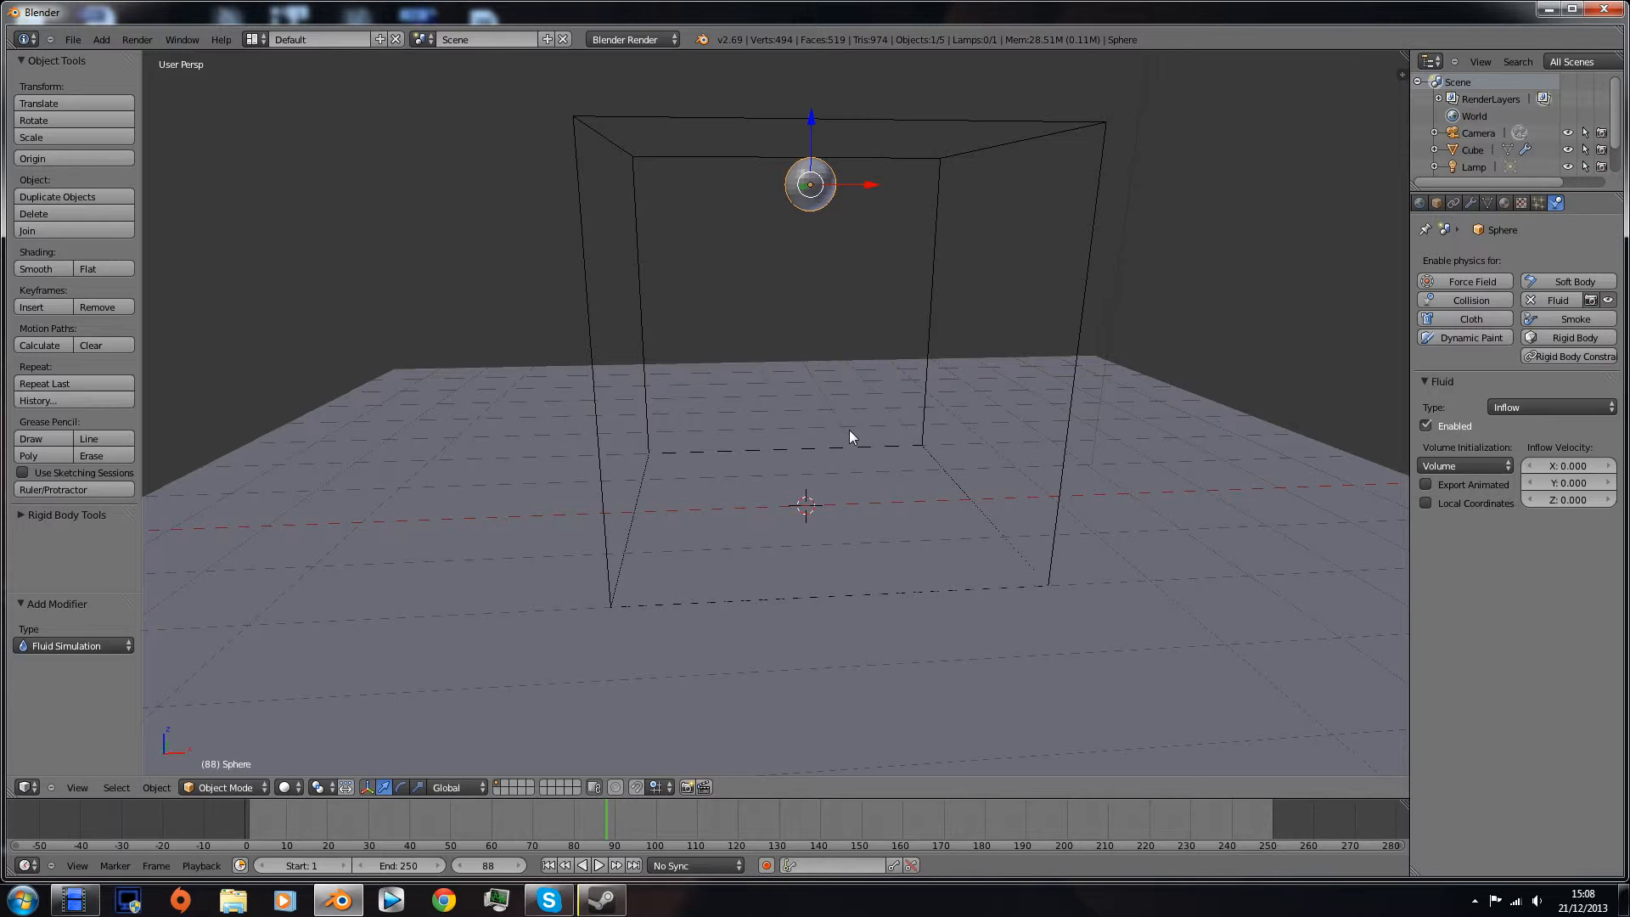
- Bake the fluid simulation from the domain cube and scrub the timeline to frame 58 to check it
{"action": "right_click", "coordinate": [964, 153]}
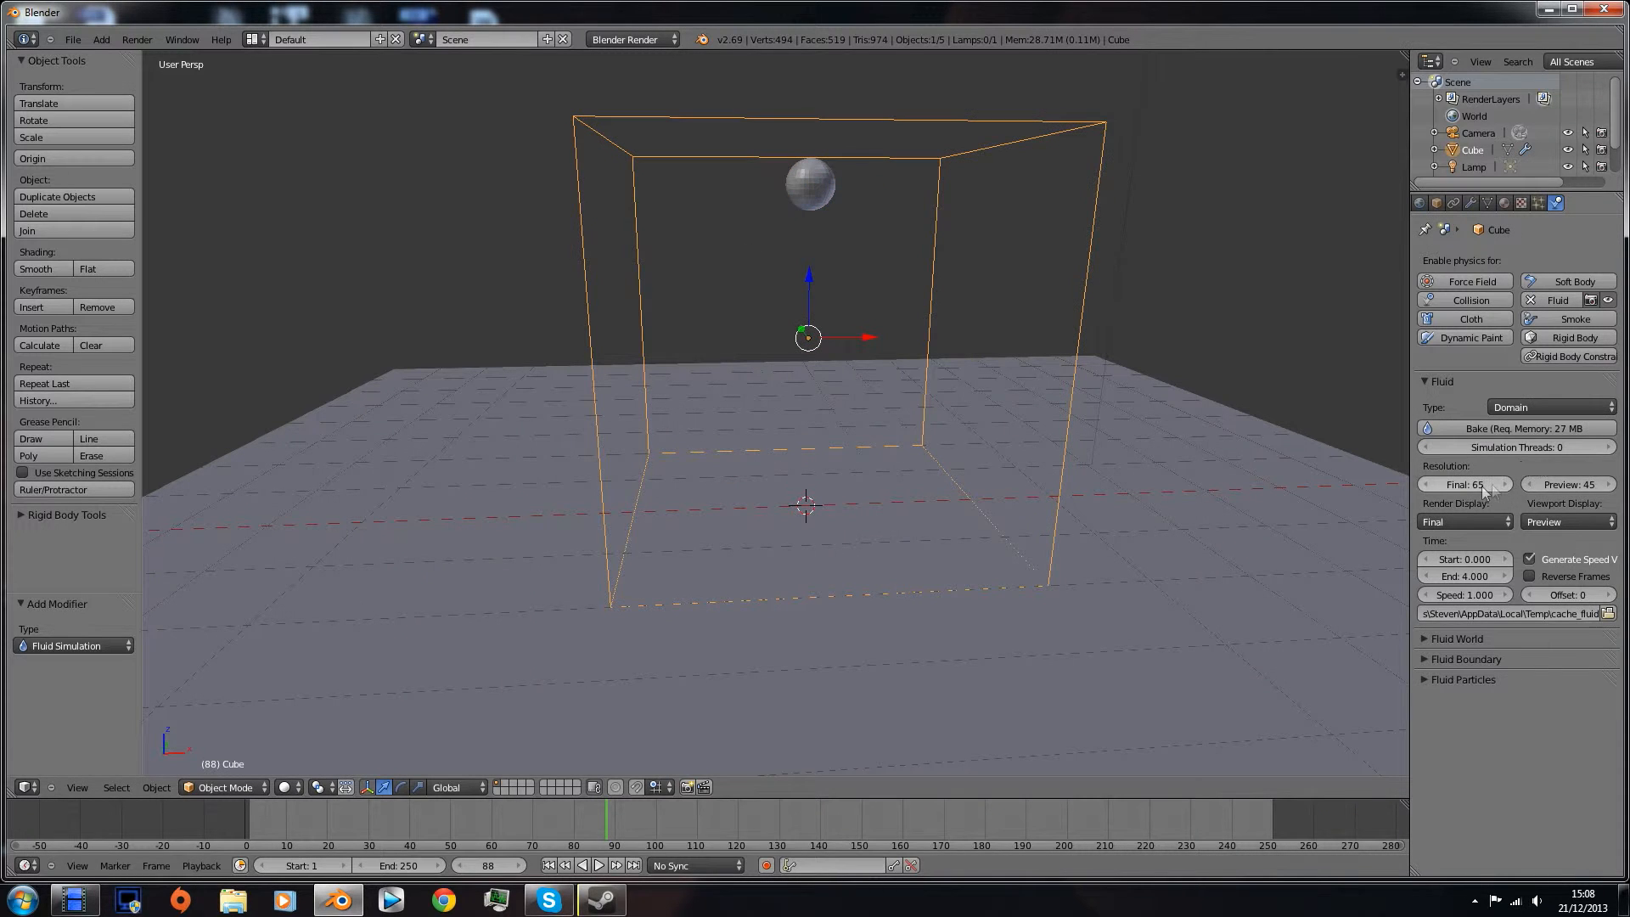
{"action": "left_click", "coordinate": [1535, 429]}
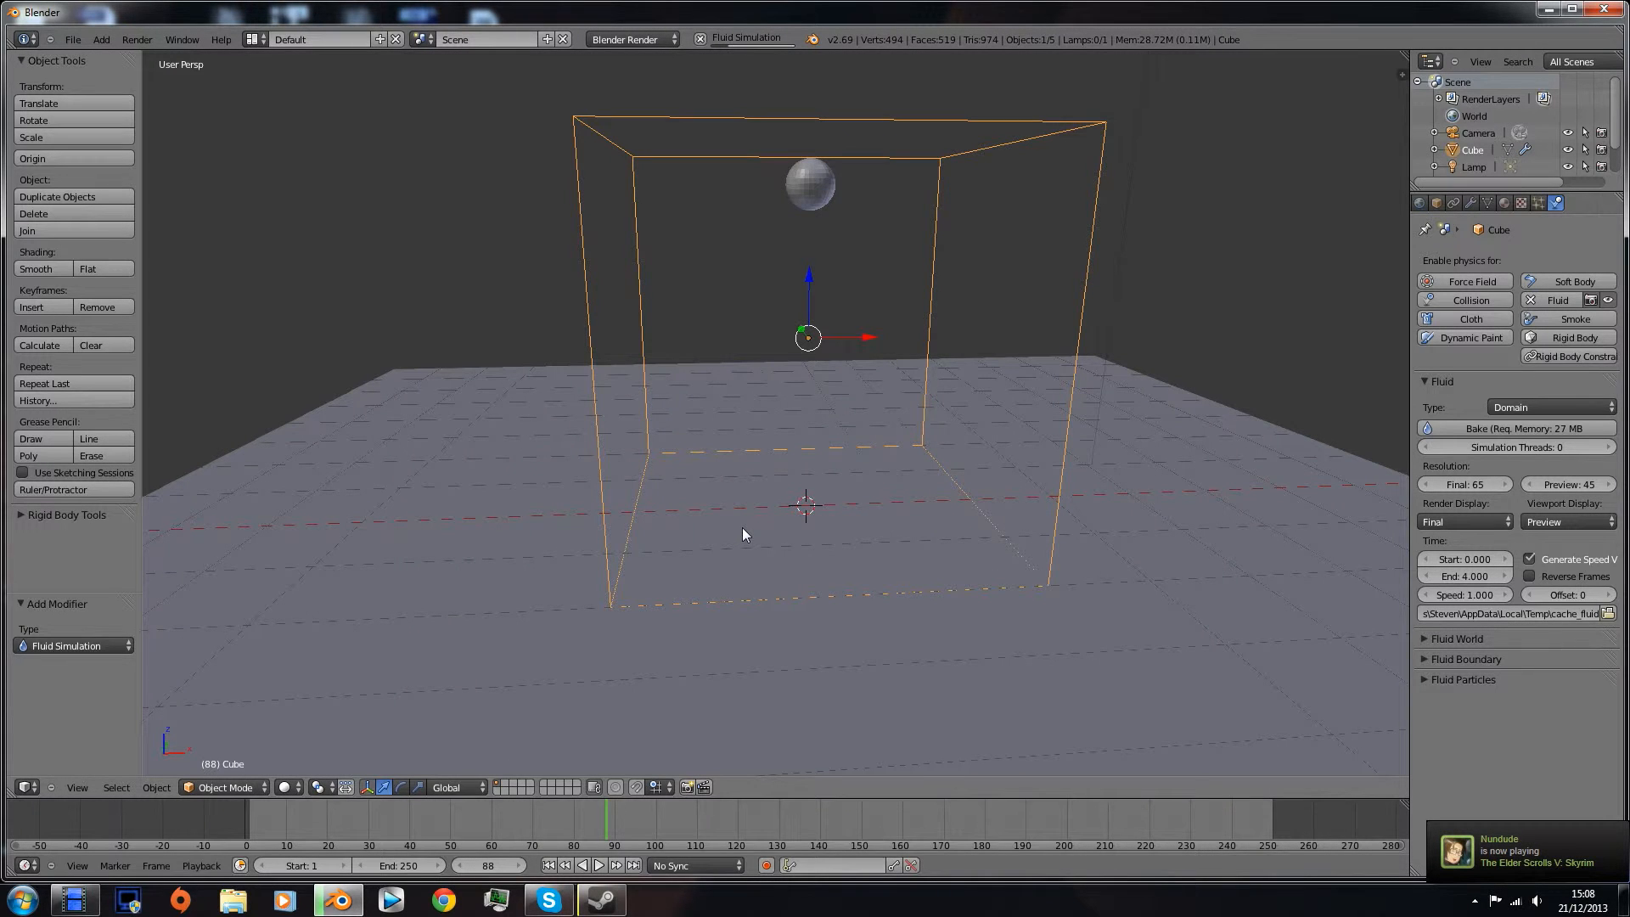
{"action": "left_click_drag", "start_coordinate": [307, 834], "coordinate": [485, 838]}
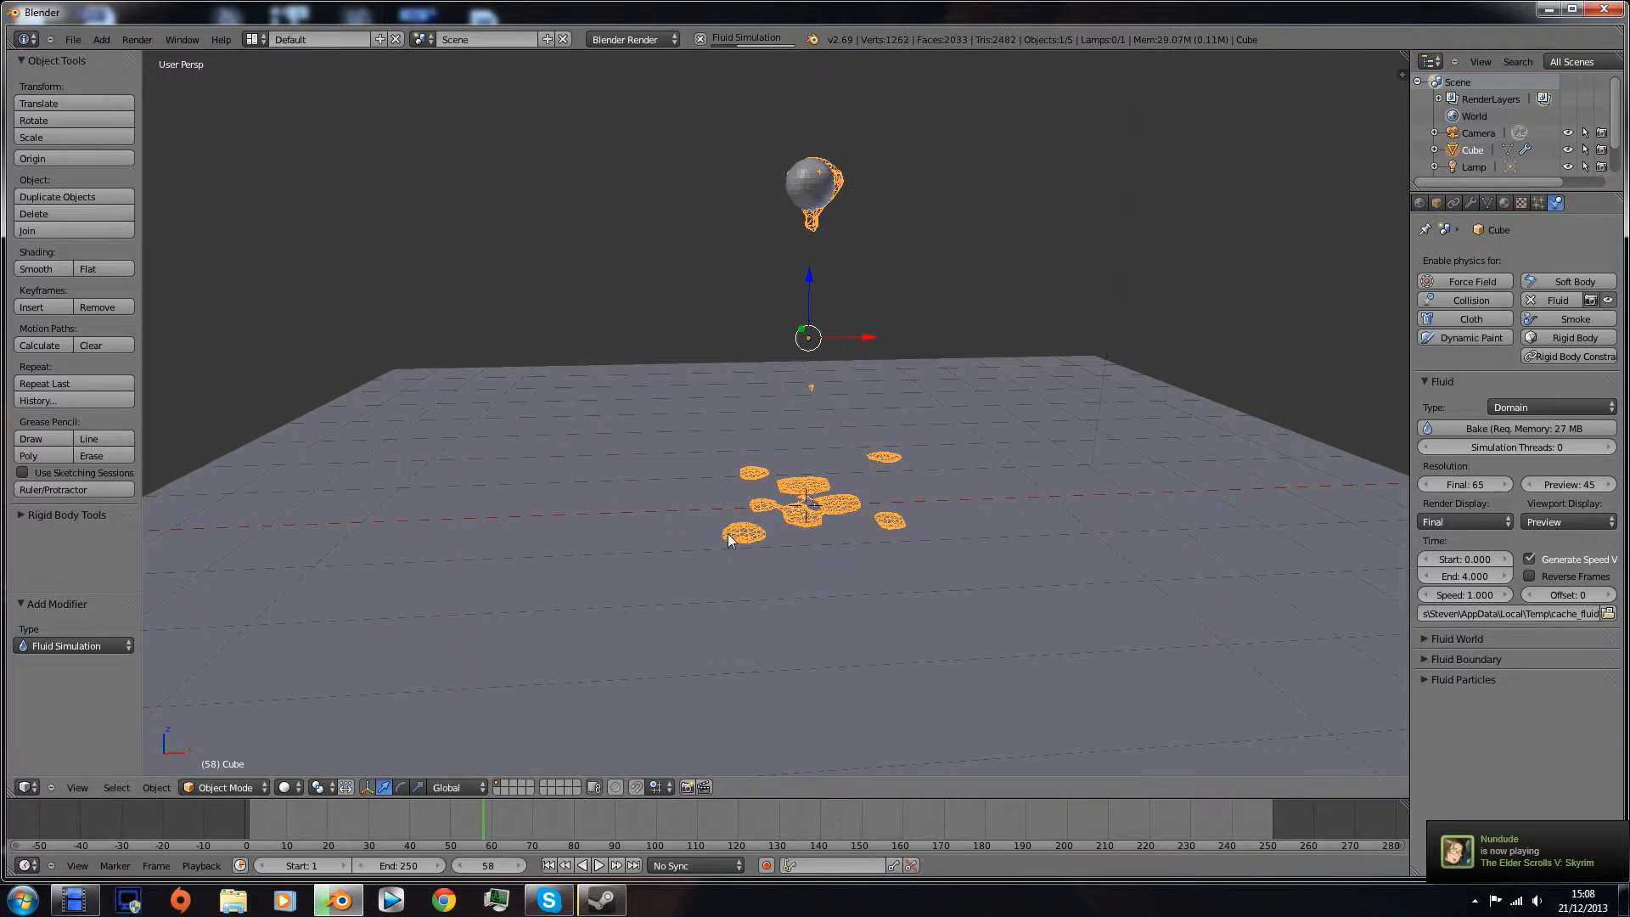
- Set the domain's preview resolution to 65 and bake the fluid simulation again
{"action": "left_click", "coordinate": [1570, 484]}
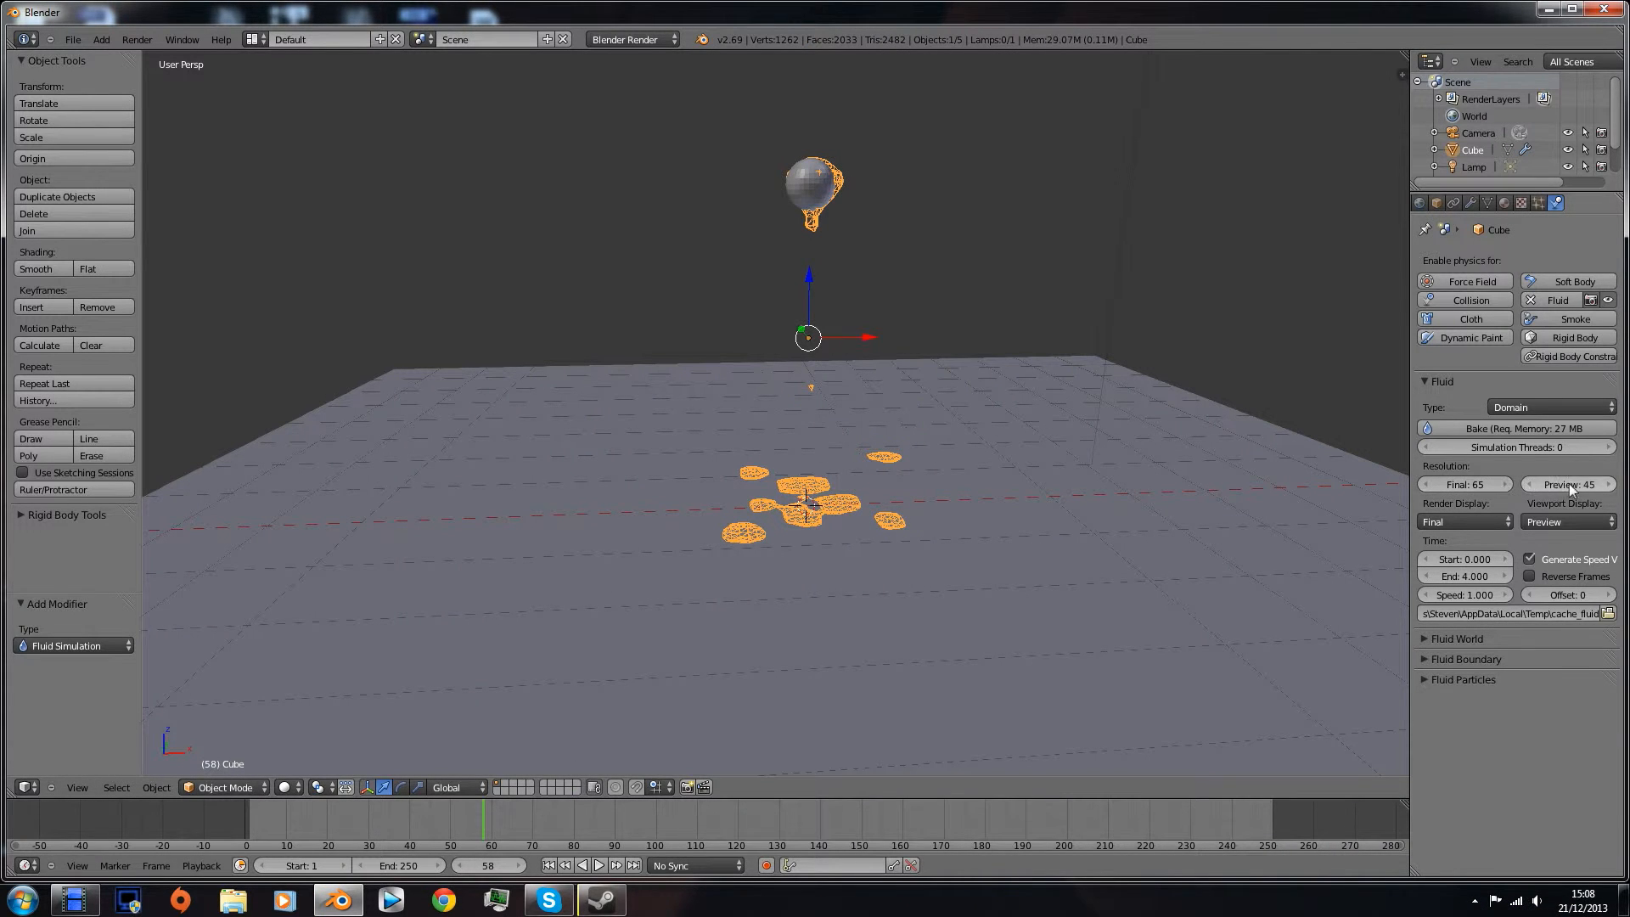
{"action": "type", "text": "65"}
{"action": "key", "text": "Return"}
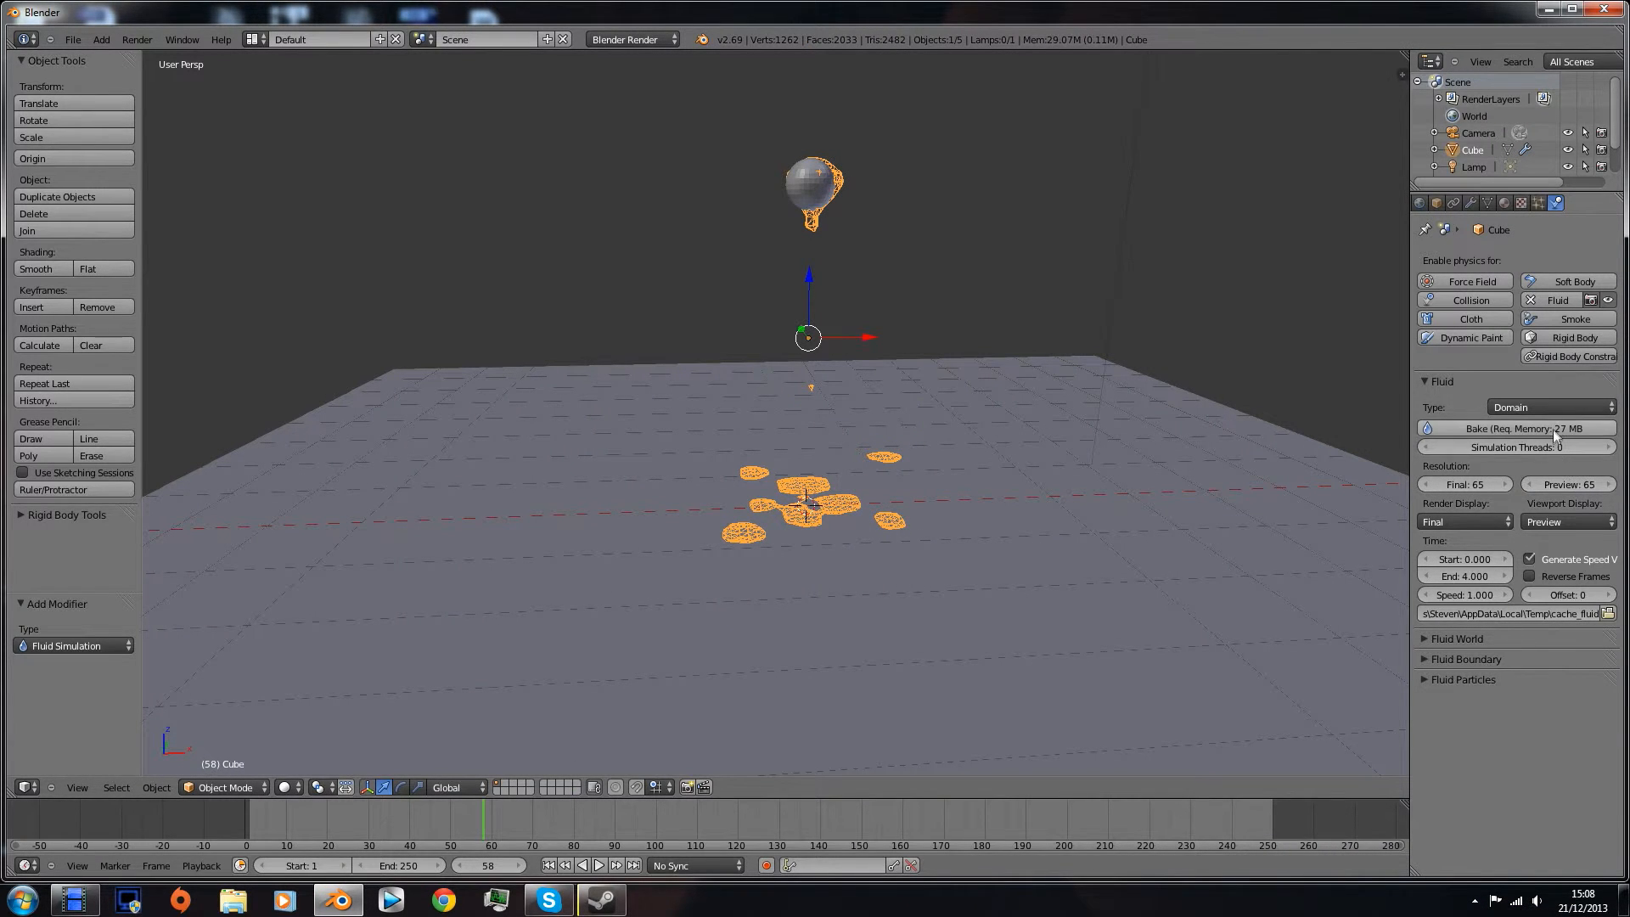
{"action": "left_click", "coordinate": [1499, 428]}
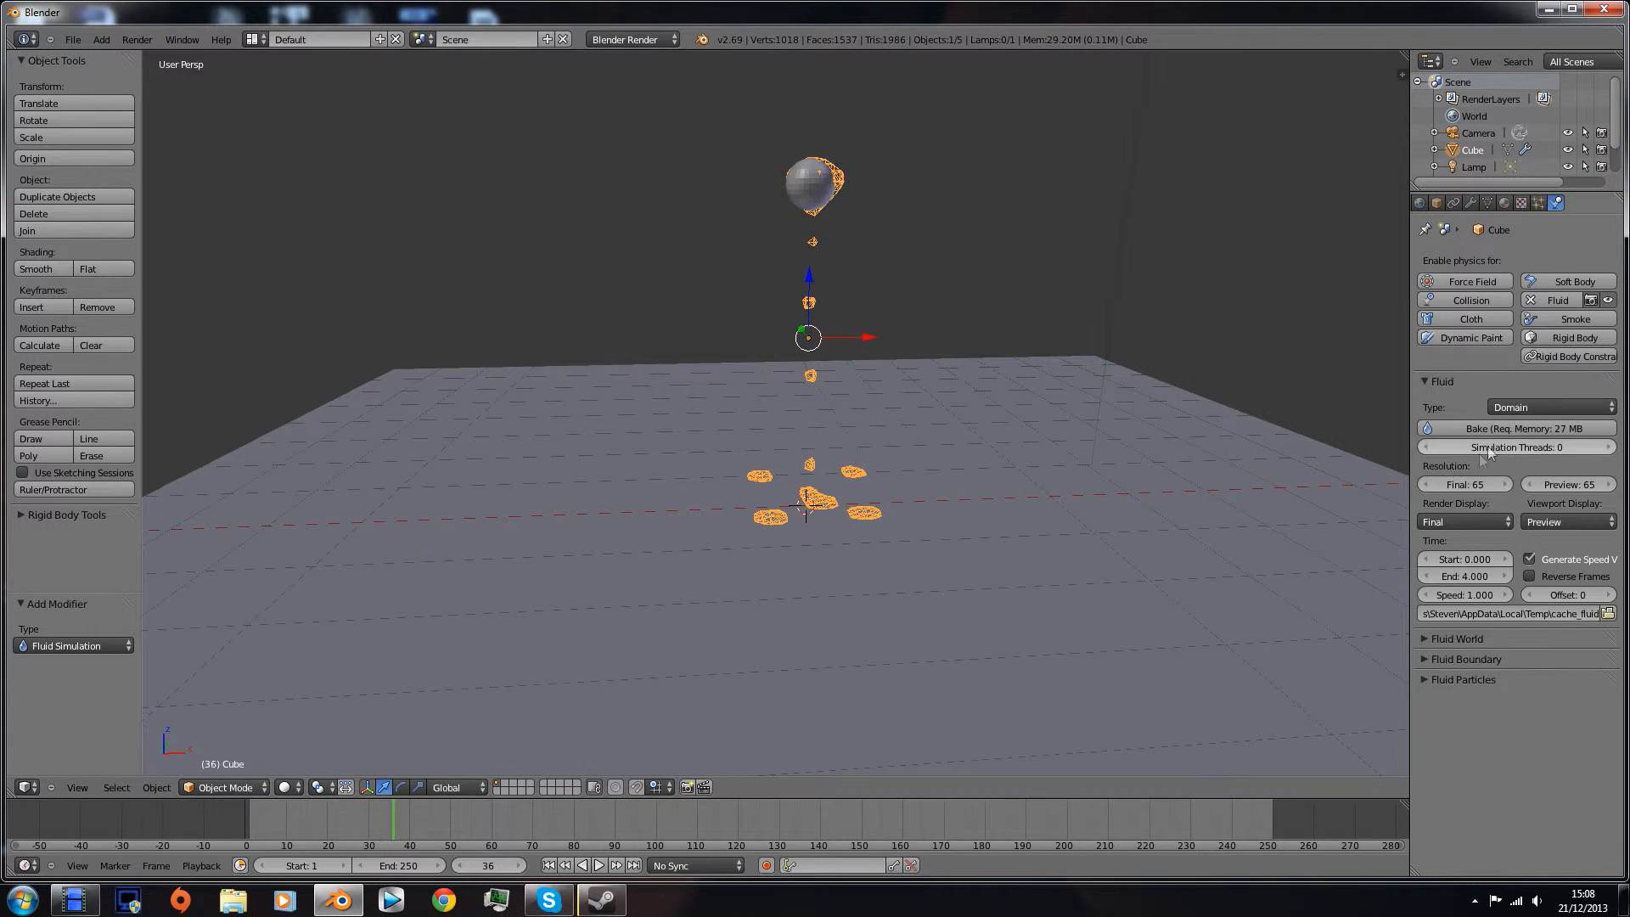
- Scrub the timeline forward to frame 109 to examine the new bake, and return to frame 0
{"action": "left_click", "coordinate": [282, 830]}
{"action": "left_click_drag", "start_coordinate": [282, 828], "coordinate": [693, 852]}
{"action": "scroll", "coordinate": [415, 838], "scroll_direction": "down", "scroll_amount": 1, "text": "ctrl"}
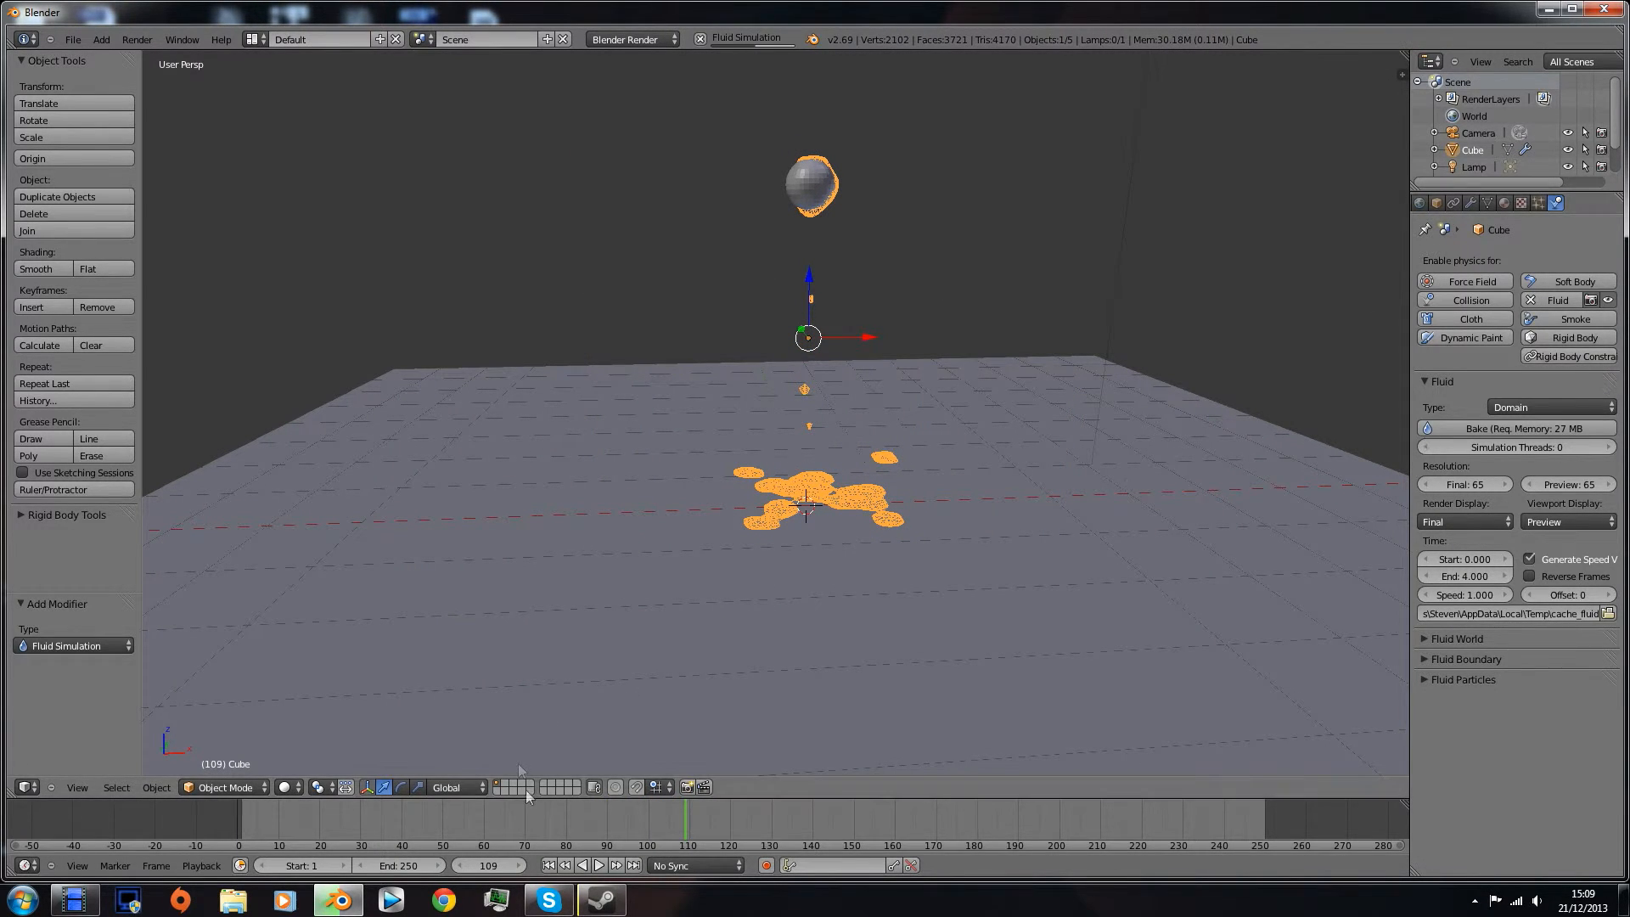
{"action": "left_click_drag", "start_coordinate": [285, 836], "coordinate": [191, 770]}
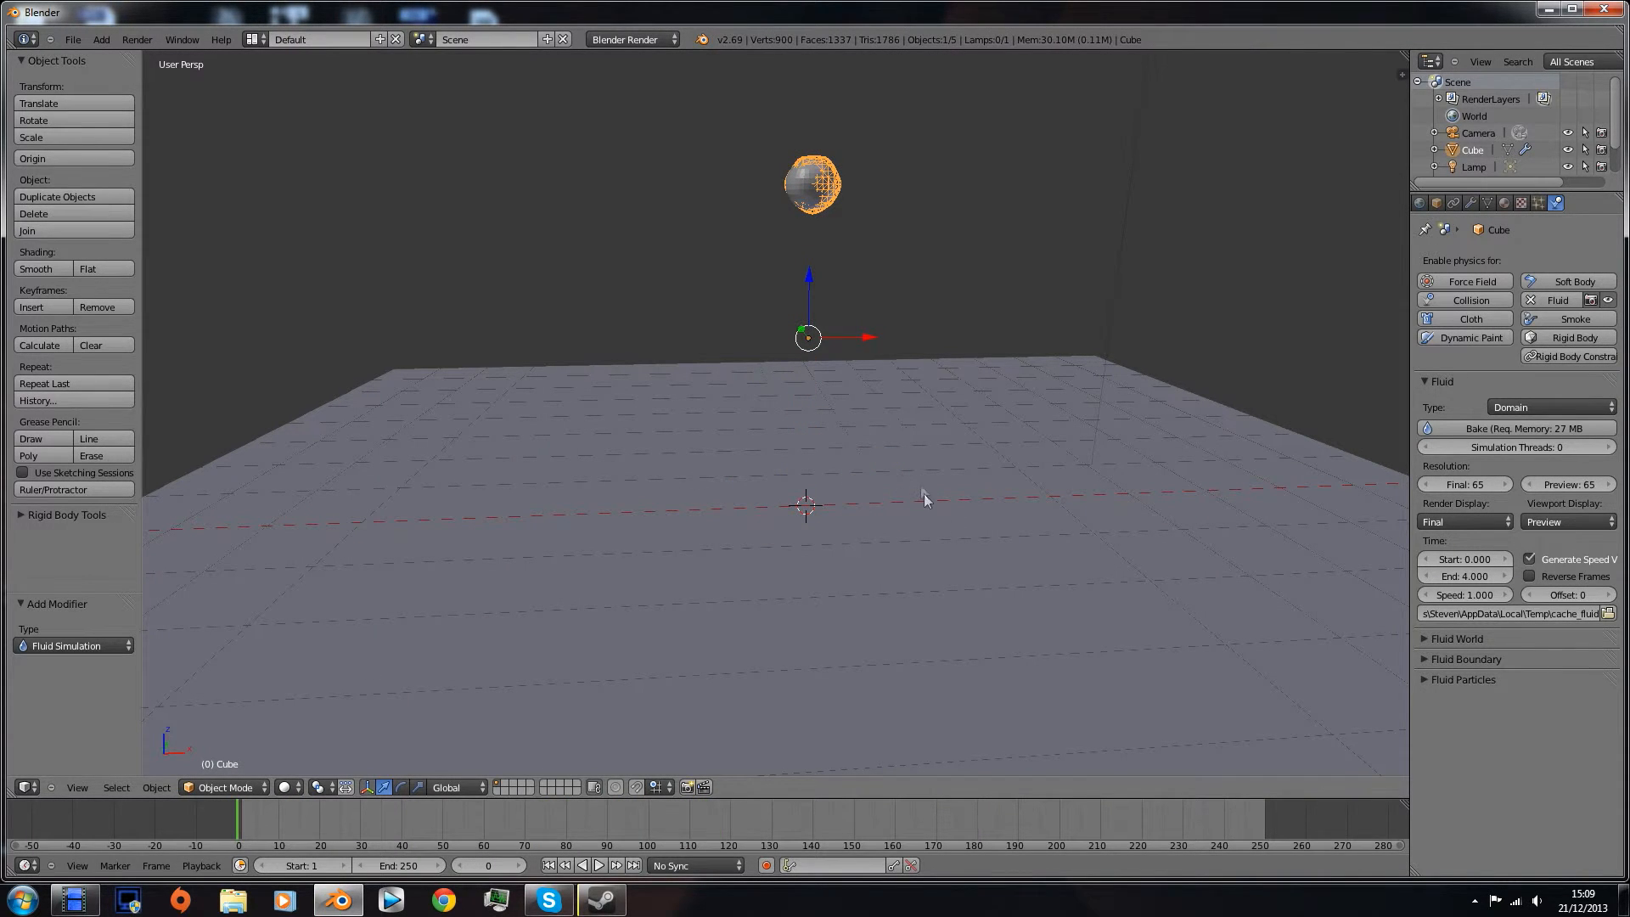
{"action": "right_click", "coordinate": [807, 193]}
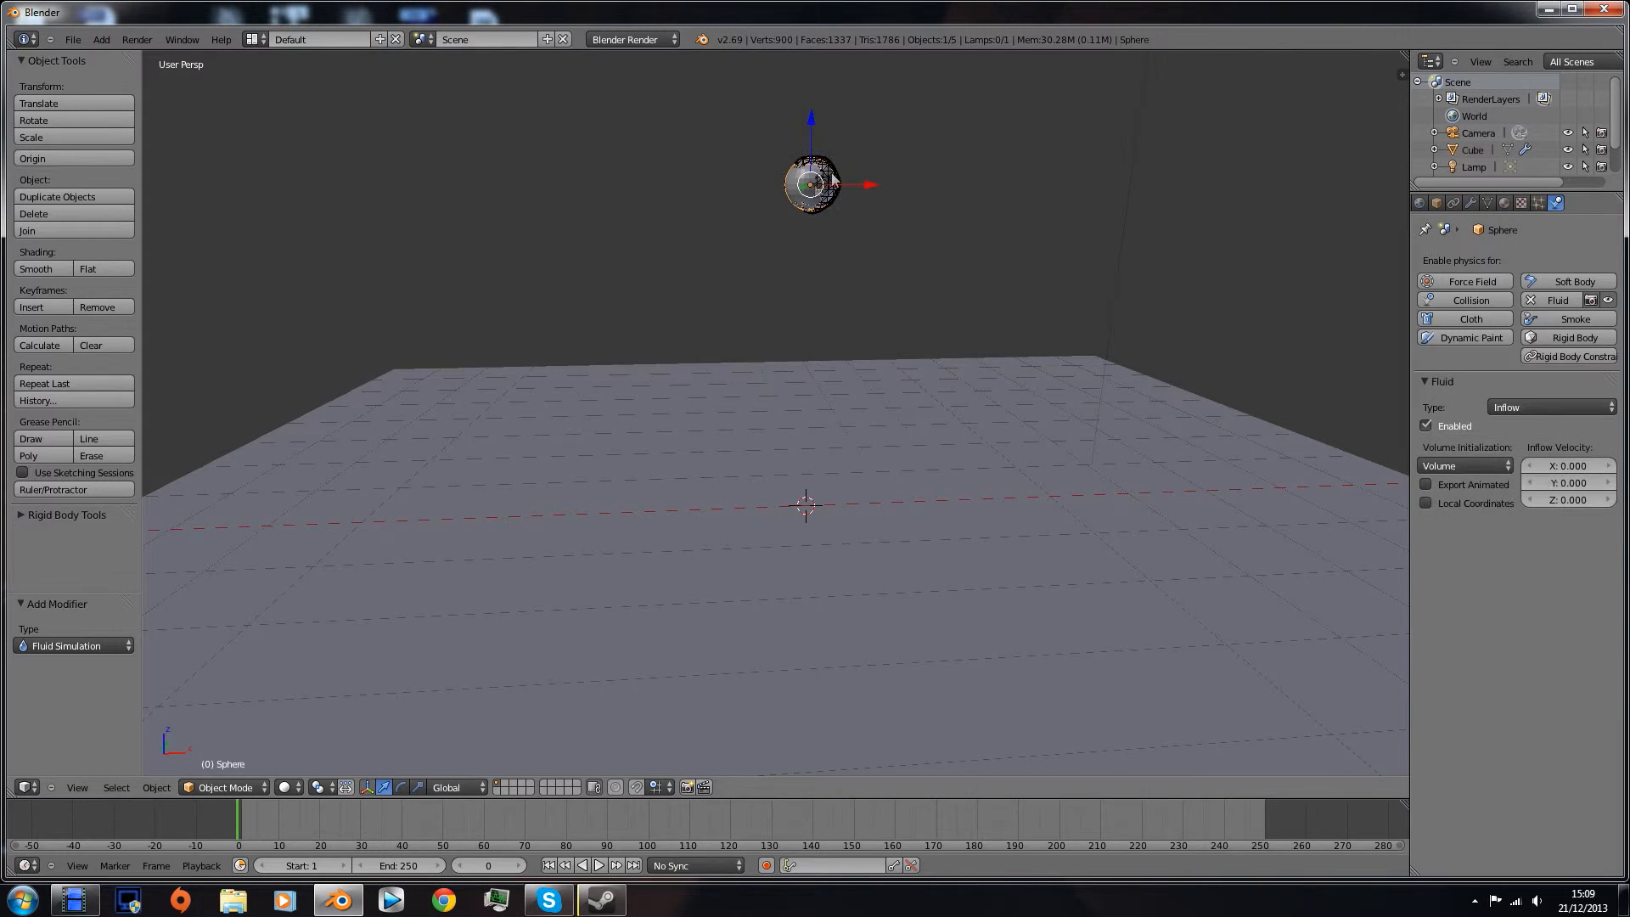
{"action": "key", "text": "g"}
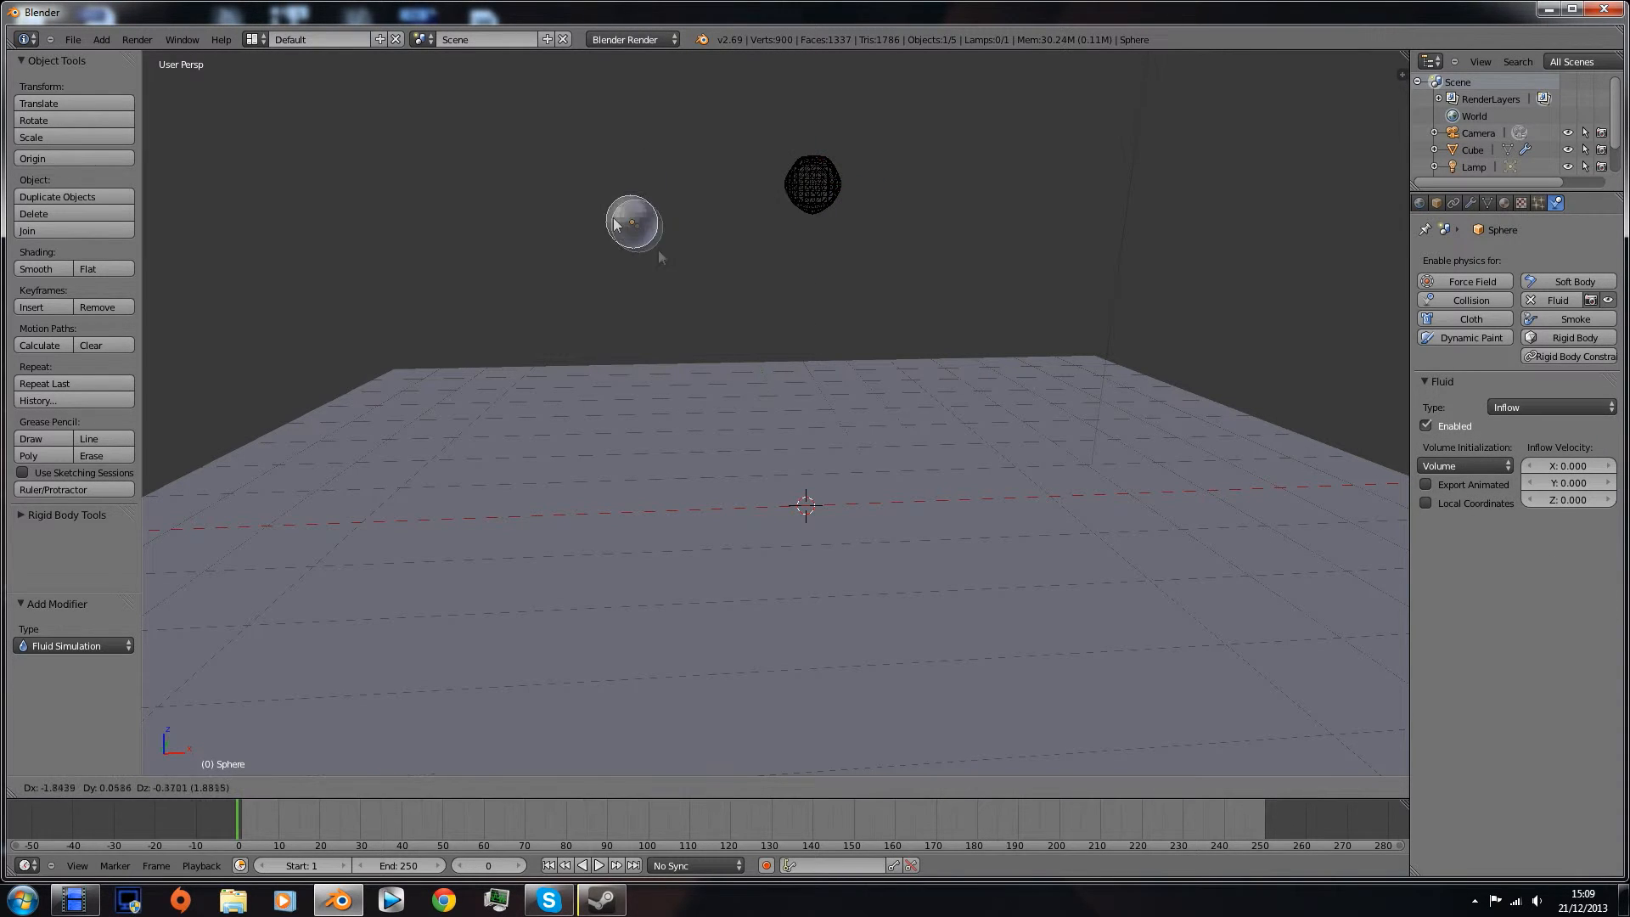
{"action": "right_click", "coordinate": [548, 261]}
{"action": "right_click", "coordinate": [822, 202]}
{"action": "key", "text": "g"}
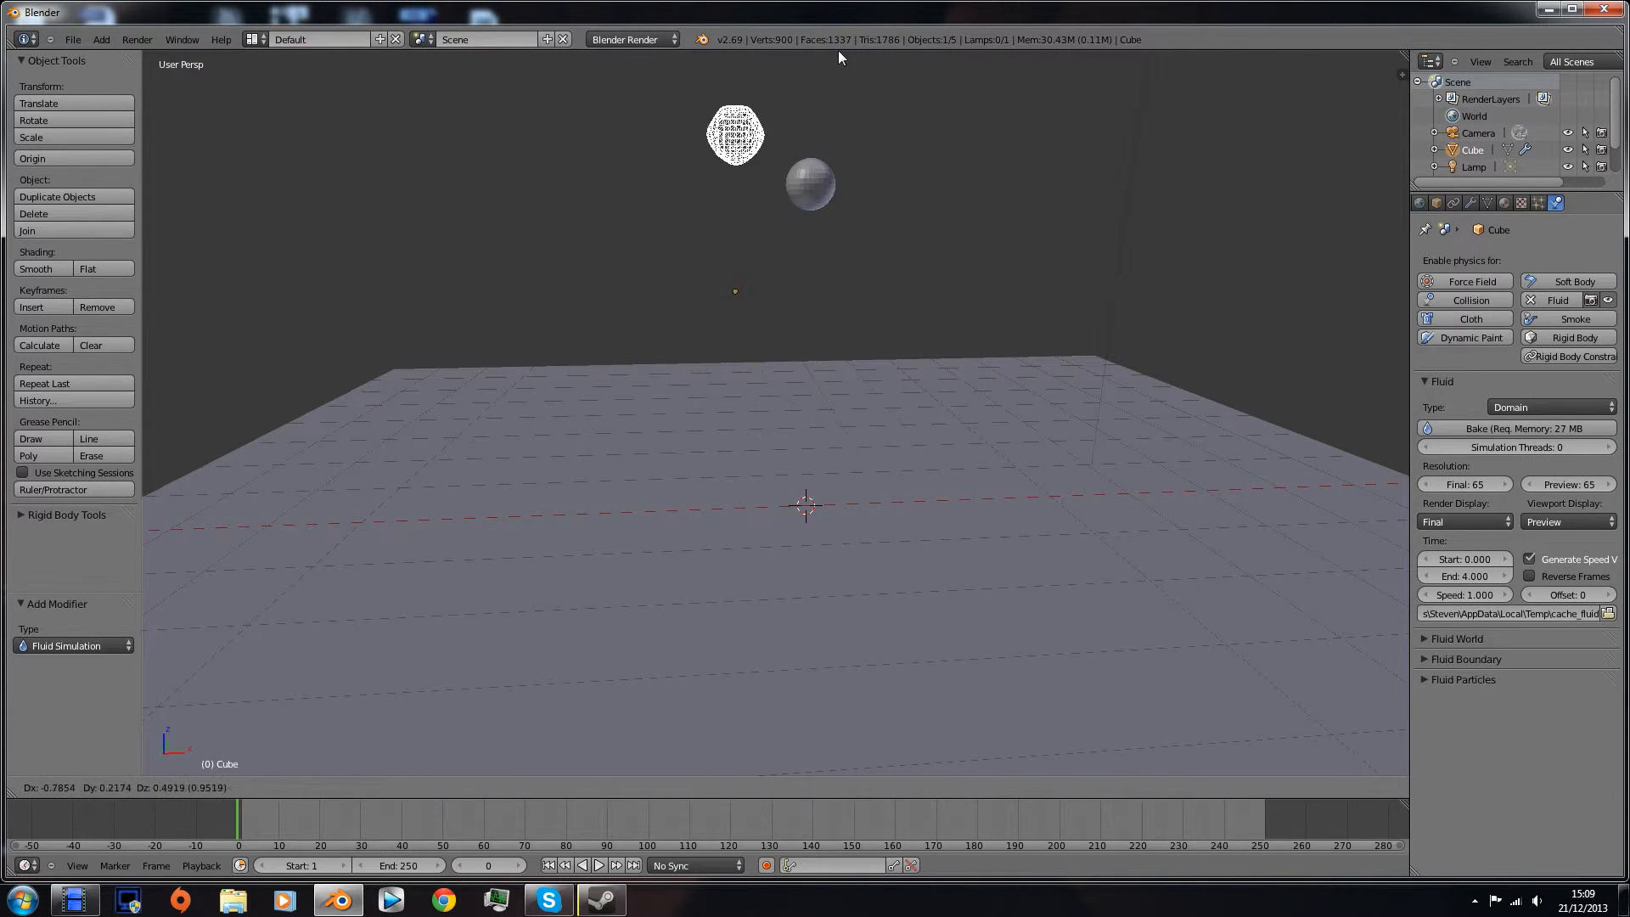
{"action": "right_click", "coordinate": [848, 118]}
{"action": "right_click", "coordinate": [824, 180]}
{"action": "key", "text": "g"}
{"action": "right_click", "coordinate": [735, 211]}
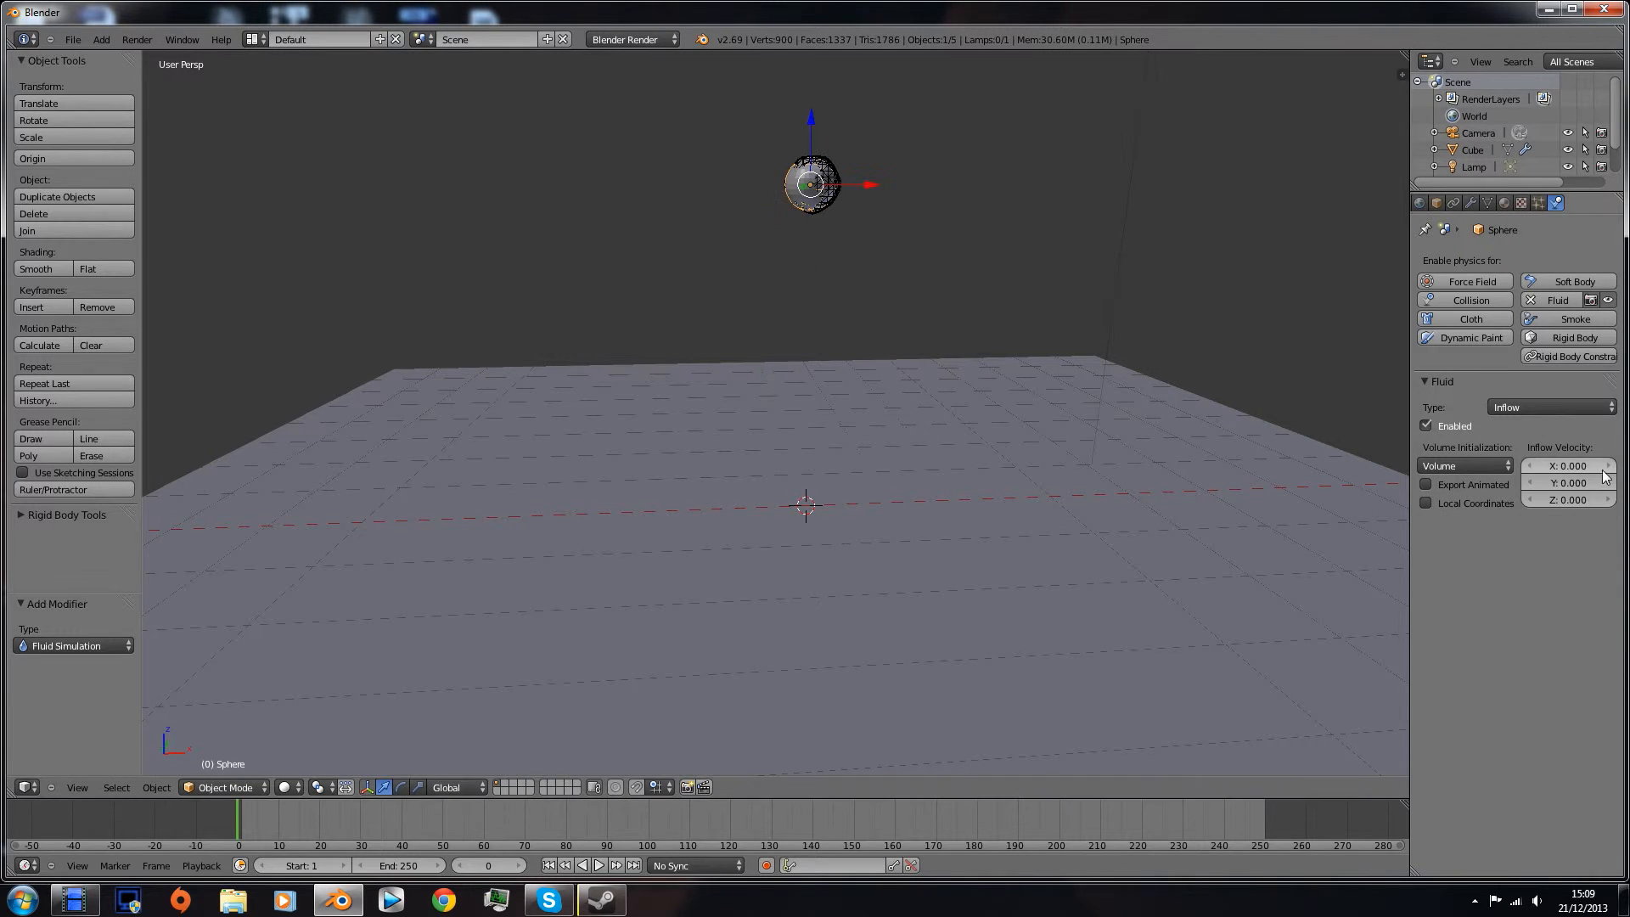
{"action": "key", "text": "g"}
{"action": "key", "text": "z"}
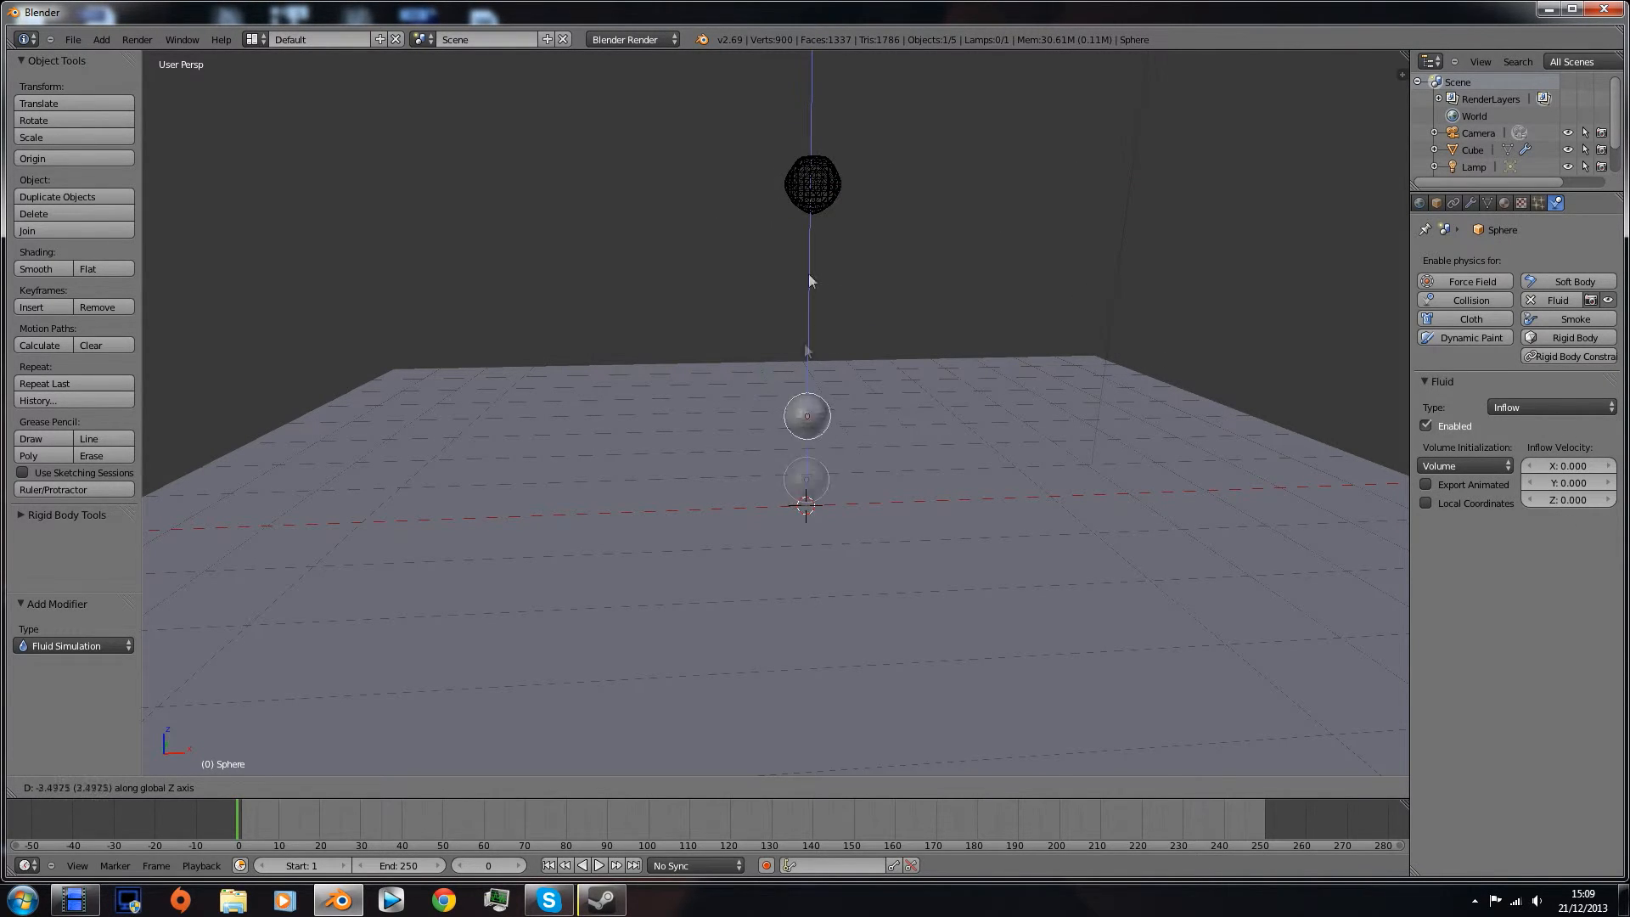
{"action": "right_click", "coordinate": [807, 495]}
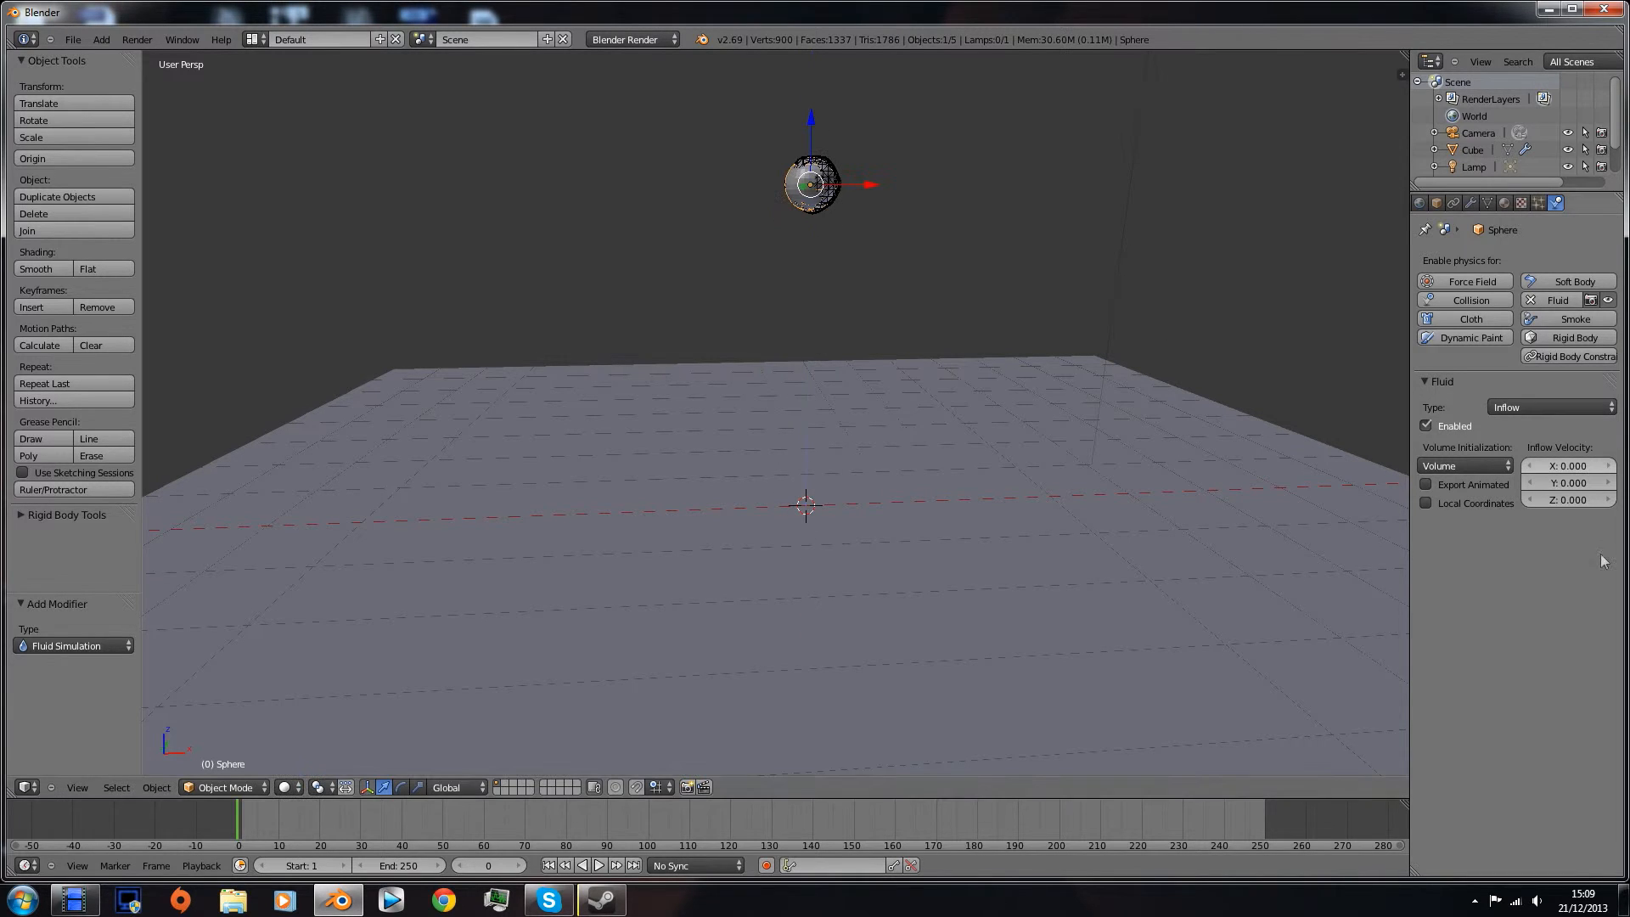
- Set the inflow sphere's Z inflow velocity to -0.5
{"action": "left_click", "coordinate": [1569, 500]}
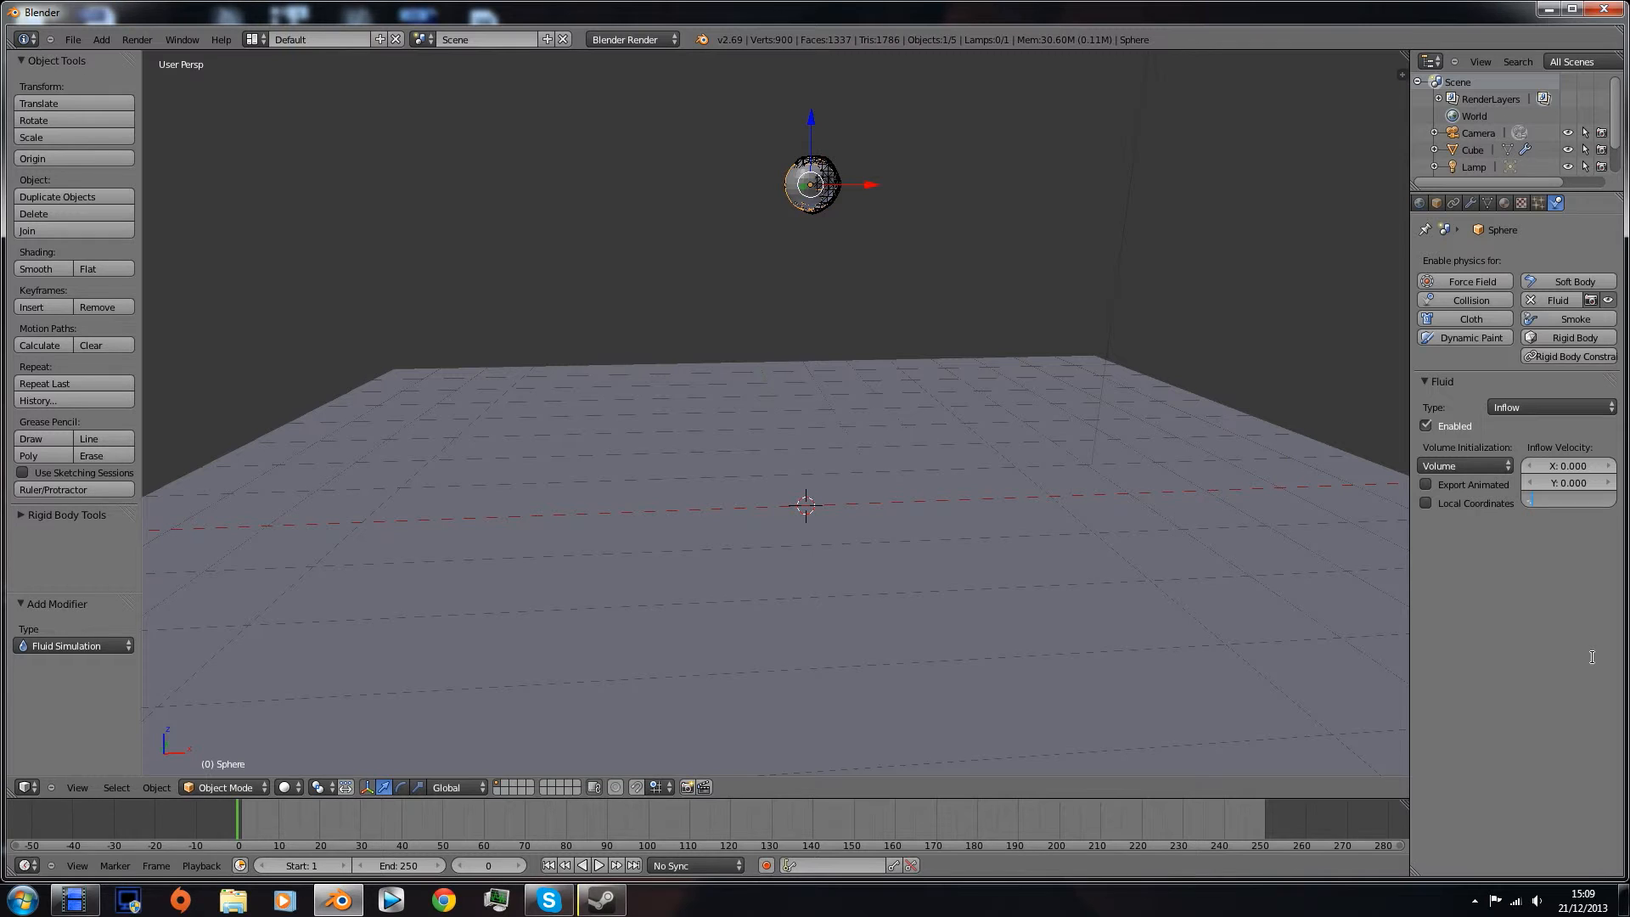
{"action": "type", "text": "-0.5"}
{"action": "key", "text": "Return"}
- Bake the fluid again from the domain cube and scrub to frames 47 and 22 to check the stream
{"action": "right_click", "coordinate": [832, 149]}
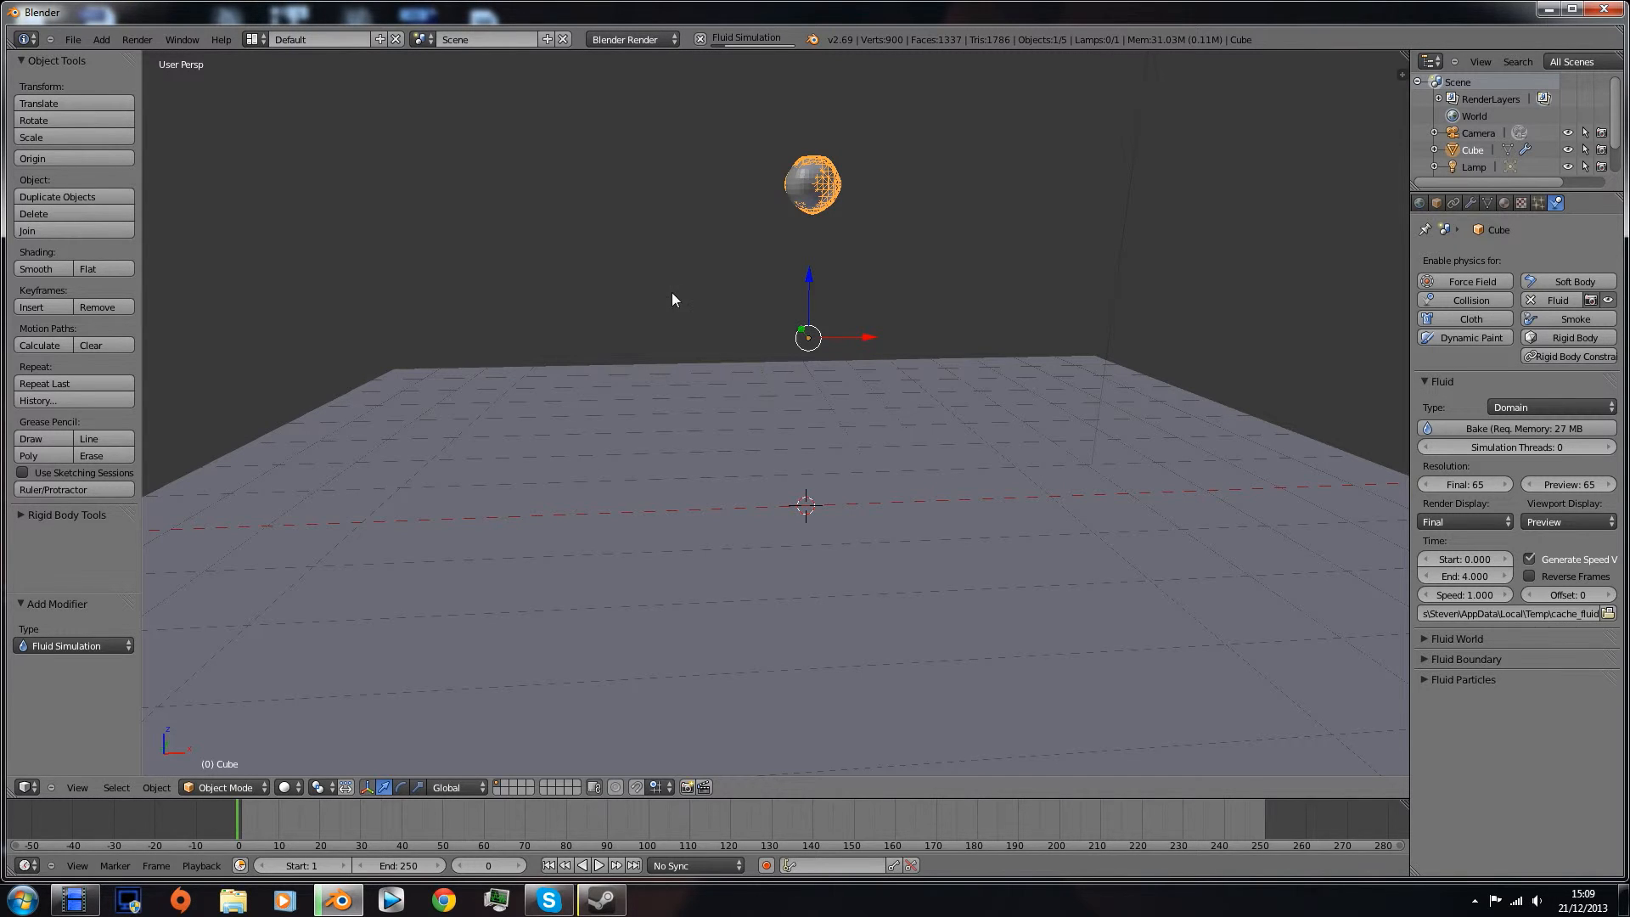
{"action": "left_click_drag", "start_coordinate": [253, 822], "coordinate": [431, 808]}
{"action": "middle_click_drag", "start_coordinate": [501, 475], "coordinate": [1074, 522]}
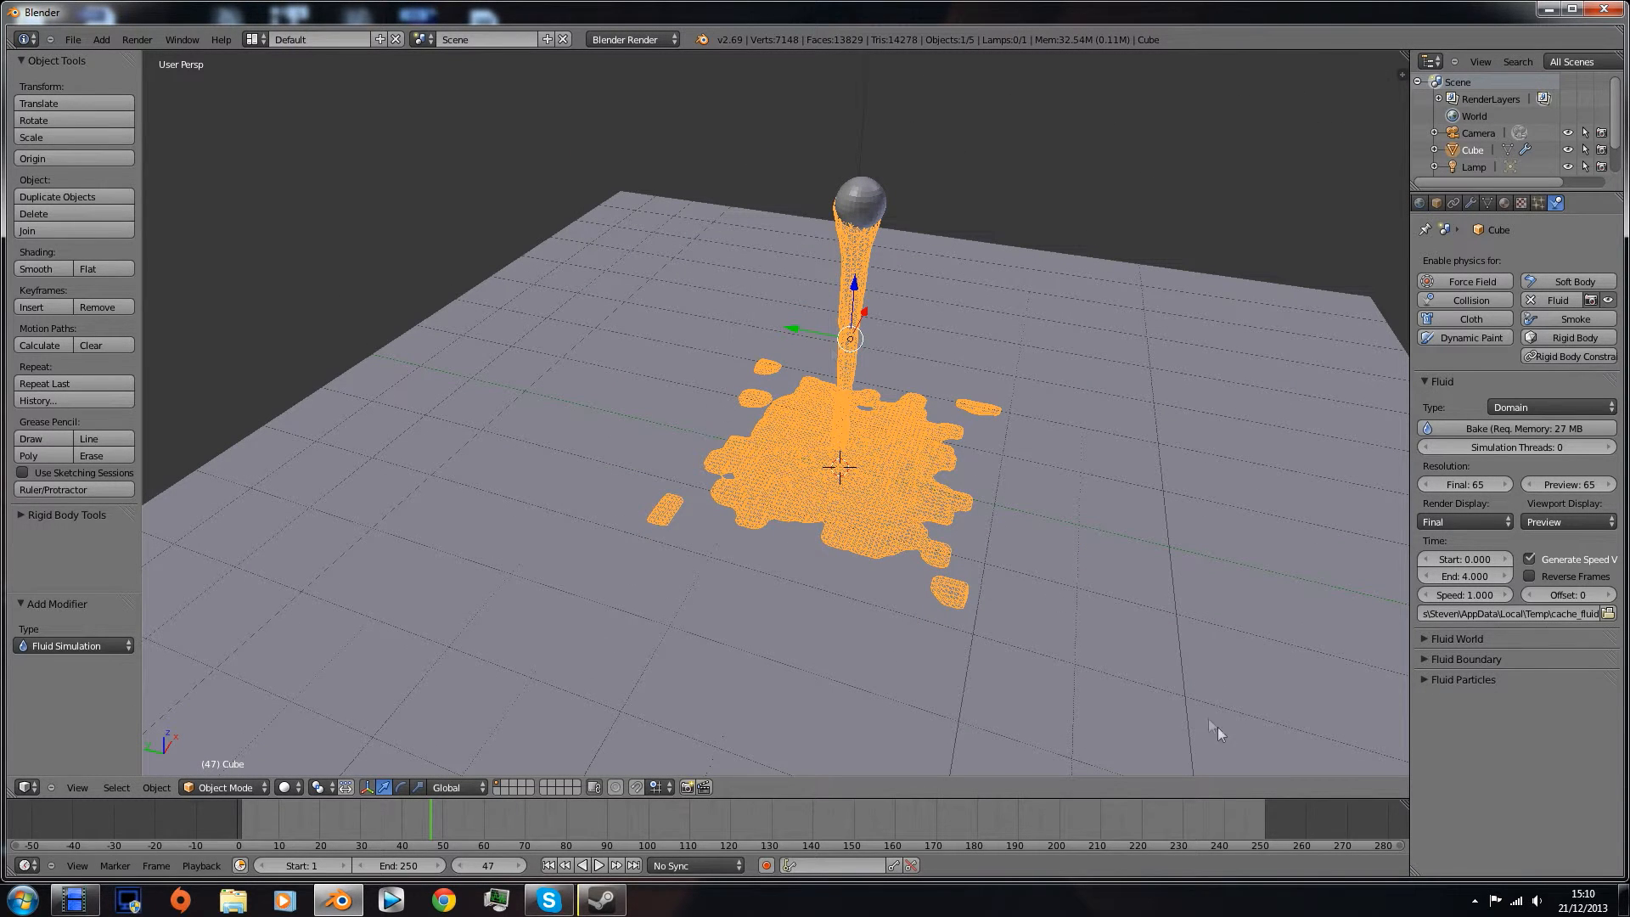
{"action": "middle_click_drag", "start_coordinate": [945, 487], "coordinate": [901, 455]}
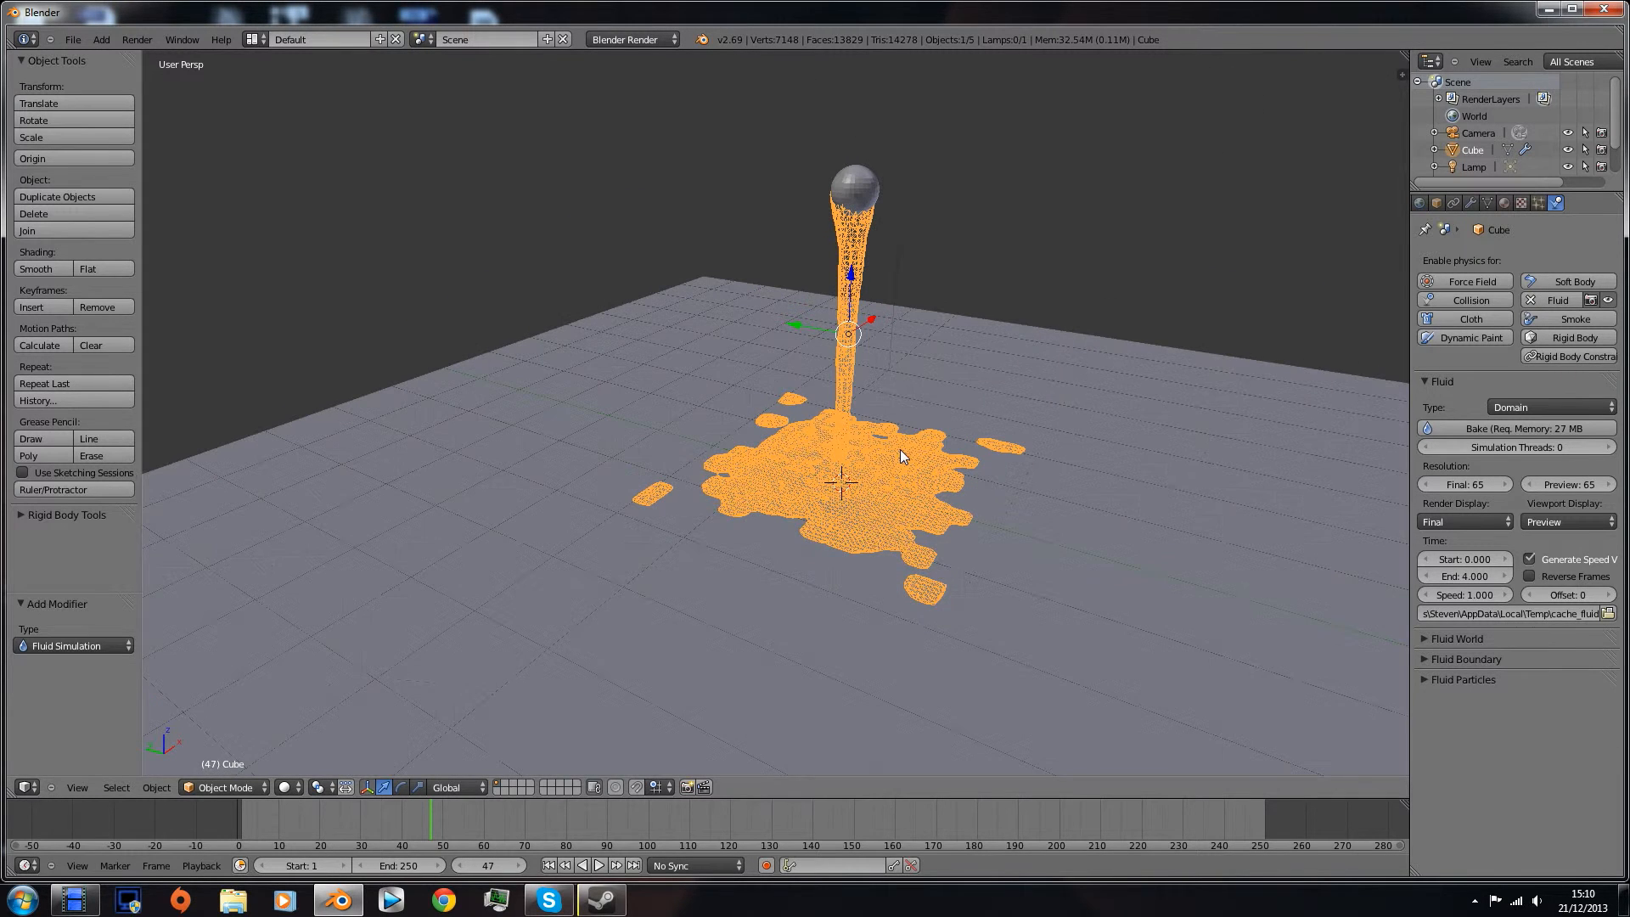
{"action": "left_click_drag", "start_coordinate": [450, 823], "coordinate": [333, 817]}
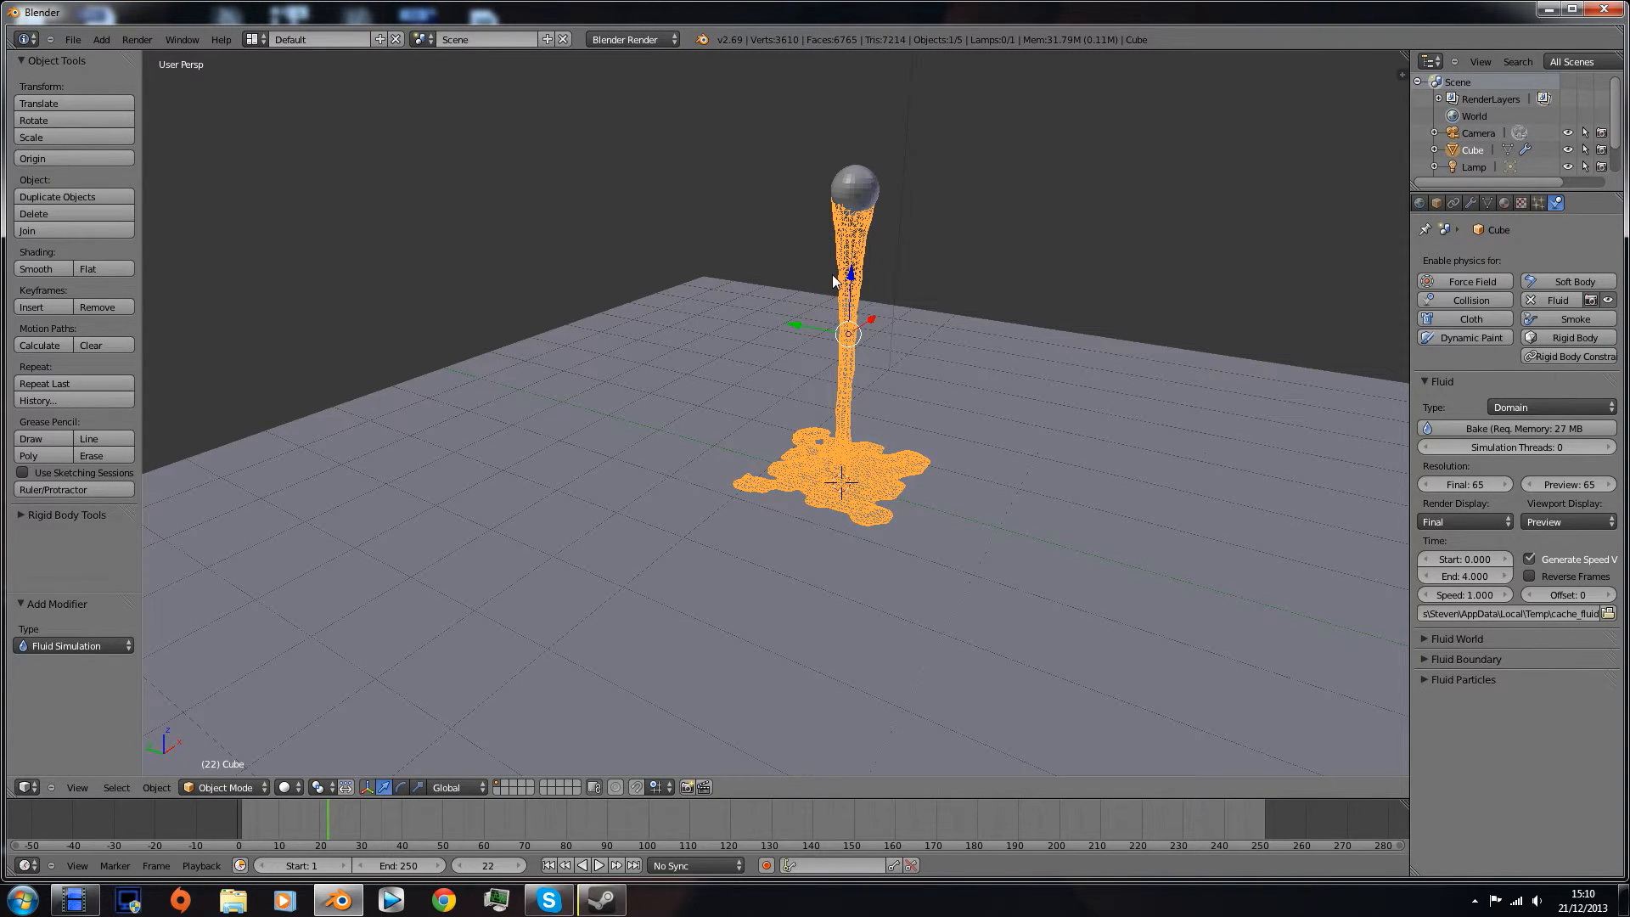
- Move the timeline to frame 26 and add a 32-vertex circle mesh at the scene's centre
{"action": "right_click", "coordinate": [848, 174]}
{"action": "mouse_move", "coordinate": [348, 812]}
{"action": "left_mouse_down"}
{"action": "mouse_move", "coordinate": [248, 814]}
{"action": "mouse_move", "coordinate": [392, 817]}
{"action": "mouse_move", "coordinate": [345, 815]}
{"action": "left_mouse_up"}
{"action": "key", "text": "shift+a"}
{"action": "mouse_move", "coordinate": [798, 212]}
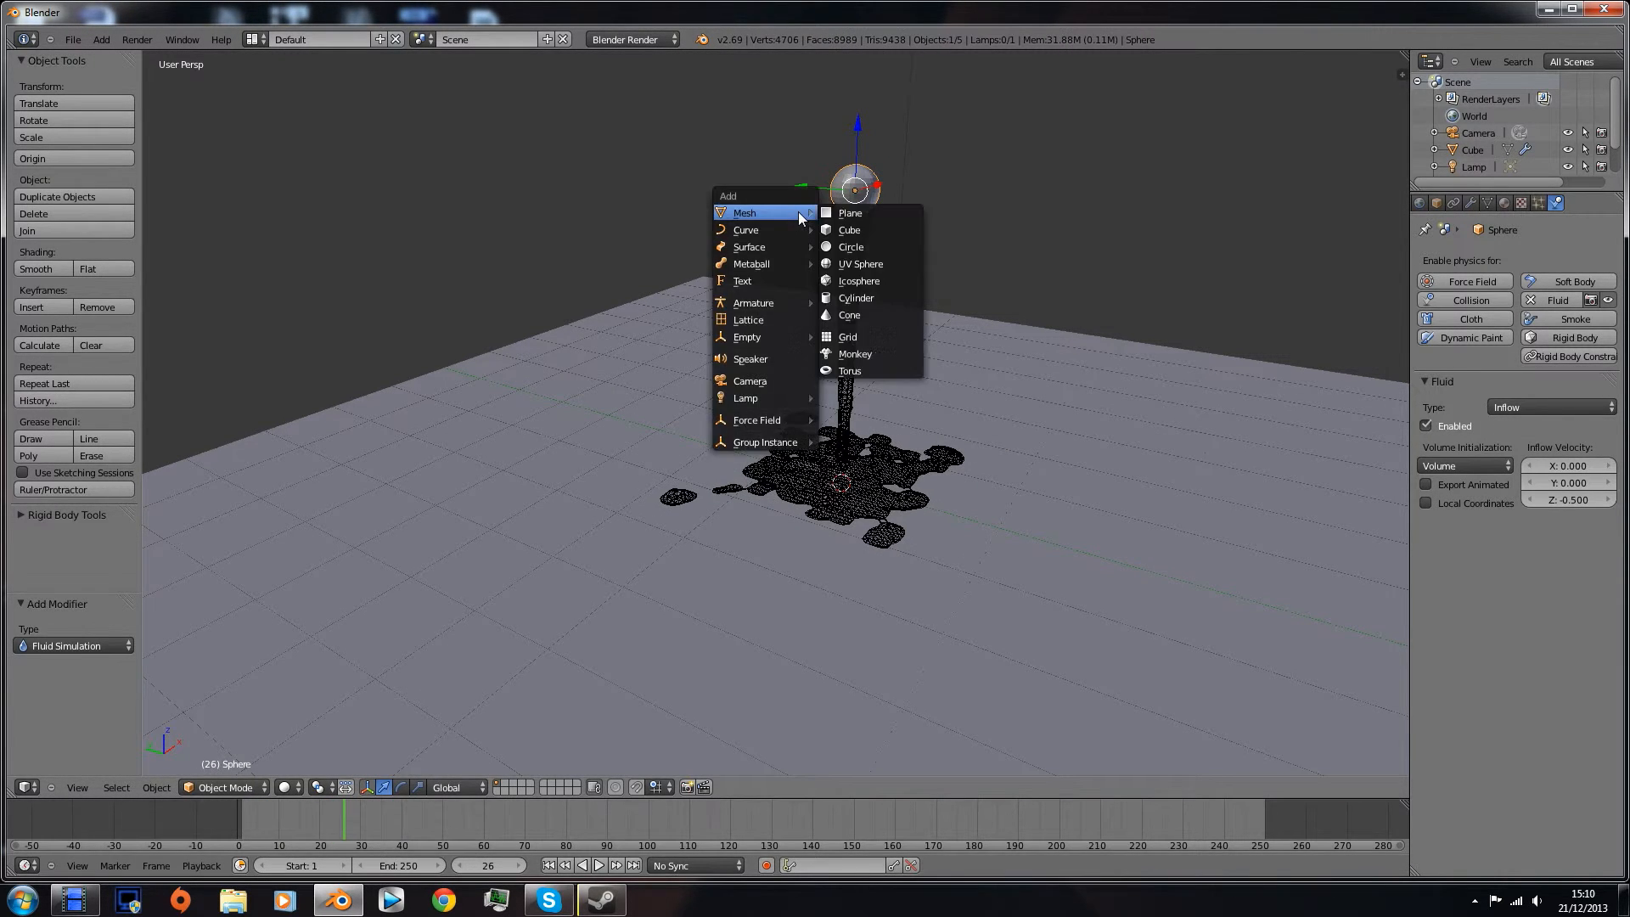
{"action": "left_click", "coordinate": [862, 247]}
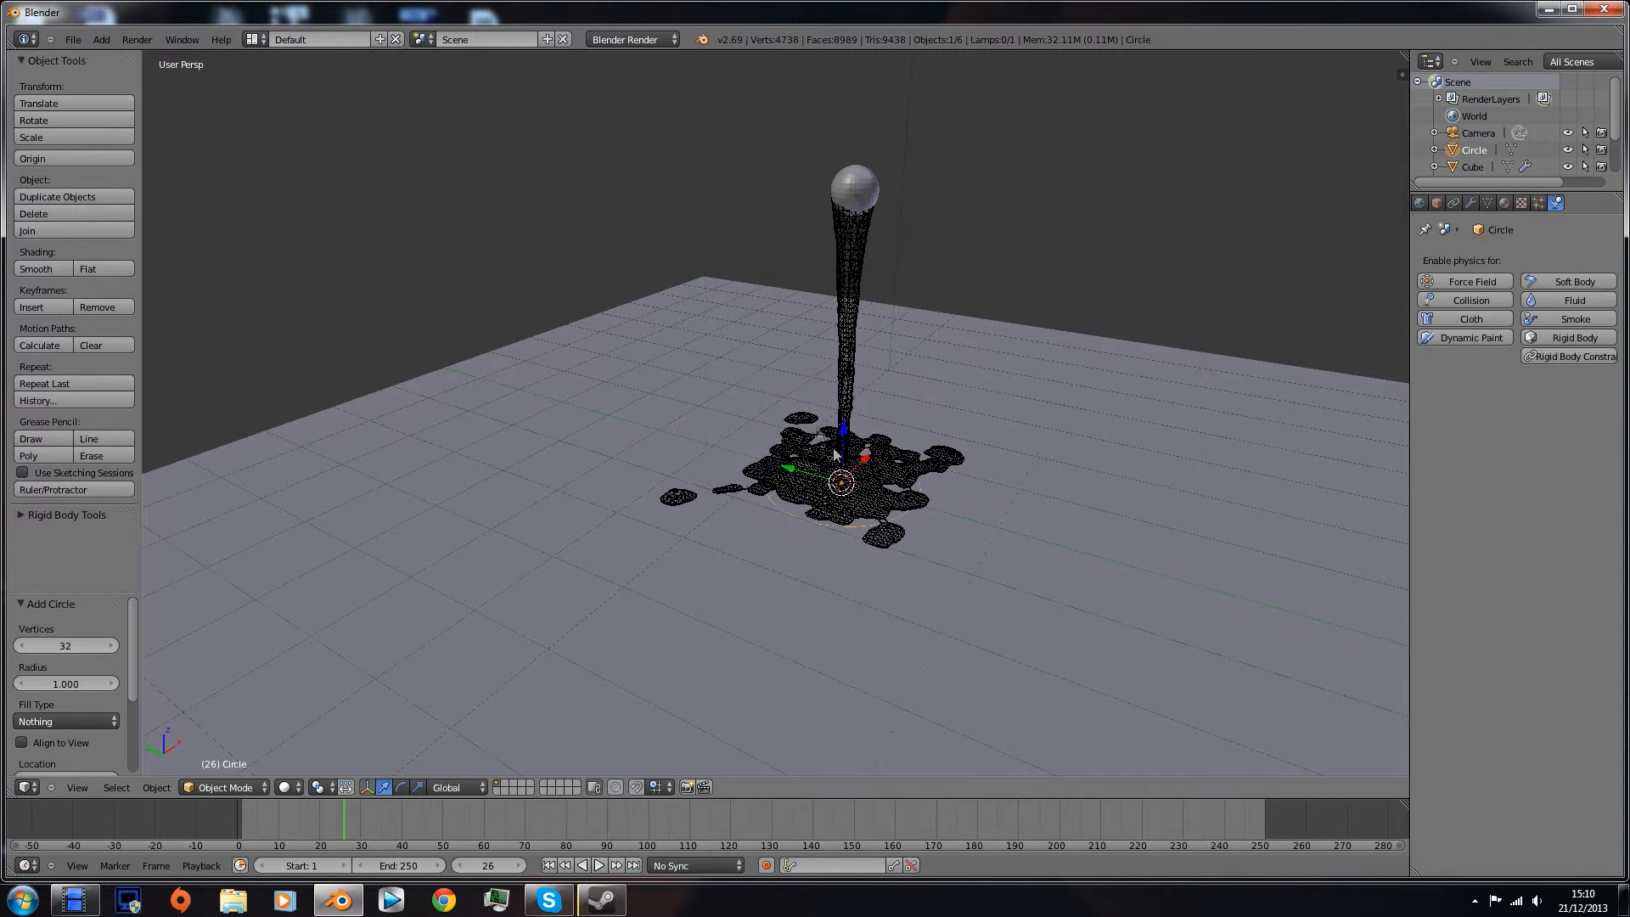
- Scale the circle to about 0.262 and raise it along Z to fit around the stream just below the sphere
{"action": "key", "text": "g"}
{"action": "key", "text": "z"}
{"action": "left_click", "coordinate": [925, 215]}
{"action": "key", "text": "s"}
{"action": "left_click", "coordinate": [866, 211]}
{"action": "key", "text": "g"}
{"action": "key", "text": "z"}
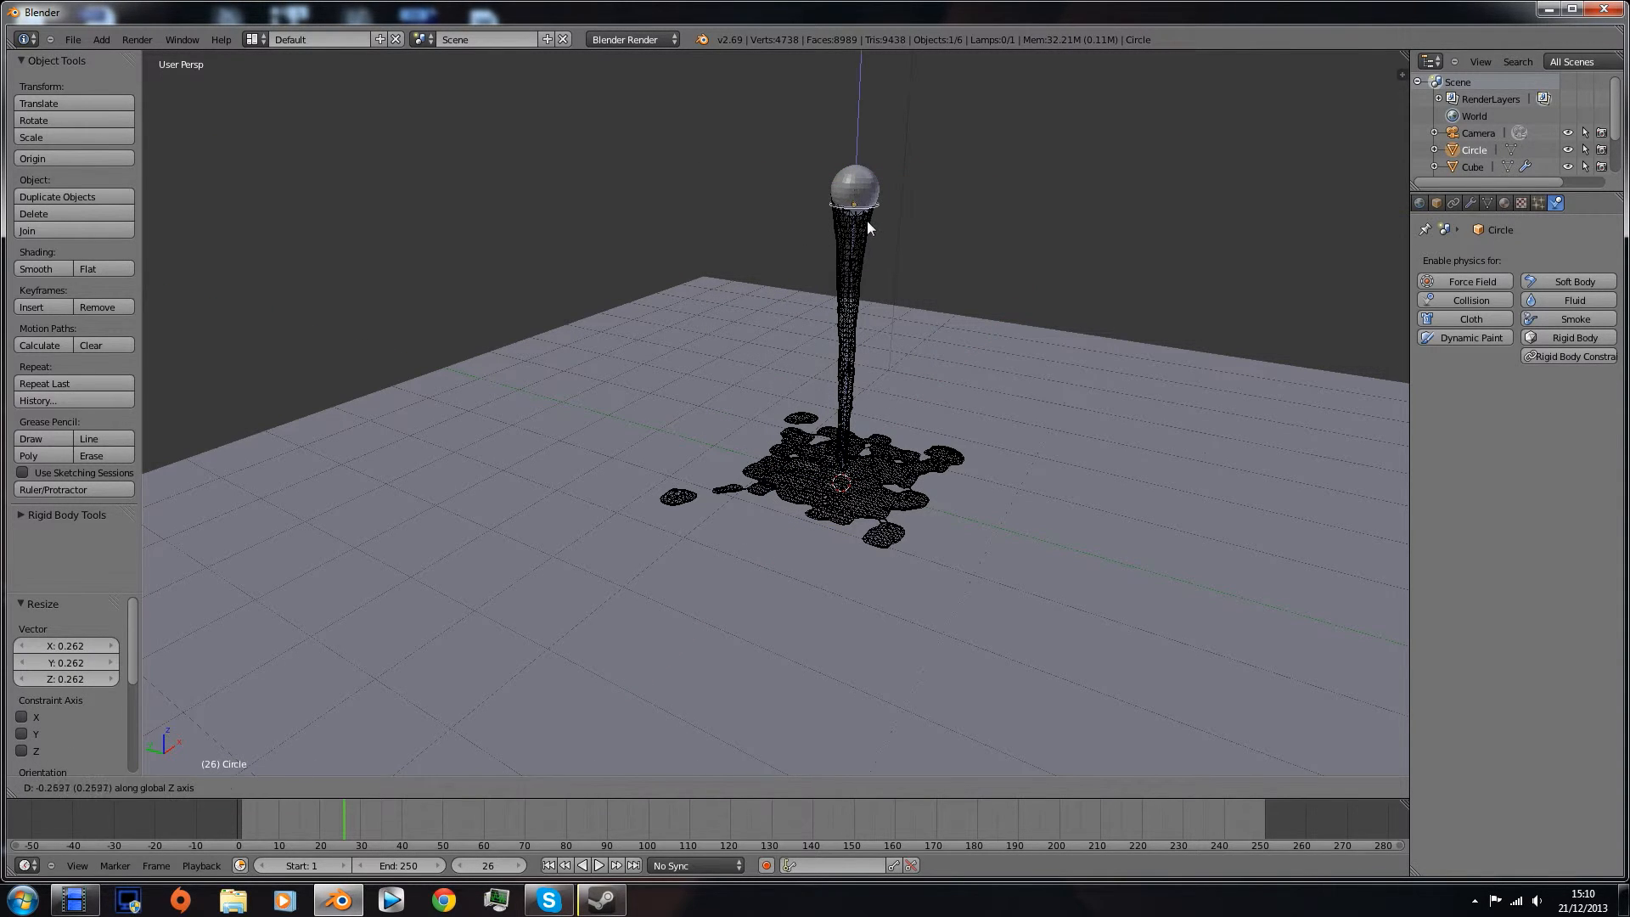
{"action": "left_click", "coordinate": [868, 221]}
- Extrude the circle's edges upward along Z twice, by about 0.236 and 0.287, to form a vertical pipe around the sphere
{"action": "key", "text": "Tab"}
{"action": "key", "text": "e"}
{"action": "key", "text": "z"}
{"action": "left_click", "coordinate": [898, 204]}
{"action": "key", "text": "e"}
{"action": "key", "text": "z"}
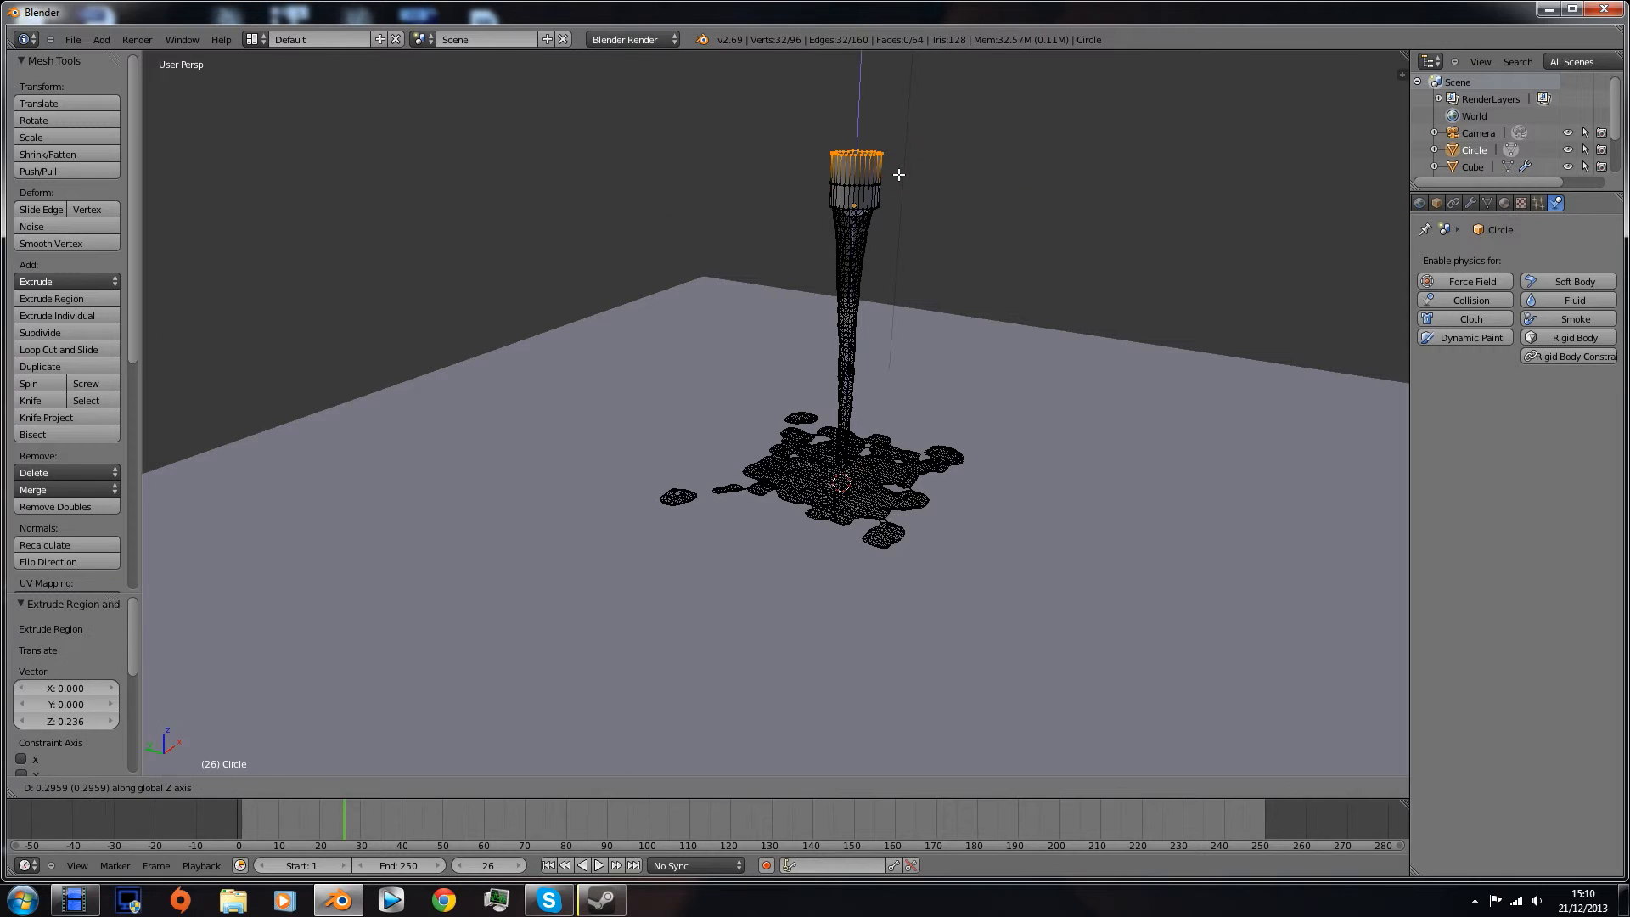
{"action": "left_click", "coordinate": [898, 176]}
- In front orthographic view, bend the pipe towards positive X with two extrusions, rotating the end ring before and after each one
{"action": "key", "text": "KP_1"}
{"action": "key", "text": "KP_5"}
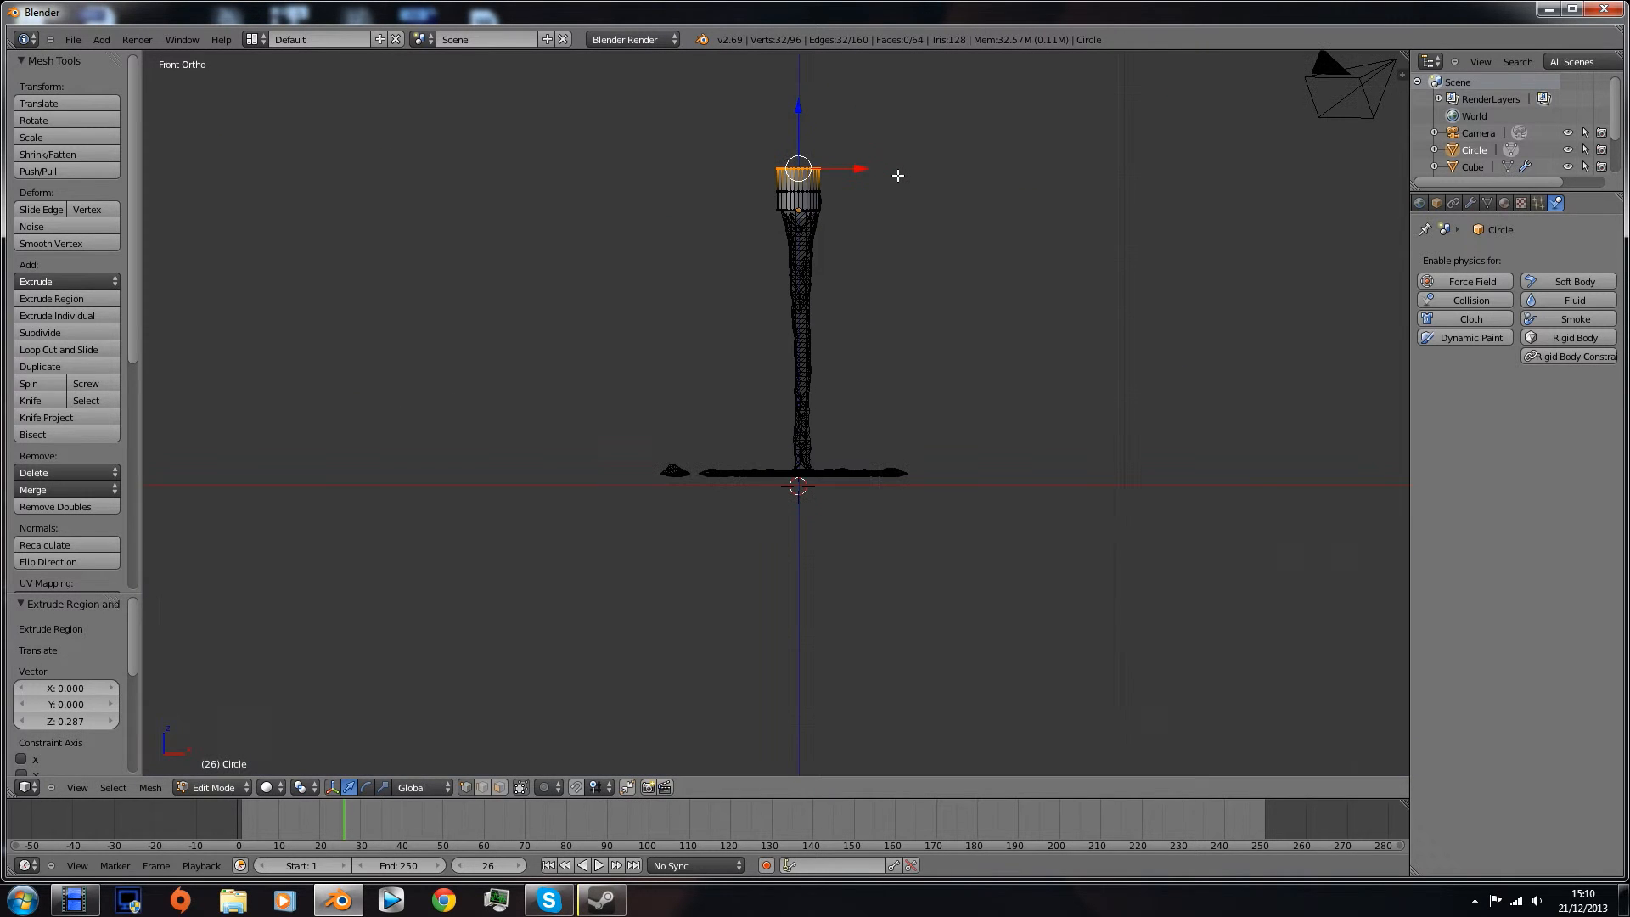
{"action": "key", "text": "r"}
{"action": "left_click", "coordinate": [915, 204]}
{"action": "key", "text": "e"}
{"action": "left_click", "coordinate": [941, 193]}
{"action": "key", "text": "r"}
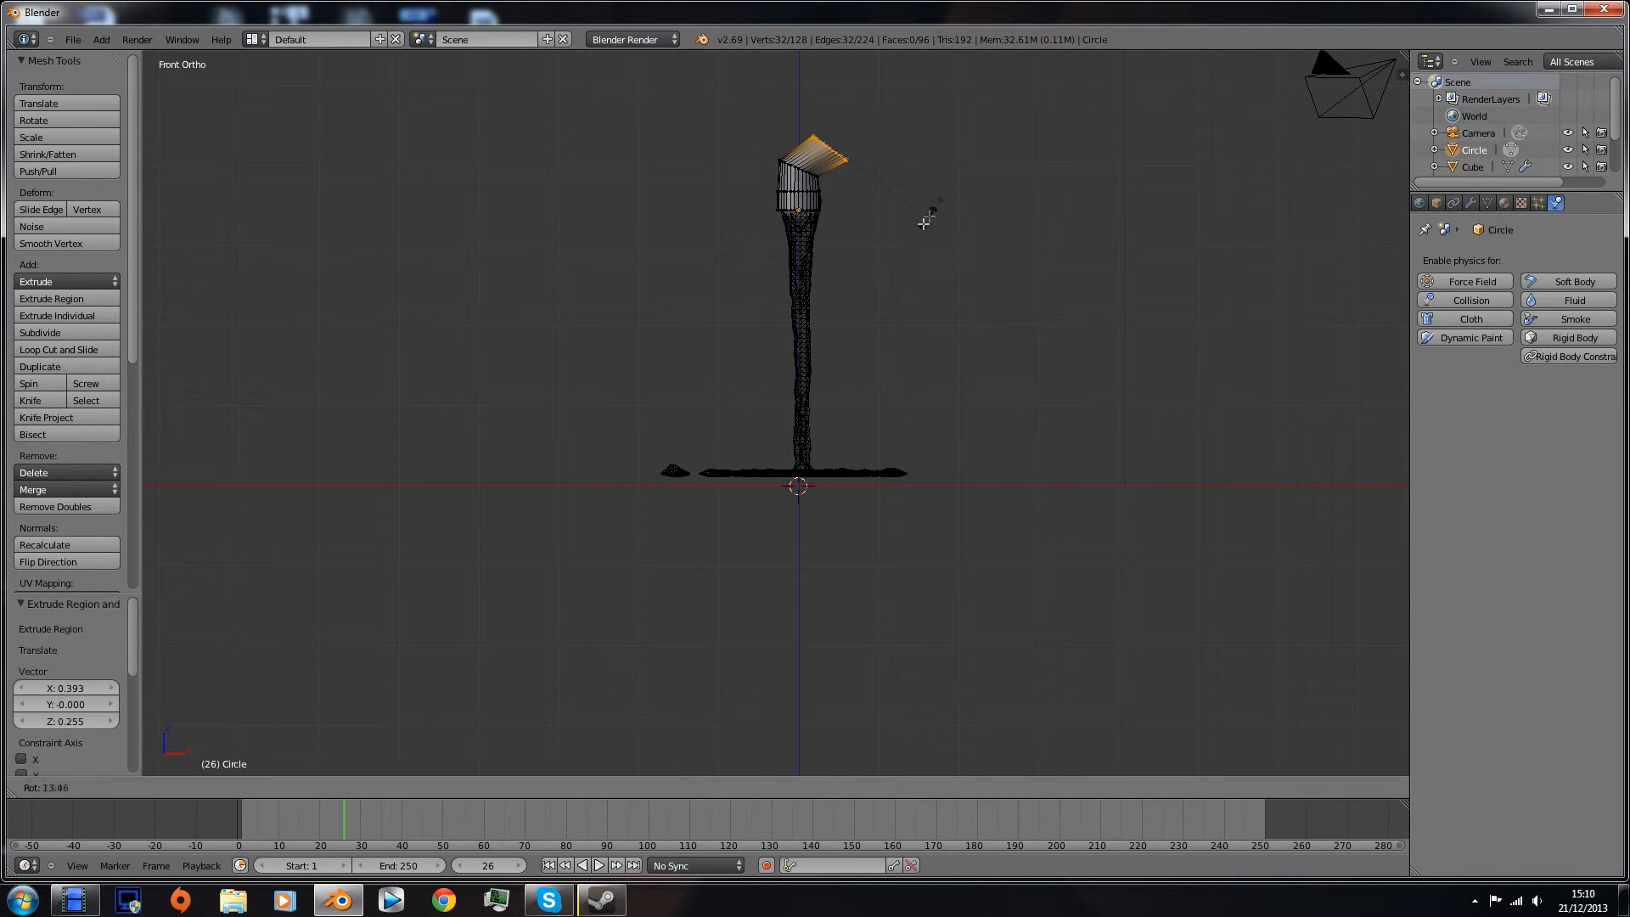
{"action": "left_click", "coordinate": [883, 246]}
{"action": "key", "text": "e"}
{"action": "left_click", "coordinate": [928, 238]}
{"action": "key", "text": "r"}
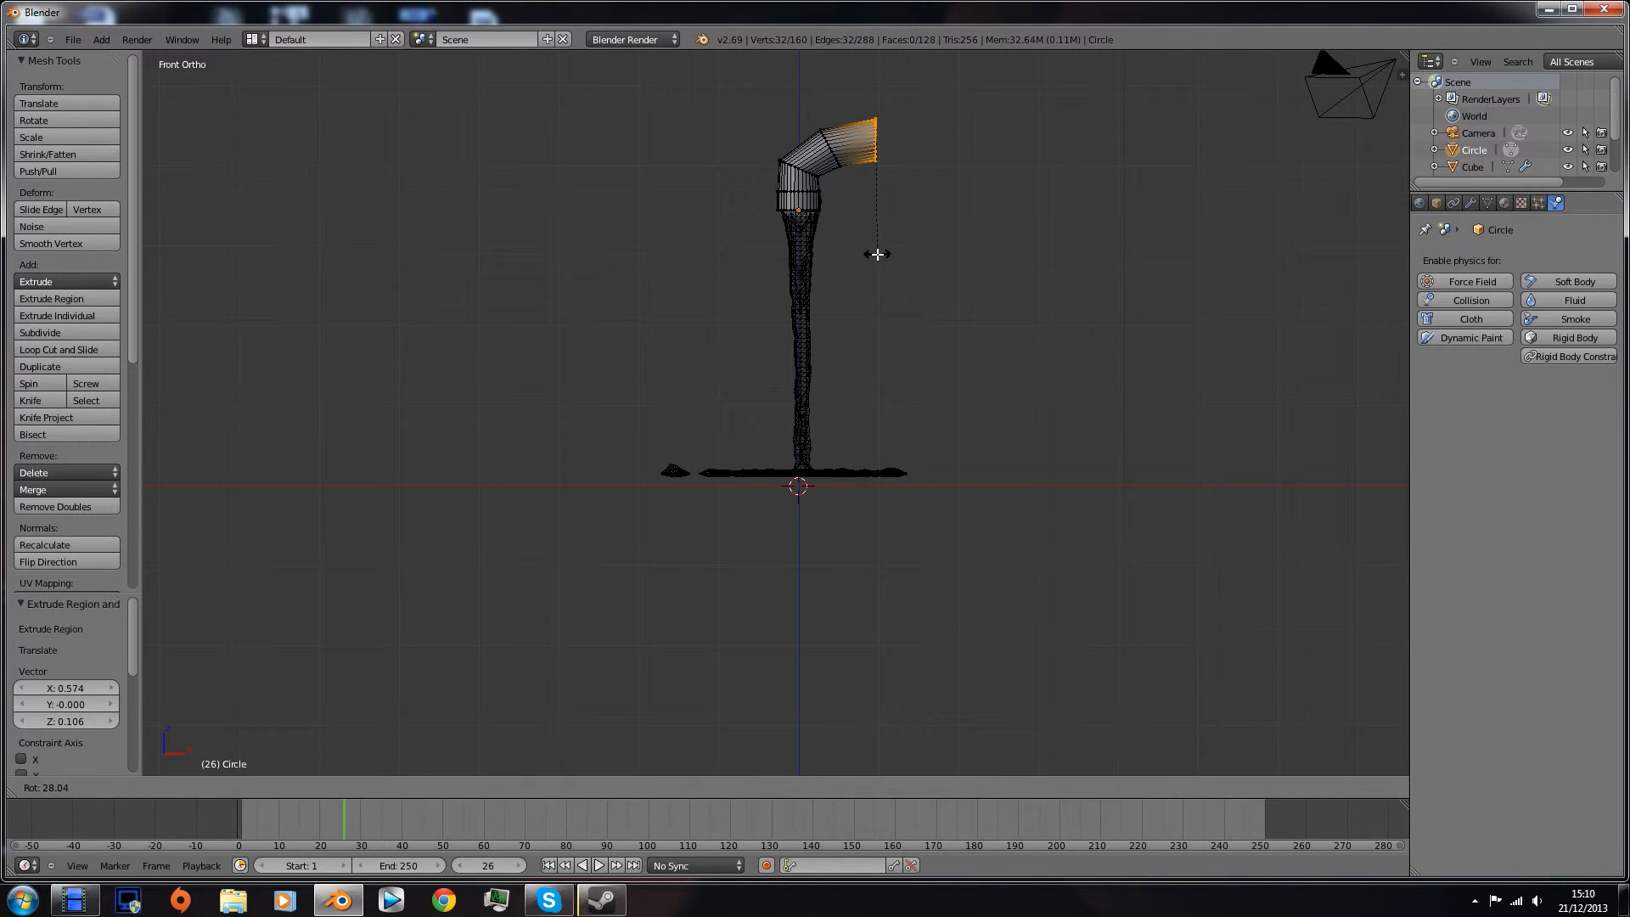
{"action": "left_click", "coordinate": [880, 253]}
- Extrude the pipe's end ring along X into a long horizontal section and return to Object Mode
{"action": "key", "text": "e"}
{"action": "key", "text": "x"}
{"action": "left_click", "coordinate": [1067, 234]}
{"action": "key", "text": "Tab"}
- Delete the inflow sphere inside the pipe
{"action": "middle_click_drag", "start_coordinate": [917, 248], "coordinate": [837, 256]}
{"action": "right_click", "coordinate": [843, 221]}
{"action": "key", "text": "g"}
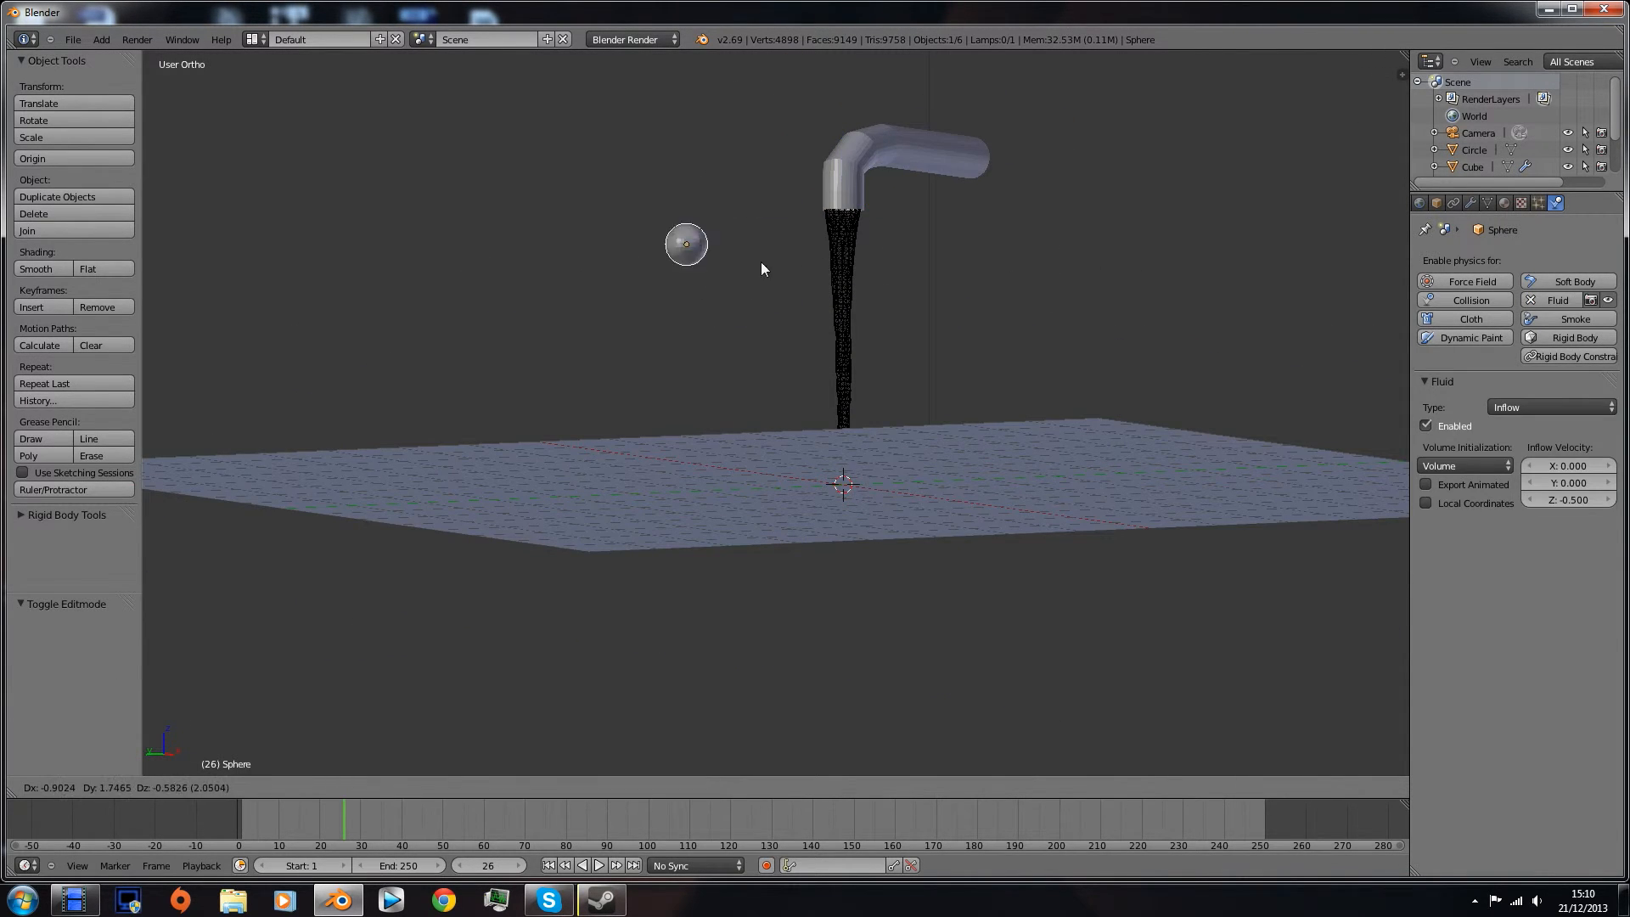
{"action": "right_click", "coordinate": [676, 129]}
{"action": "key", "text": "x"}
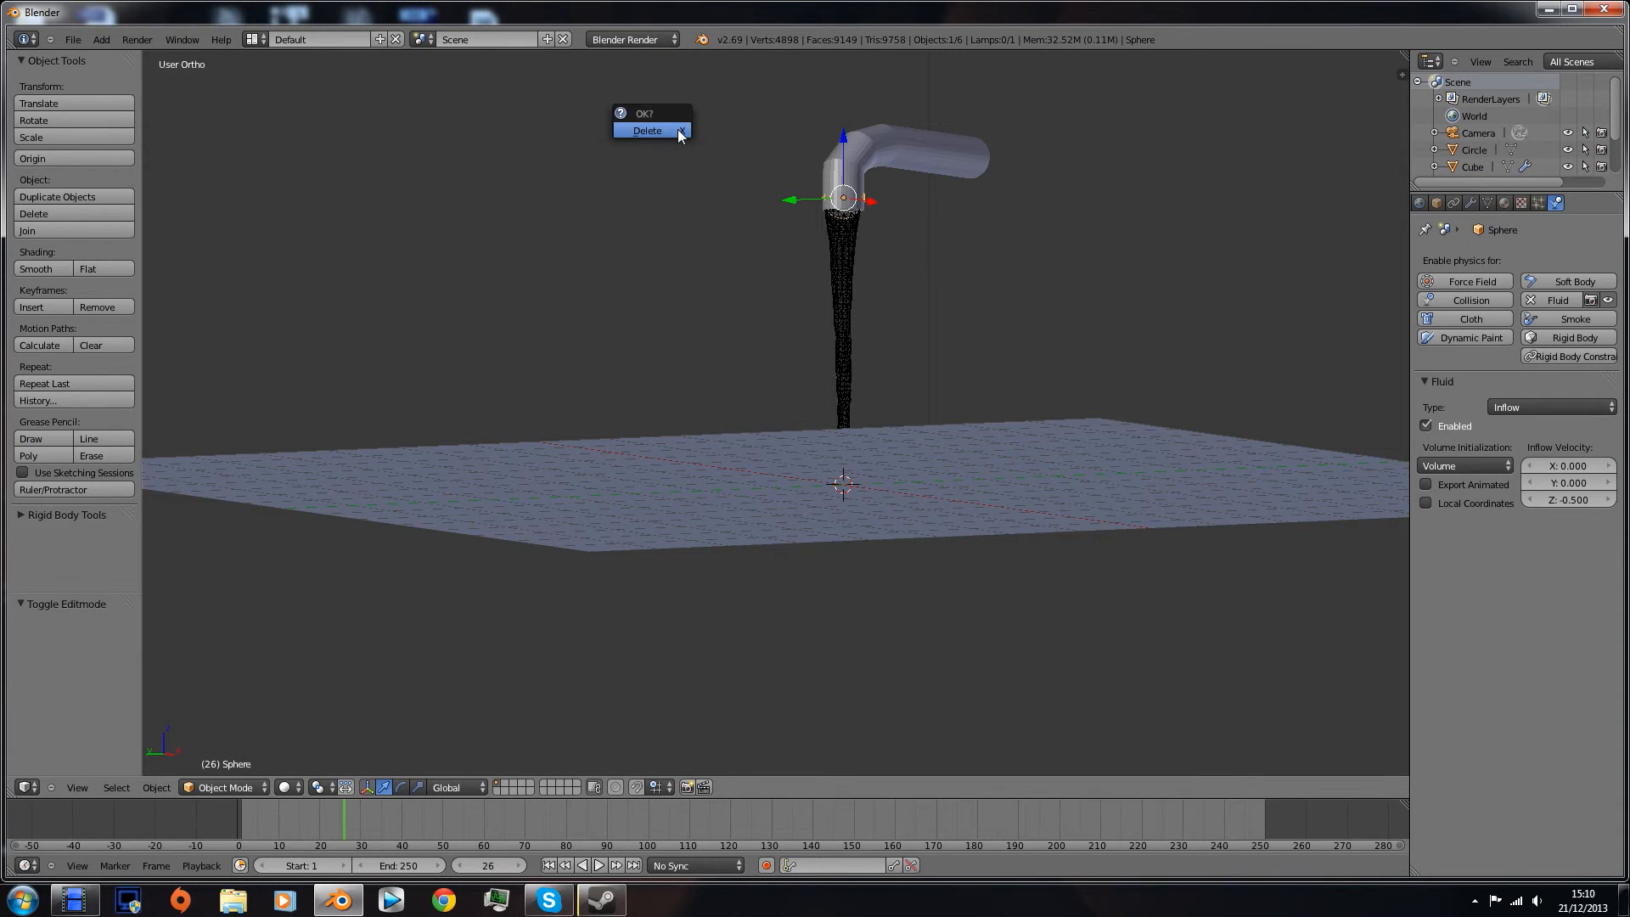
{"action": "left_click", "coordinate": [677, 130]}
- Set the fluid domain cube's maximum draw type to Solid
{"action": "middle_click_drag", "start_coordinate": [735, 185], "coordinate": [440, 711]}
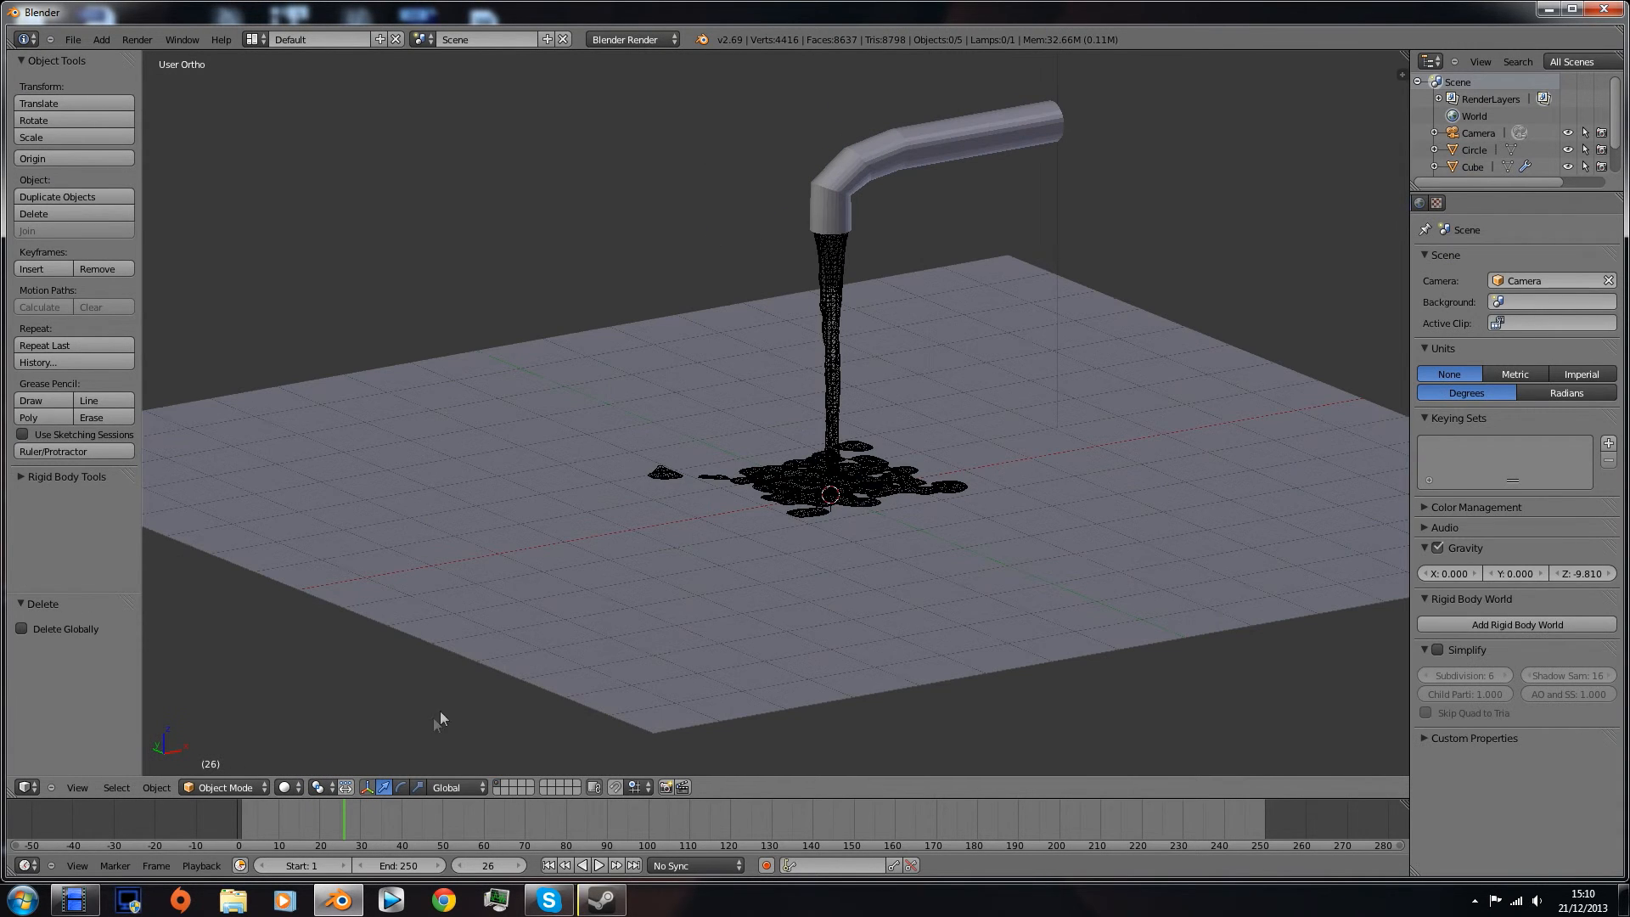
{"action": "right_click", "coordinate": [827, 464]}
{"action": "left_click", "coordinate": [1524, 204]}
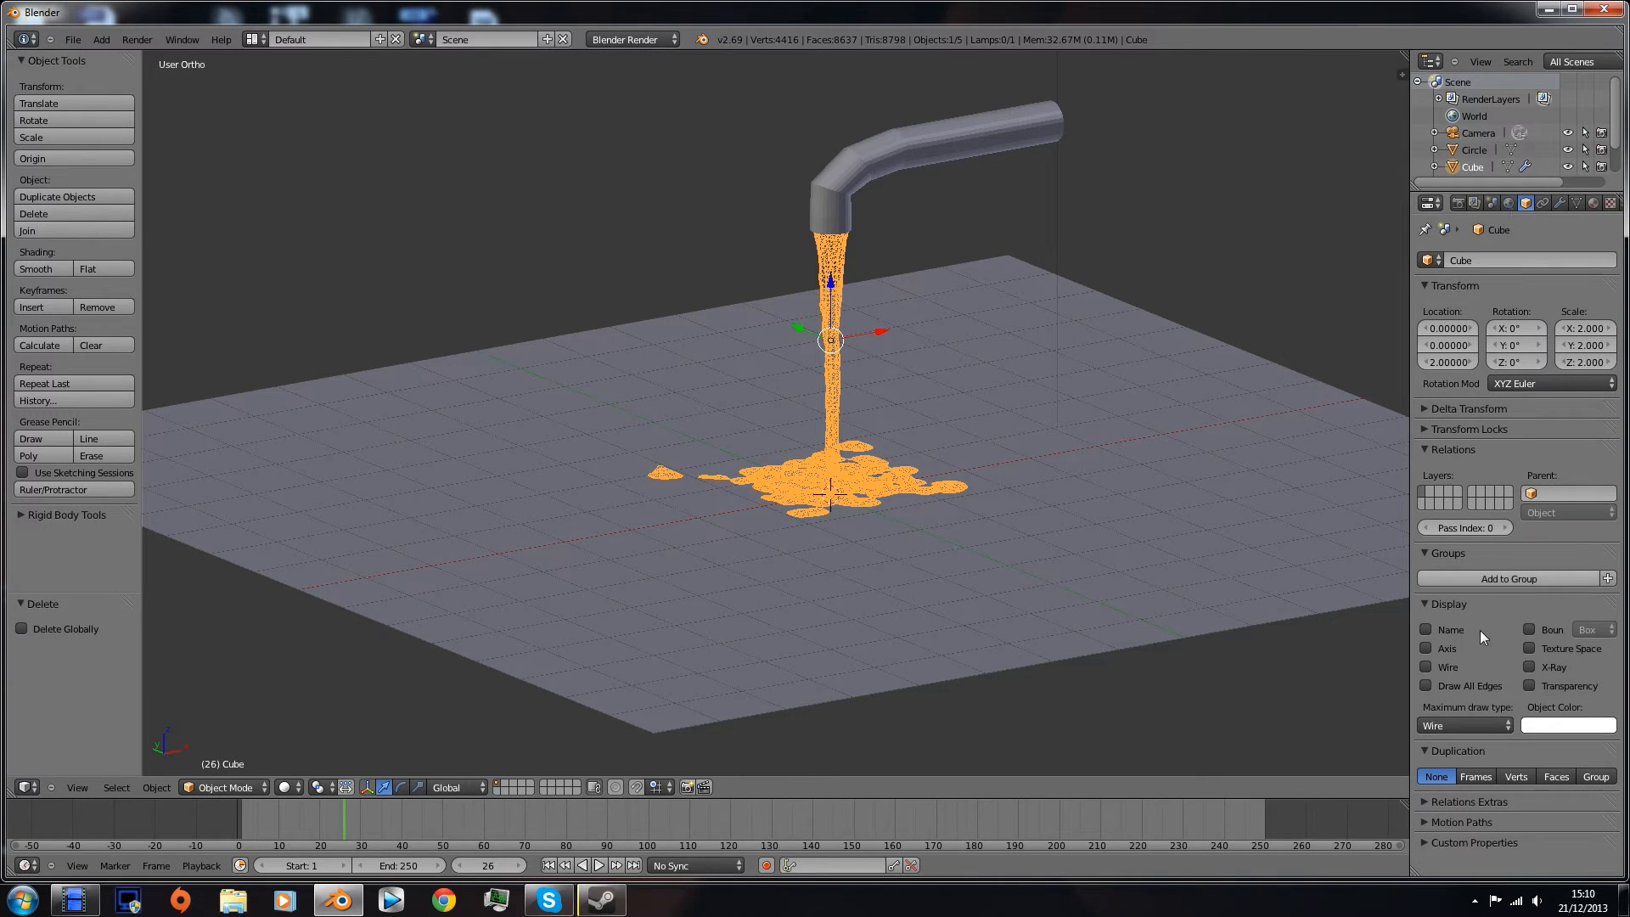
{"action": "left_click", "coordinate": [1475, 723]}
{"action": "left_click", "coordinate": [1455, 671]}
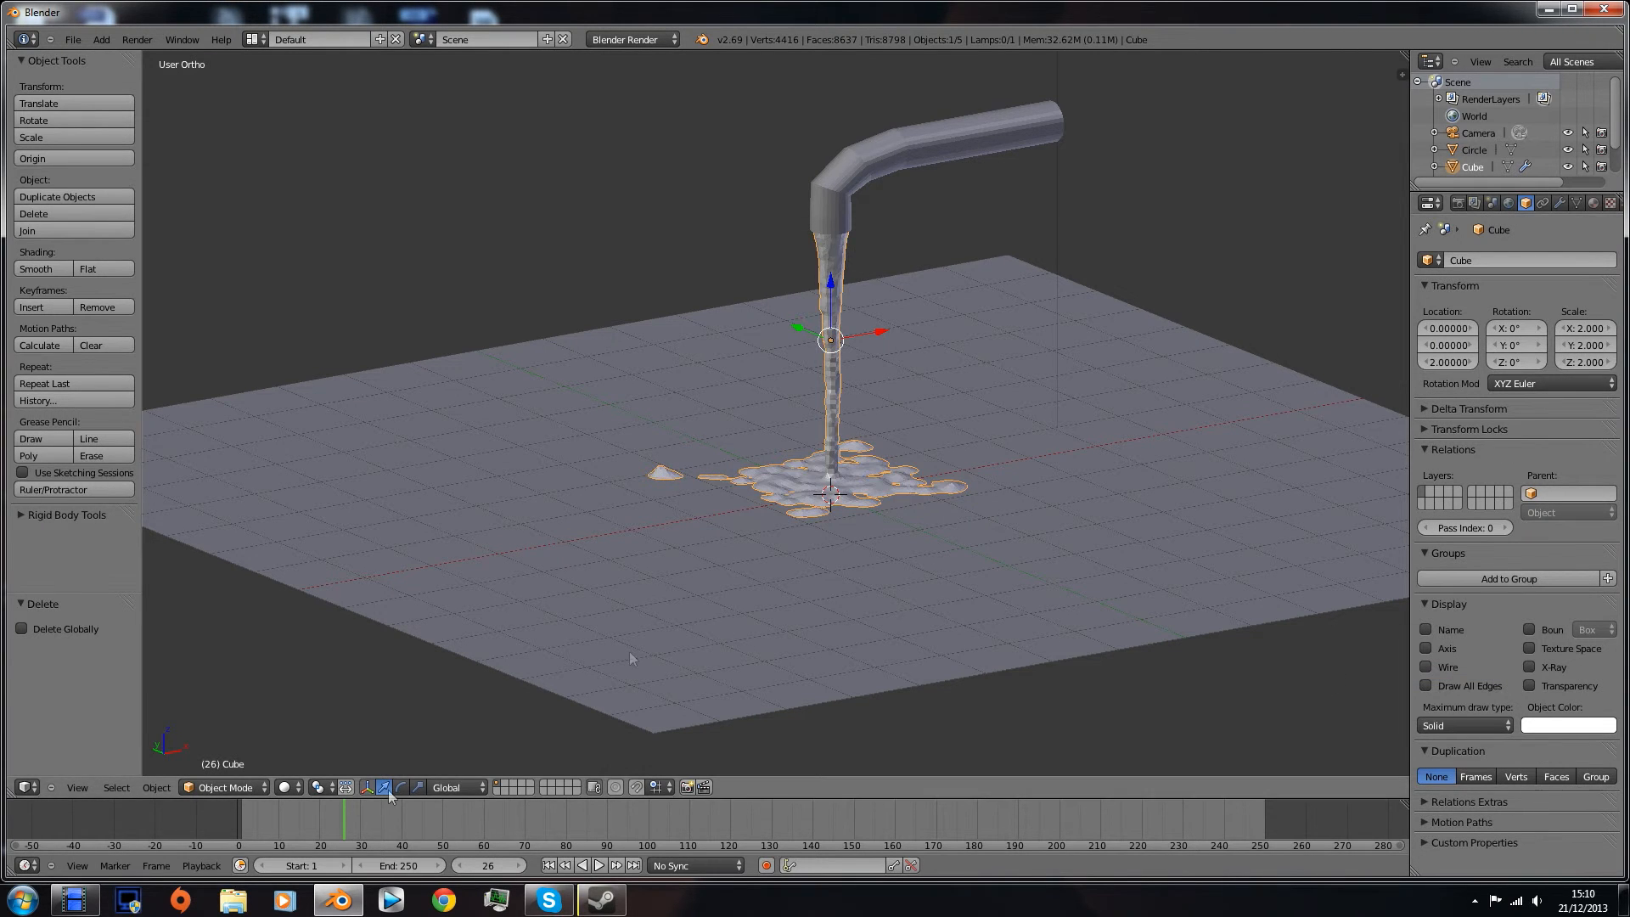
- Apply smooth shading to the fluid mesh
{"action": "scroll", "coordinate": [573, 612], "scroll_direction": "up", "scroll_amount": 5}
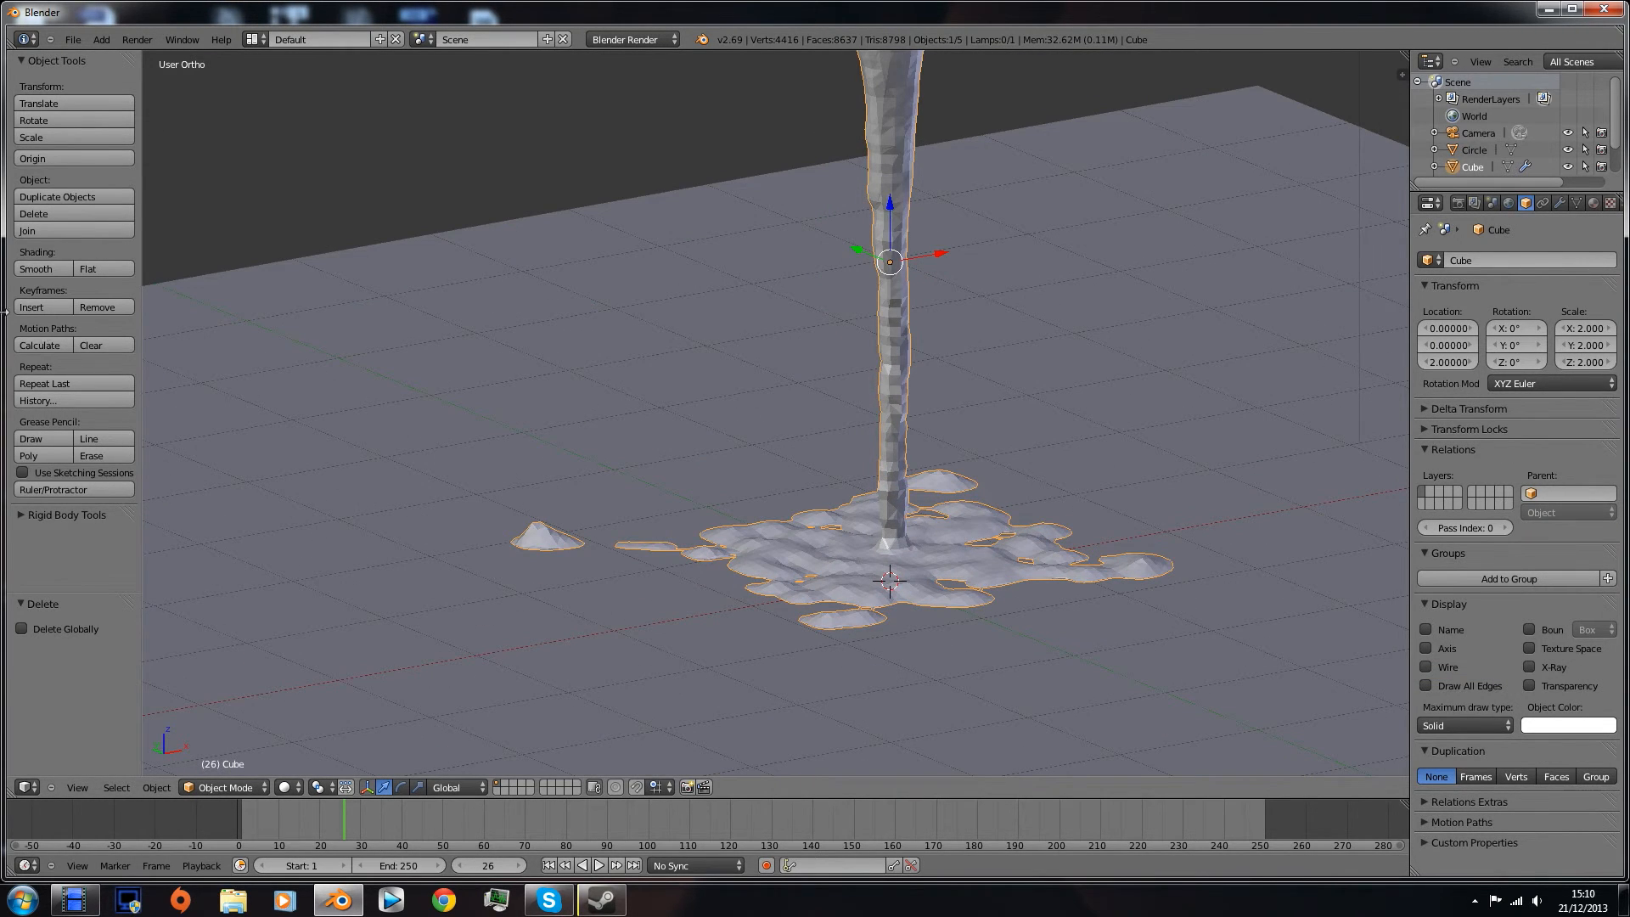
{"action": "left_click", "coordinate": [39, 269]}
{"action": "scroll", "coordinate": [660, 544], "scroll_direction": "down", "scroll_amount": 6}
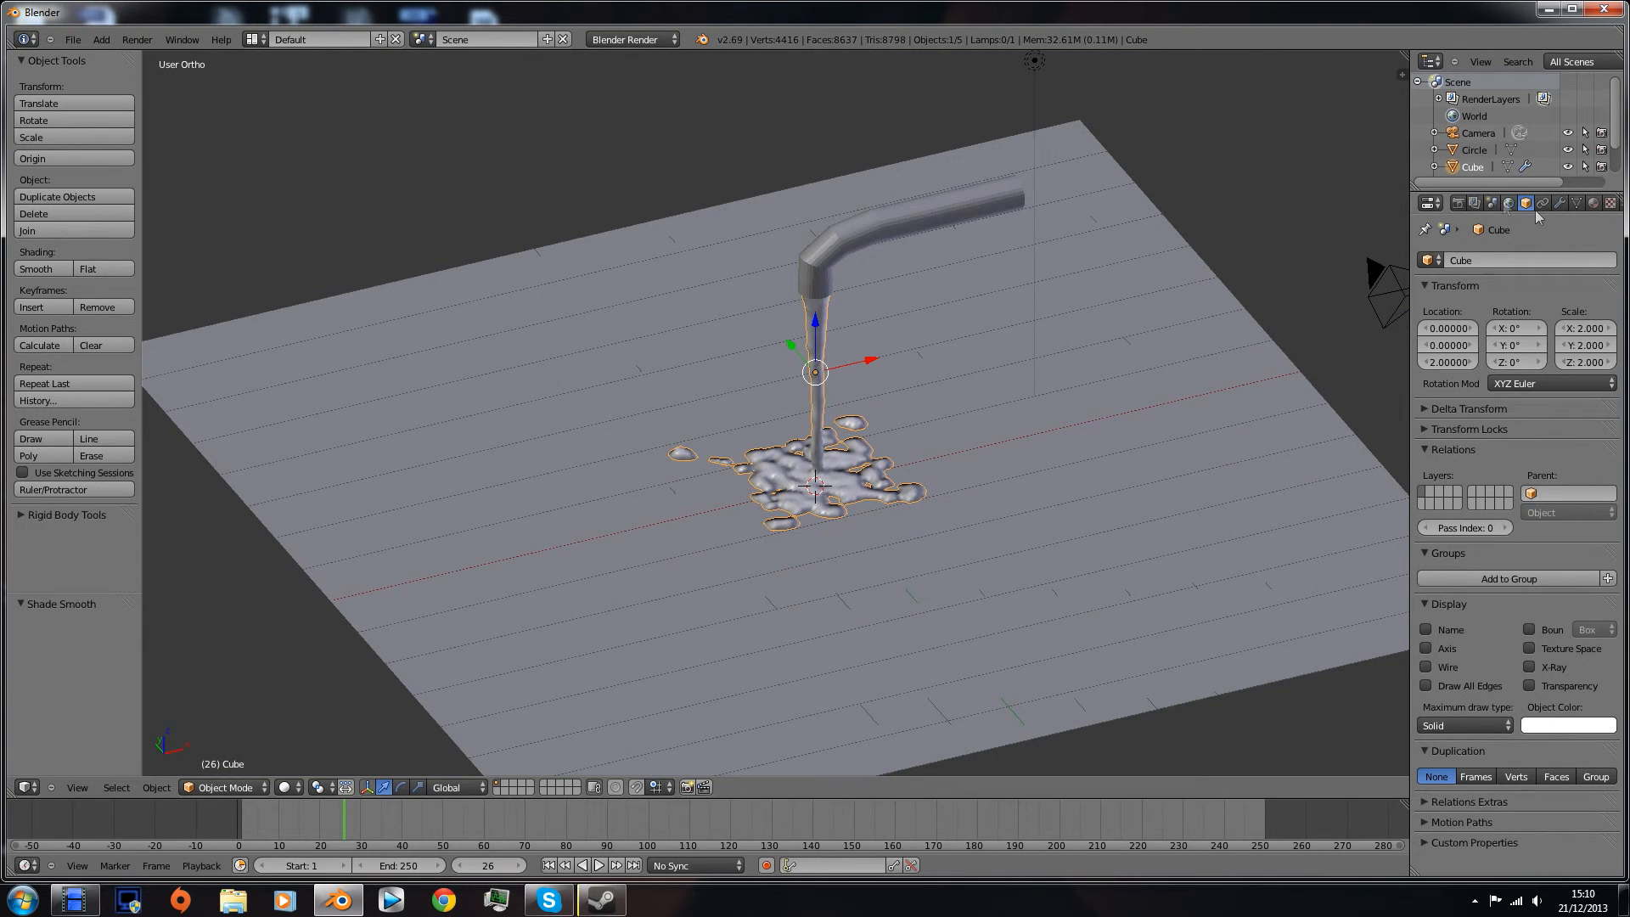
- Play the fluid animation from frame 0 and examine the flow from the pipe at frame 40 from several angles
{"action": "left_click_drag", "start_coordinate": [298, 820], "coordinate": [239, 825]}
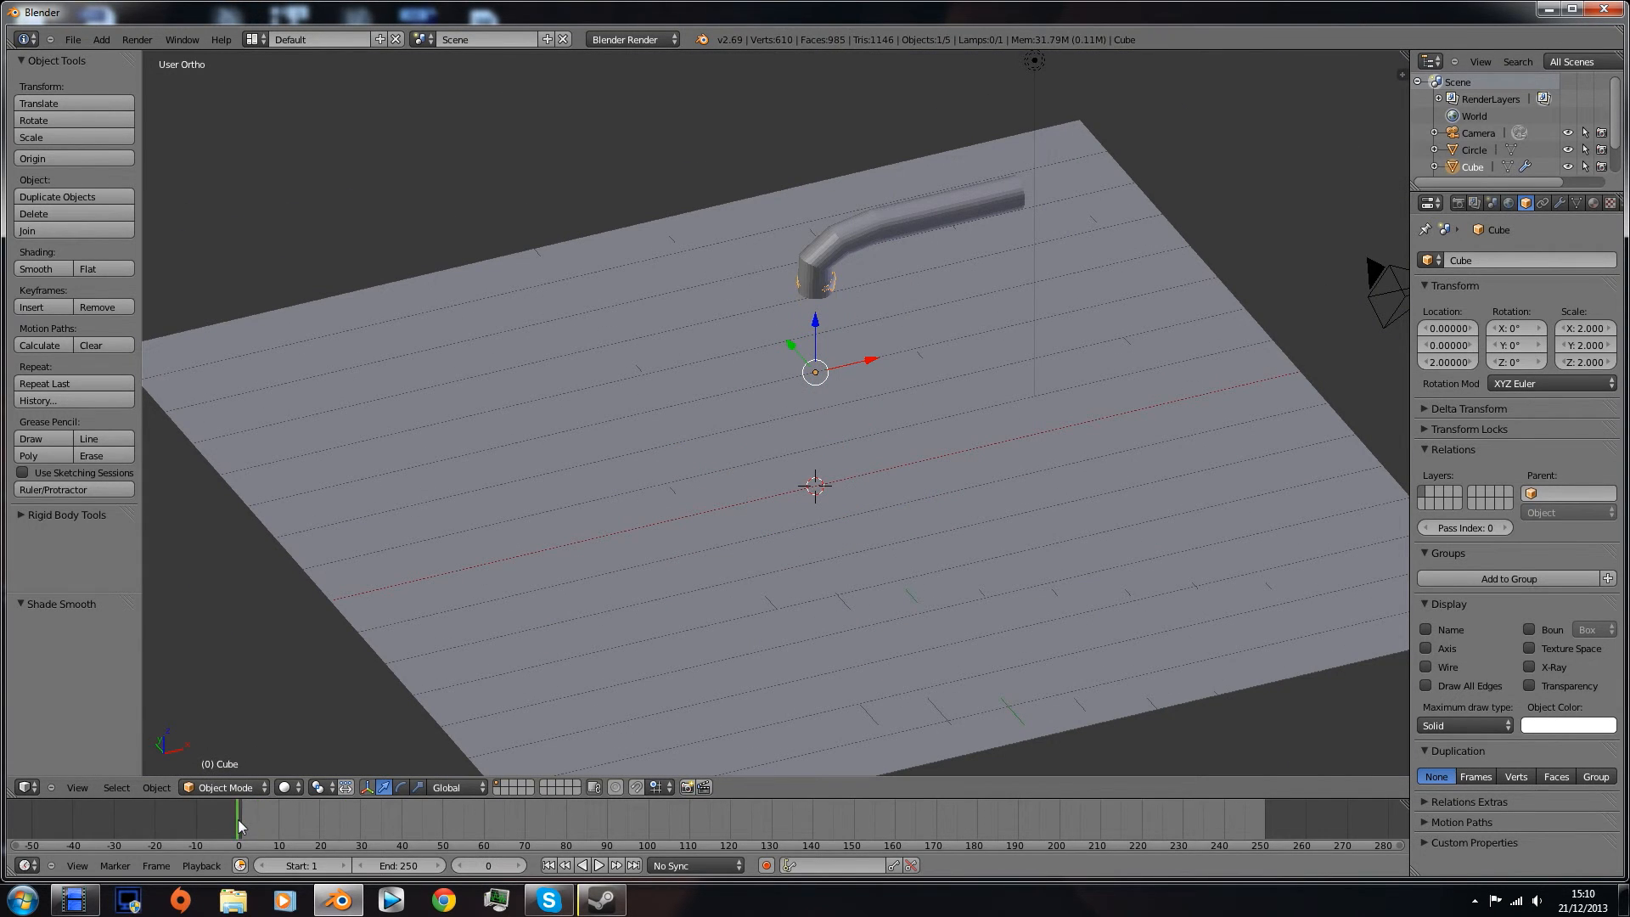
{"action": "middle_click_drag", "start_coordinate": [822, 294], "coordinate": [721, 219]}
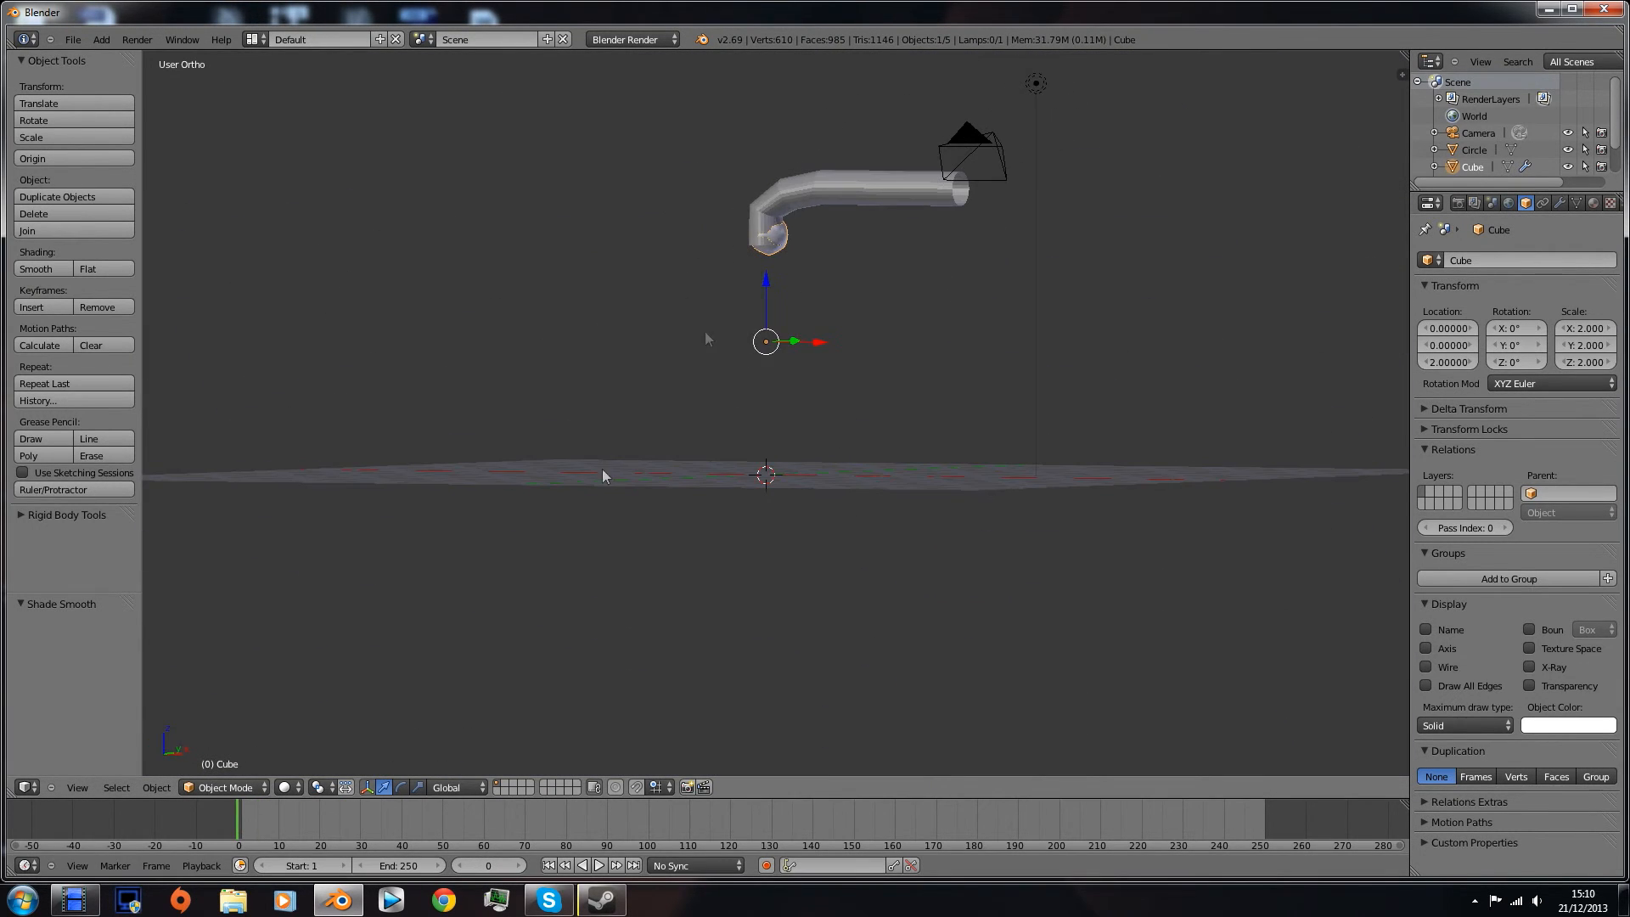
{"action": "key", "text": "alt+a"}
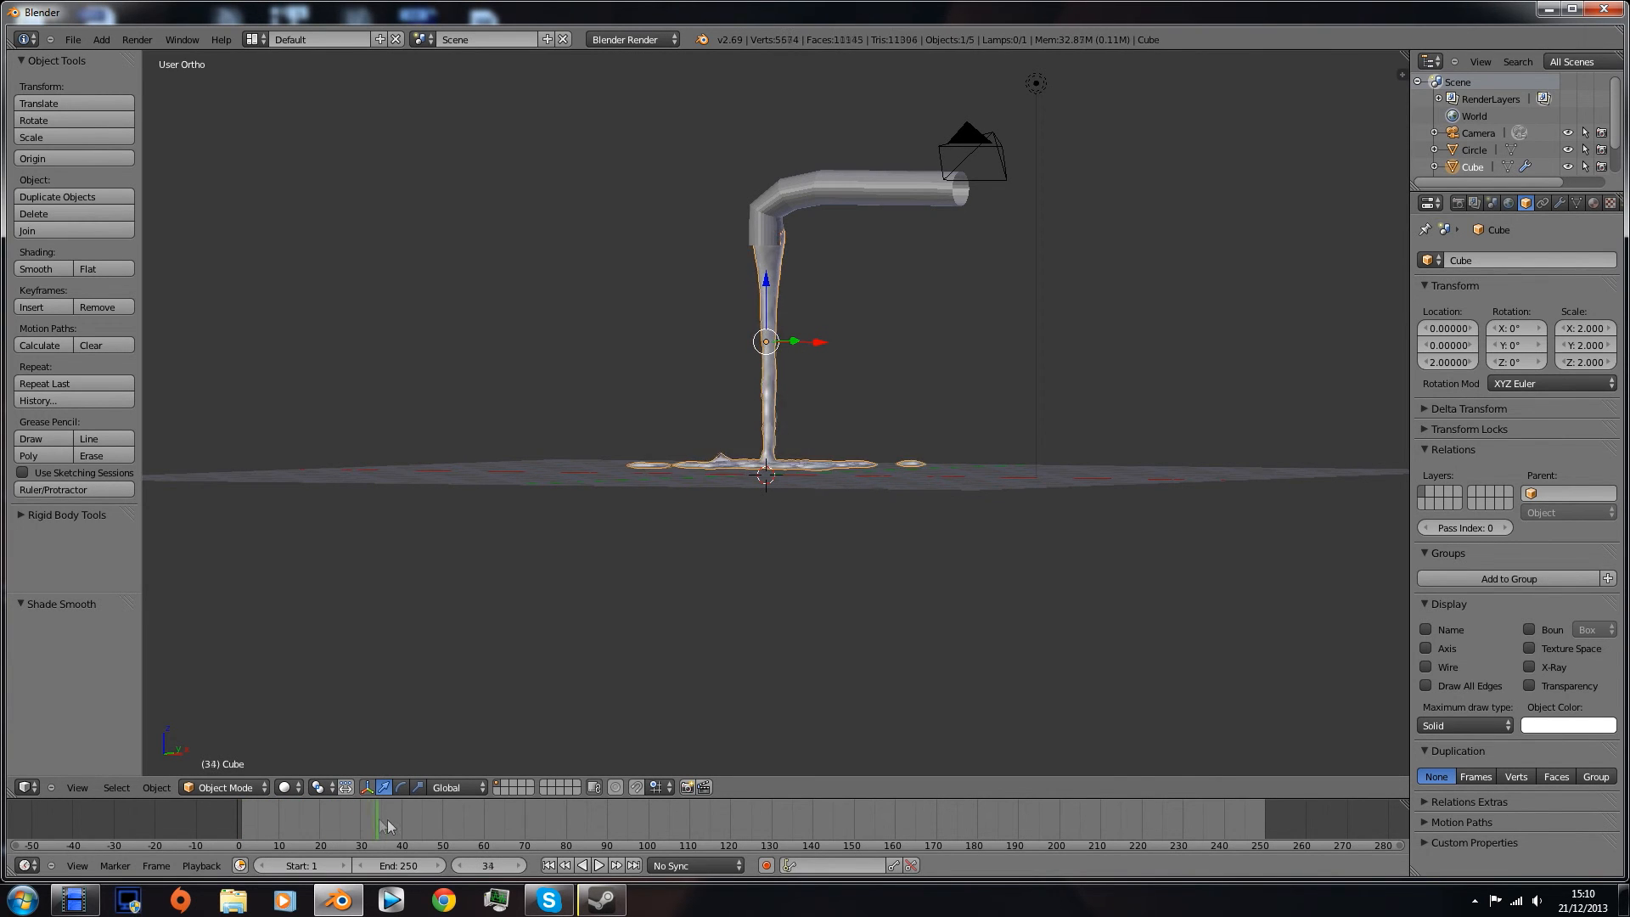
{"action": "middle_click_drag", "start_coordinate": [719, 613], "coordinate": [692, 636]}
{"action": "left_click", "coordinate": [405, 811]}
{"action": "middle_click_drag", "start_coordinate": [624, 543], "coordinate": [760, 564]}
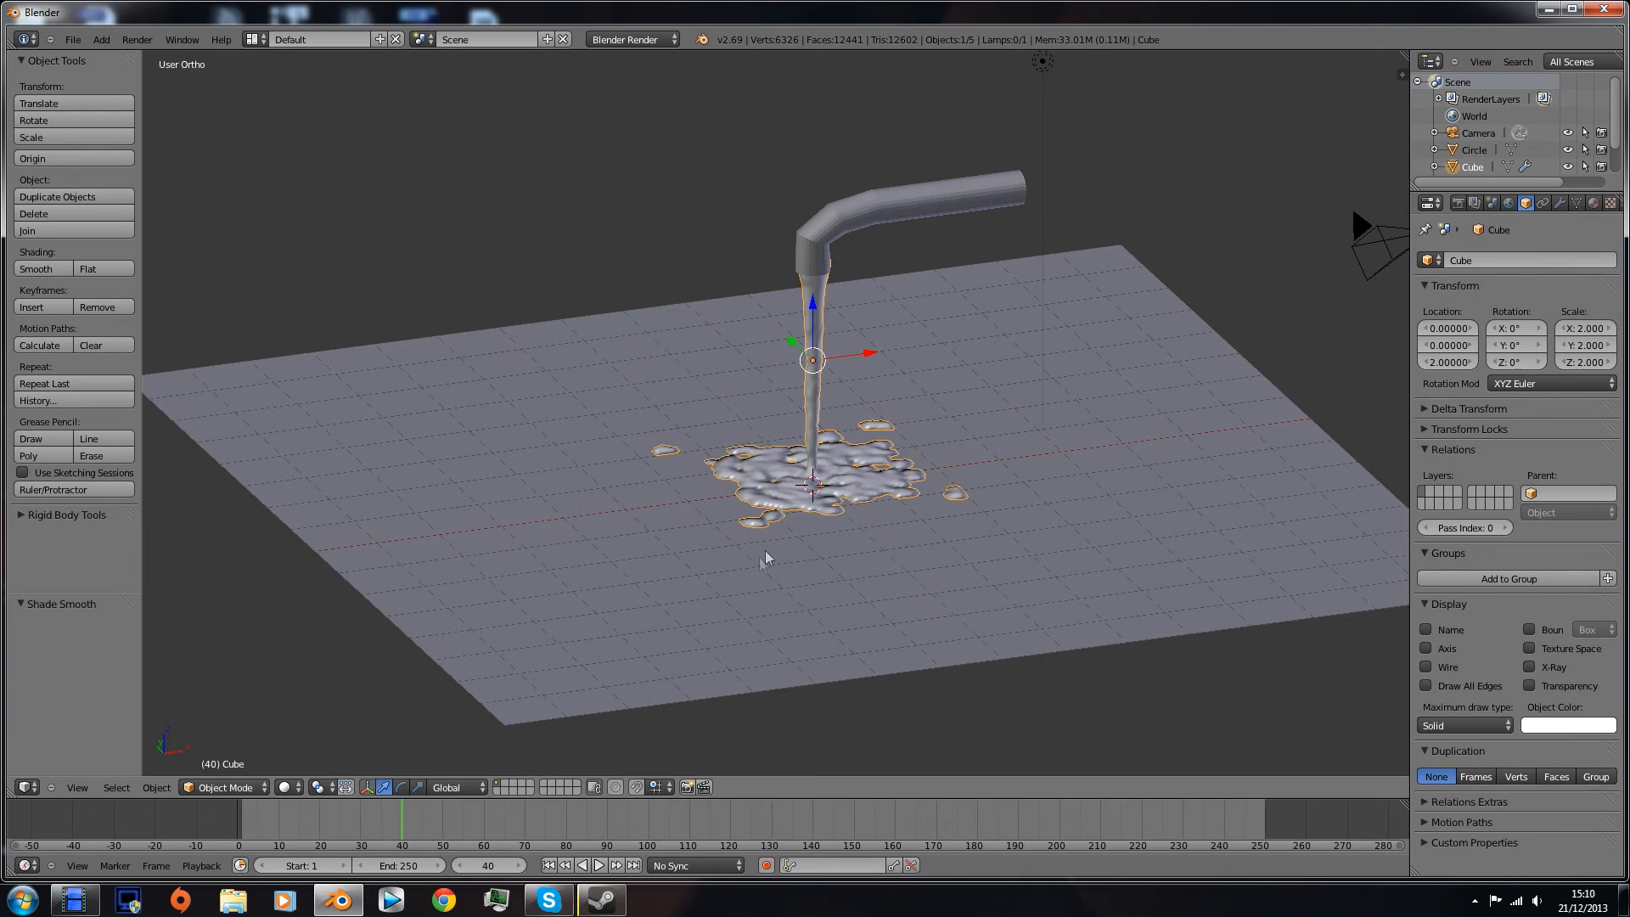